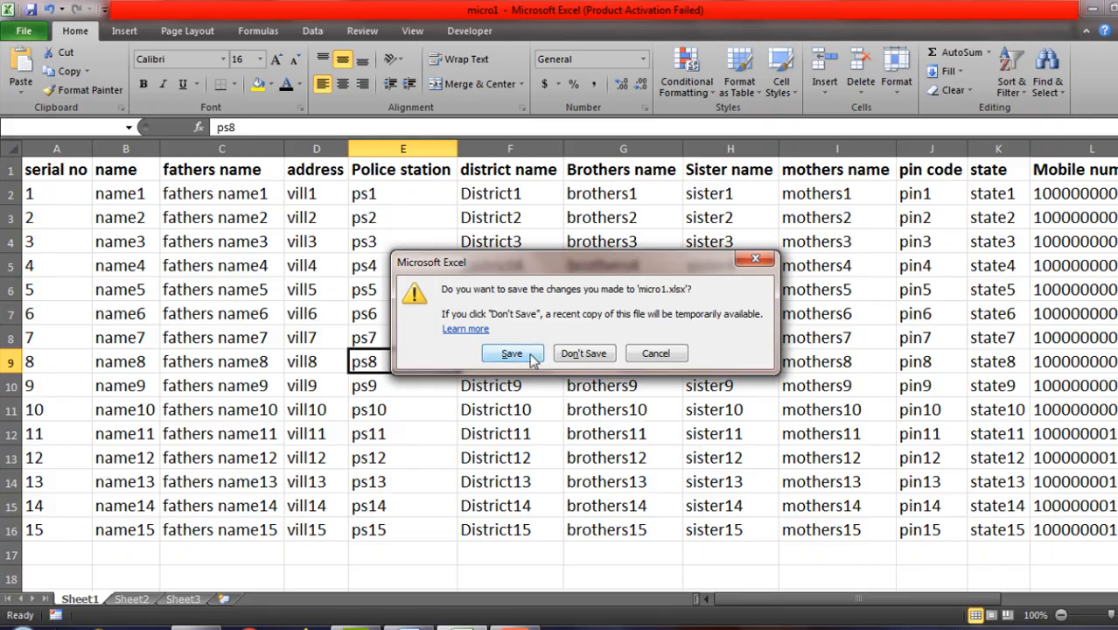
Step: Save the changes to micro1.xlsx and reopen the workbook from the micro folder in the Documents library, dismissing the activation wizard
left_click(529, 355)
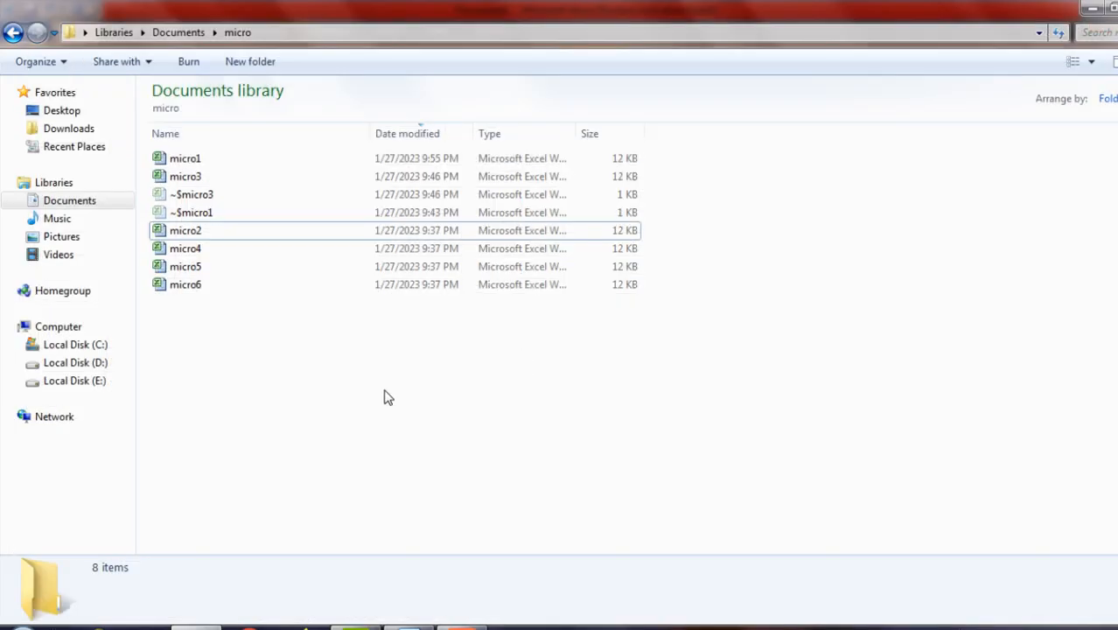
left_click(182, 35)
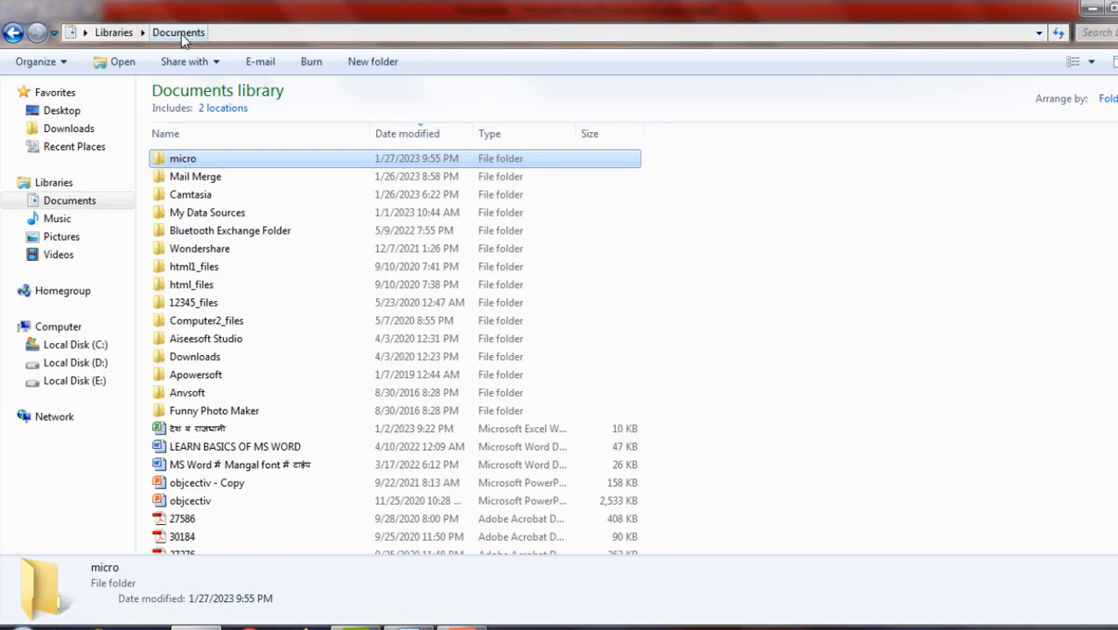
key("Return")
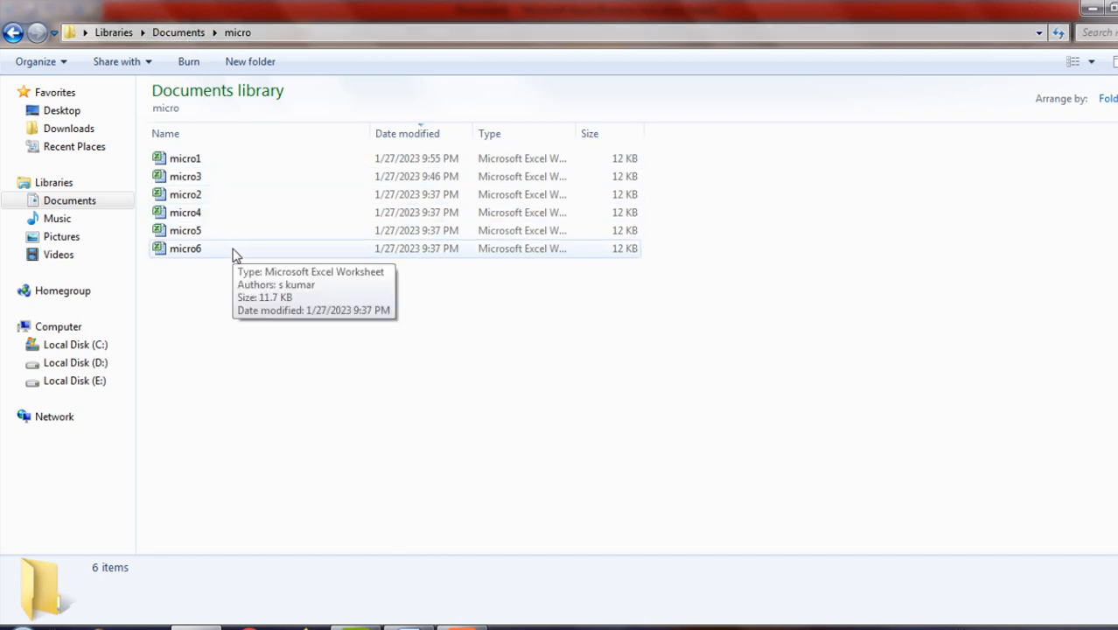
double_click(235, 166)
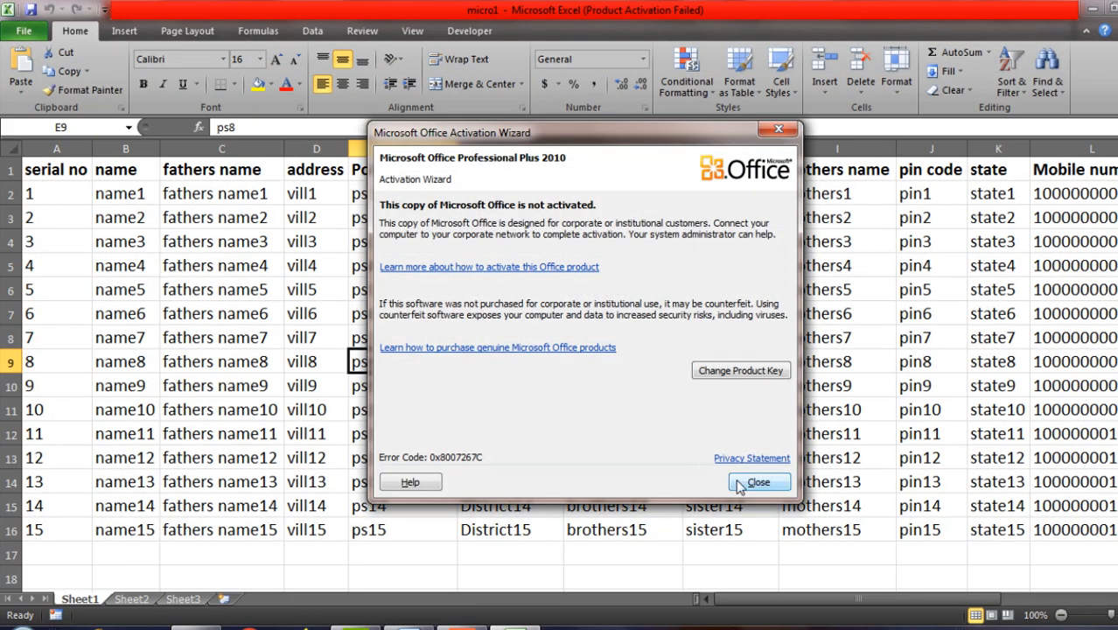
left_click(739, 485)
Step: Examine the header row and the sample entries beneath the serial no, name, fathers name and address headings
left_click(265, 315)
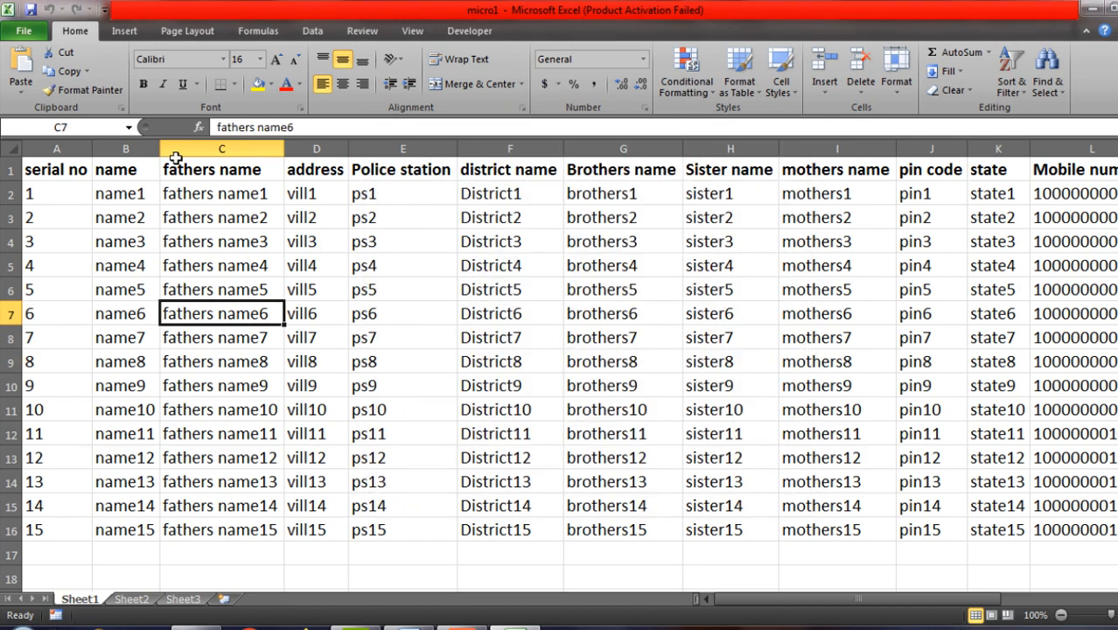
left_click(10, 169)
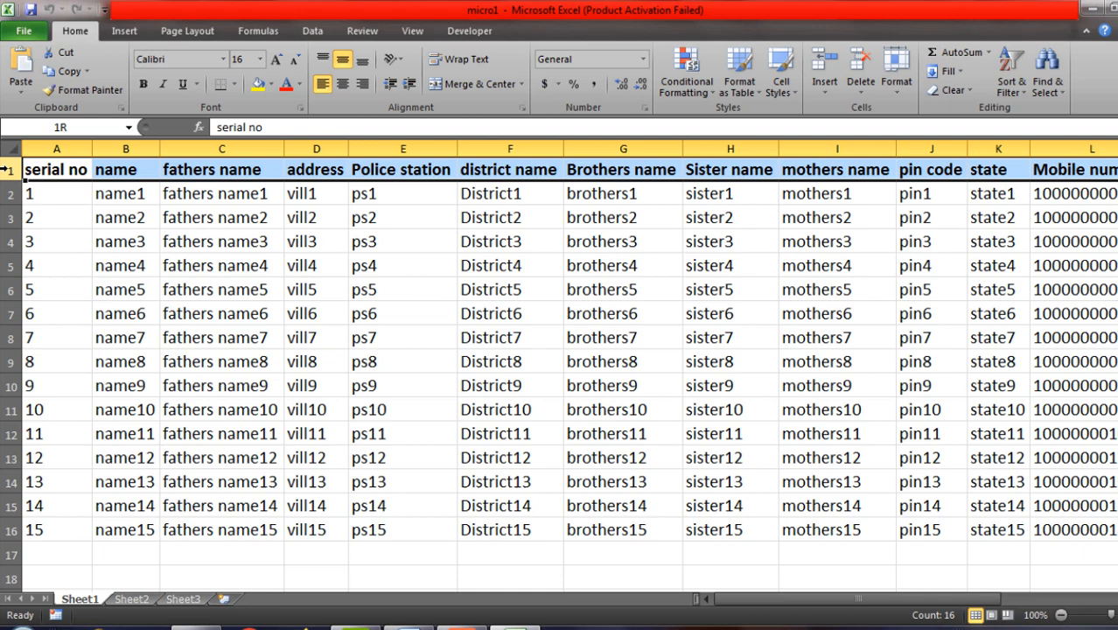
left_click(134, 261)
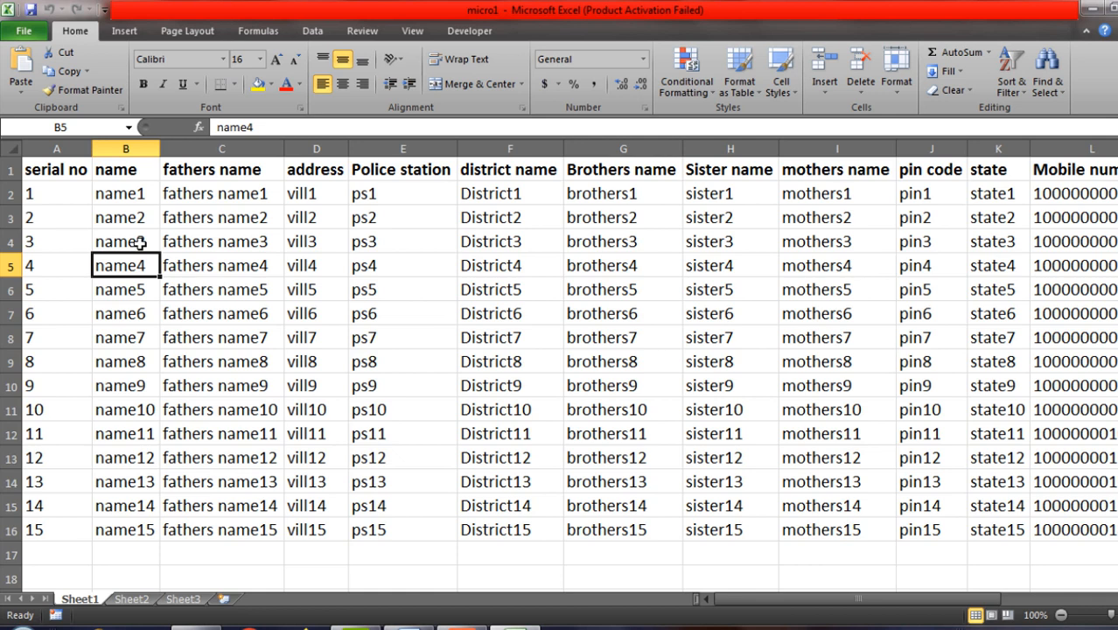
left_click(56, 188)
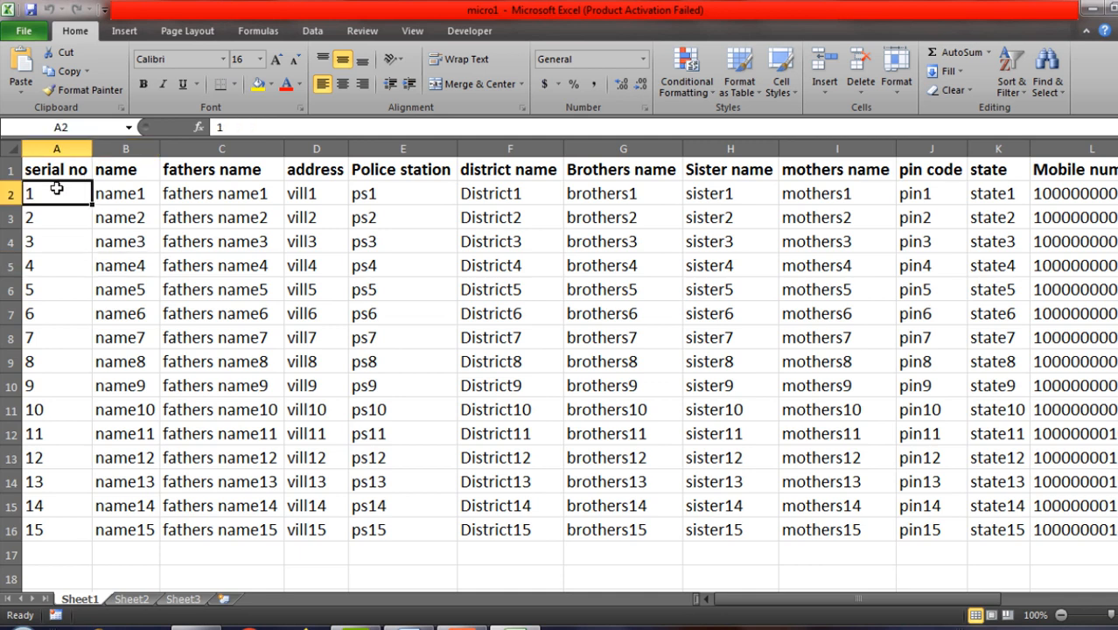
left_click(227, 194)
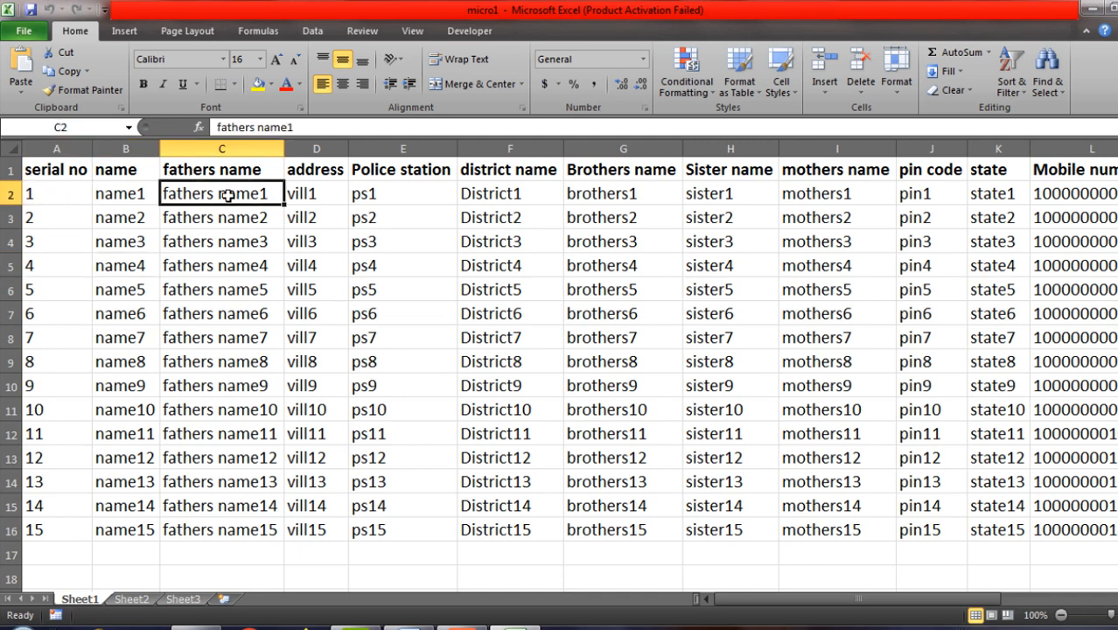
left_click(48, 174)
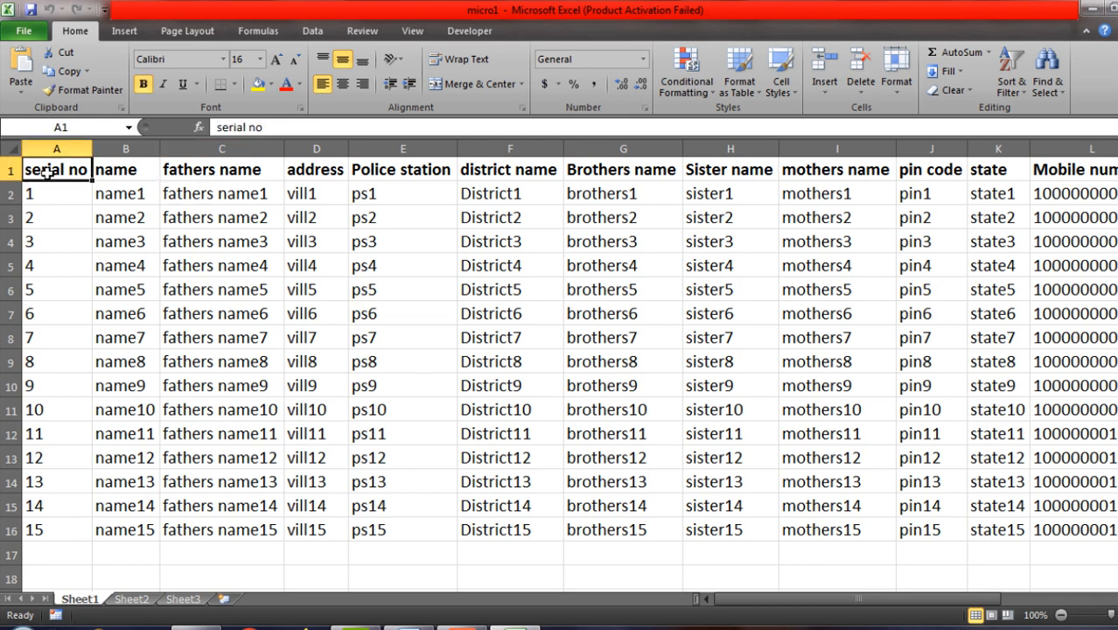
left_click(223, 203)
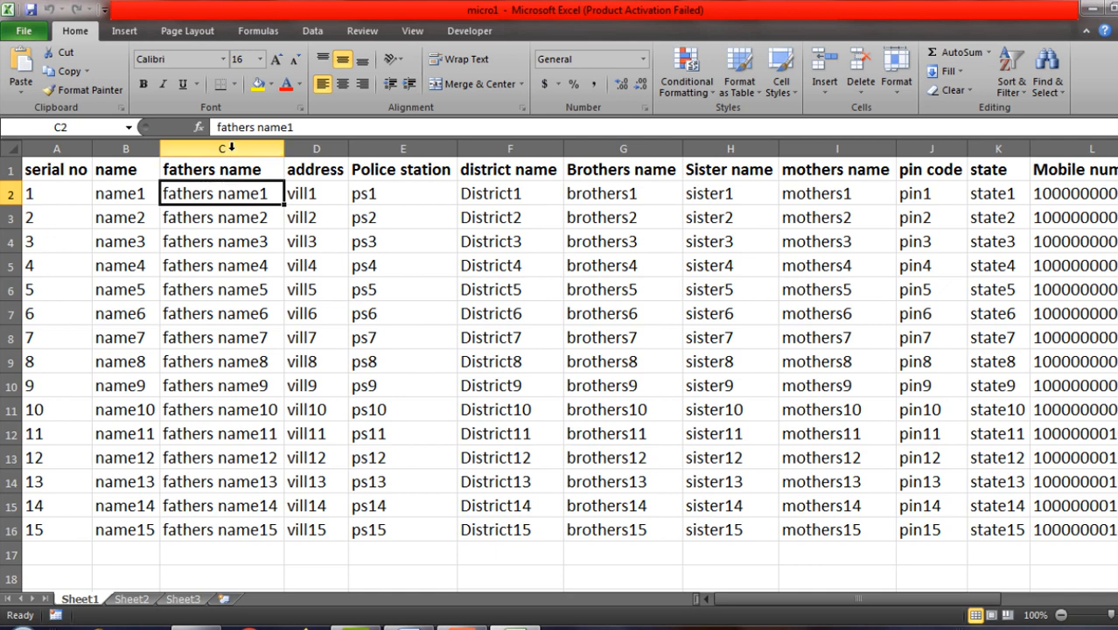
left_click(328, 196)
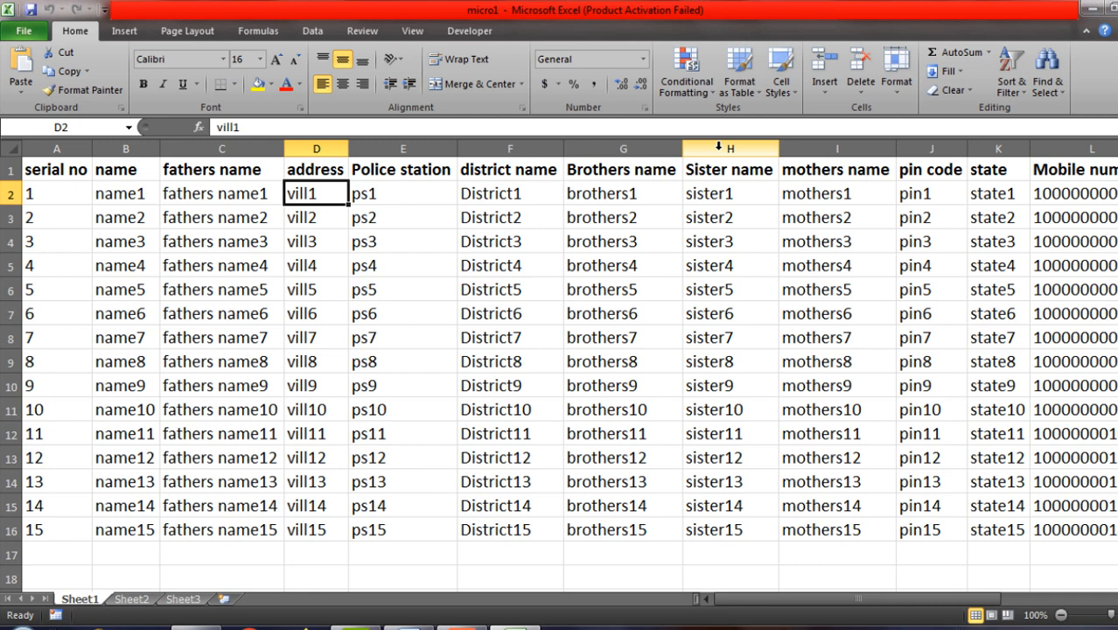
Step: Delete the Brothers name and Sister name columns from Sheet1
left_click_drag(718, 148, 658, 147)
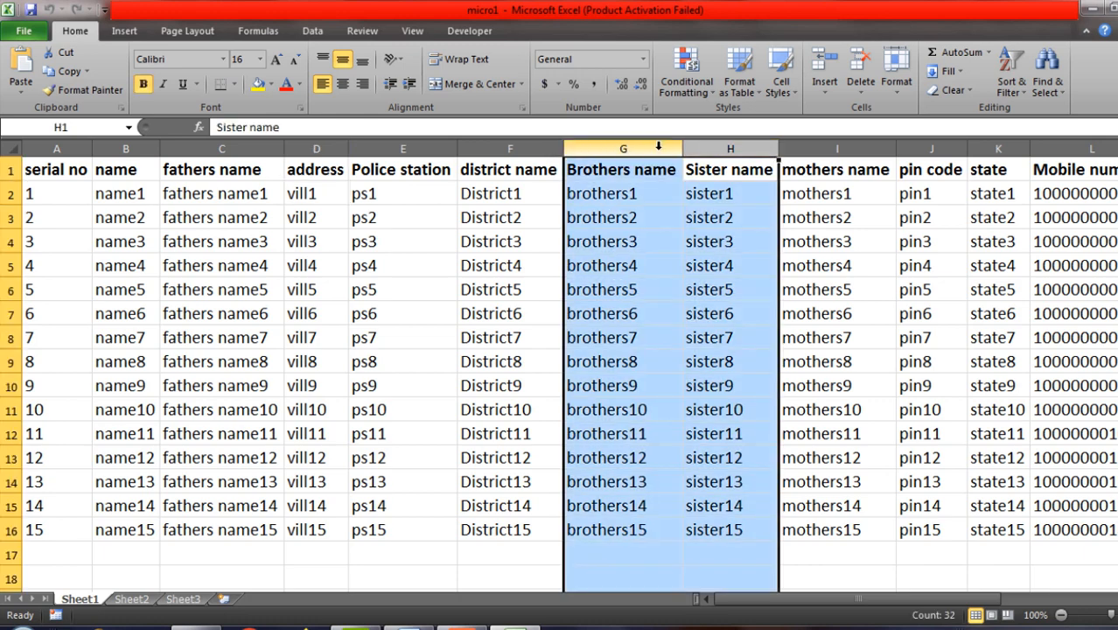
right_click(658, 146)
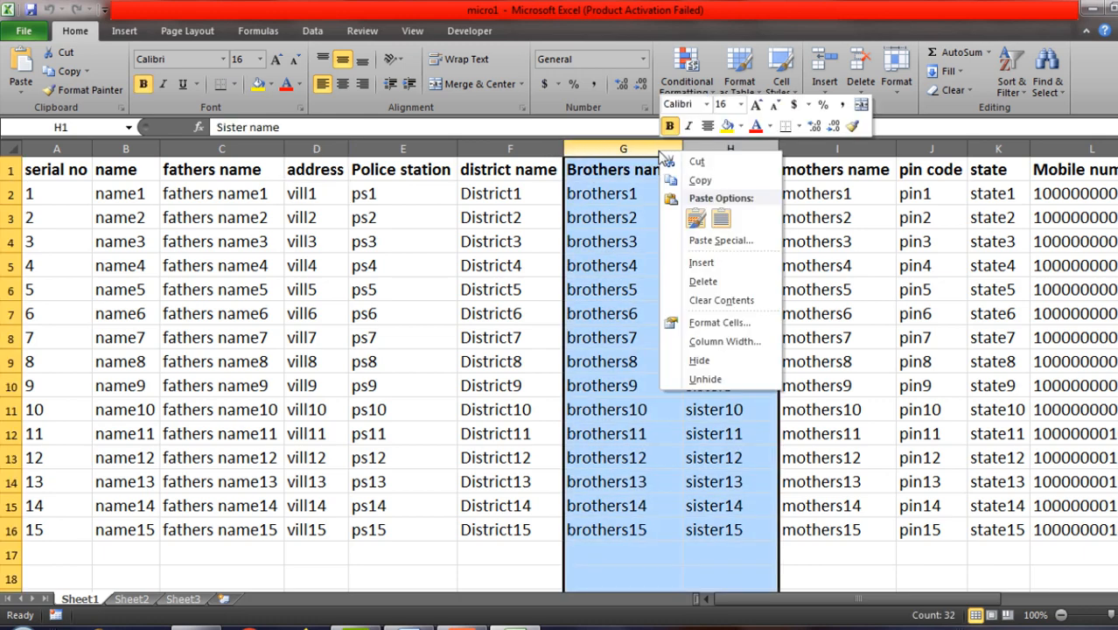
left_click(704, 281)
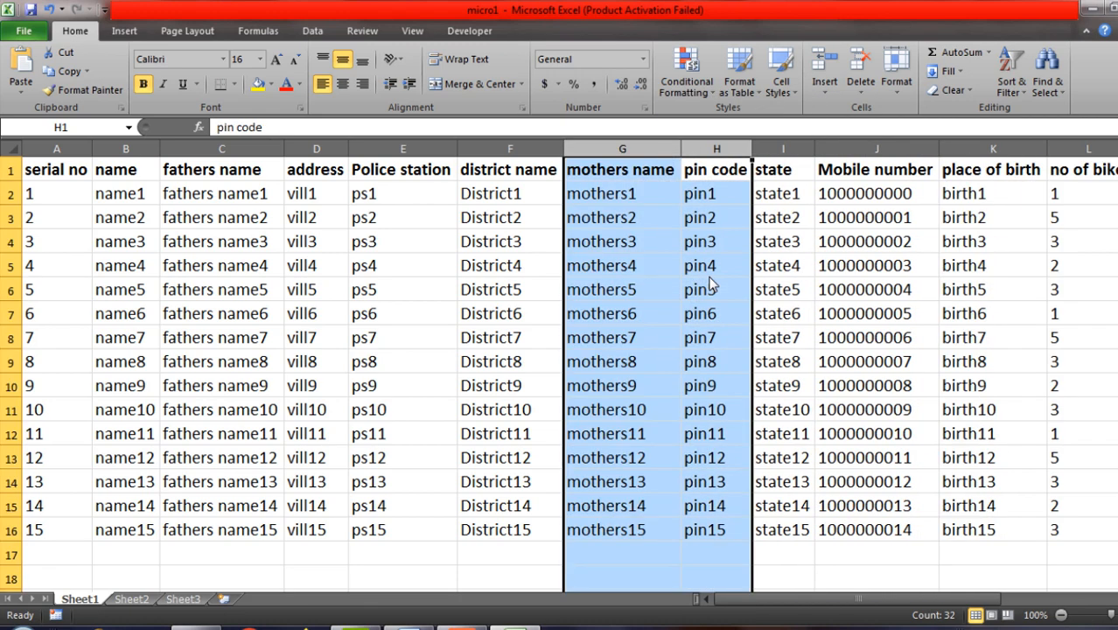
left_click(706, 272)
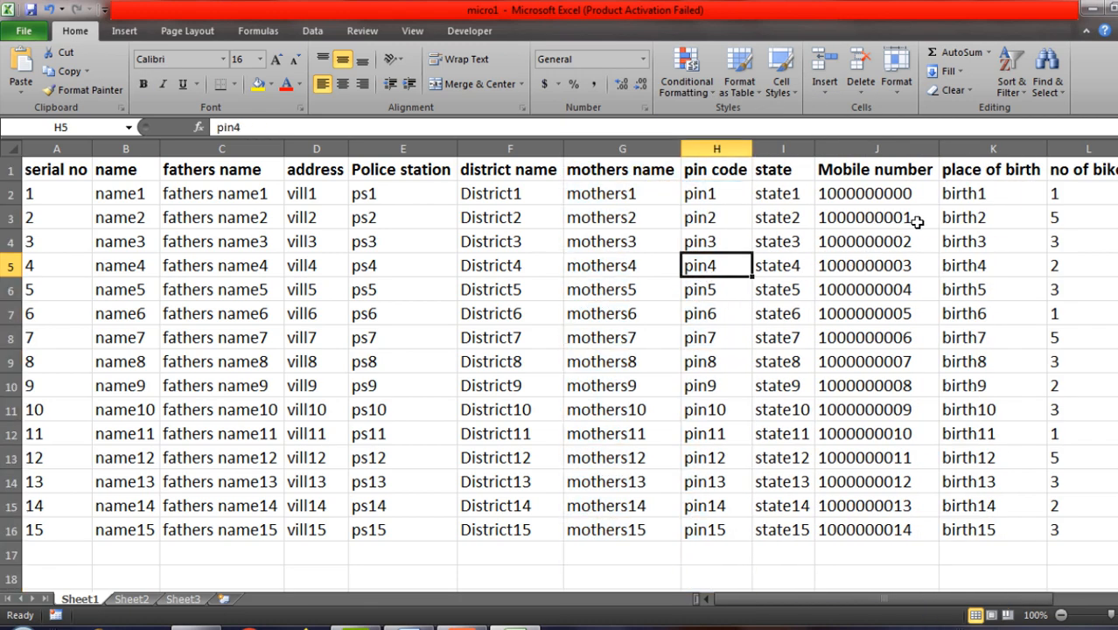
Step: Delete the four columns from place of birth through no of house, keeping Mobile number as the last column
left_click(967, 149)
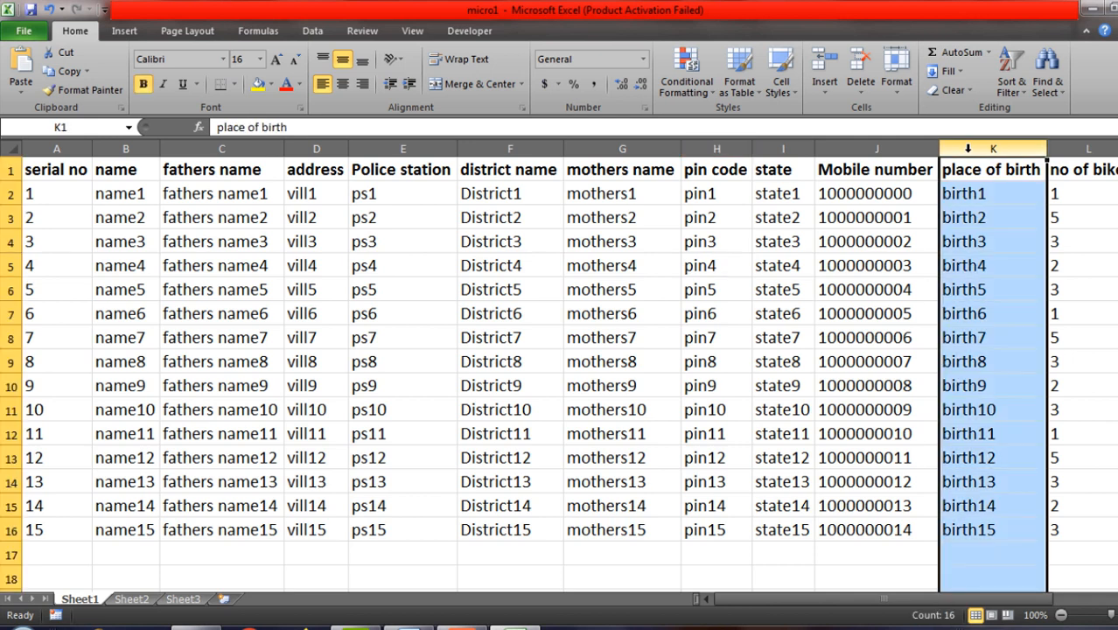
key("shift+Right")
key("shift+Right")
key("shift+Right")
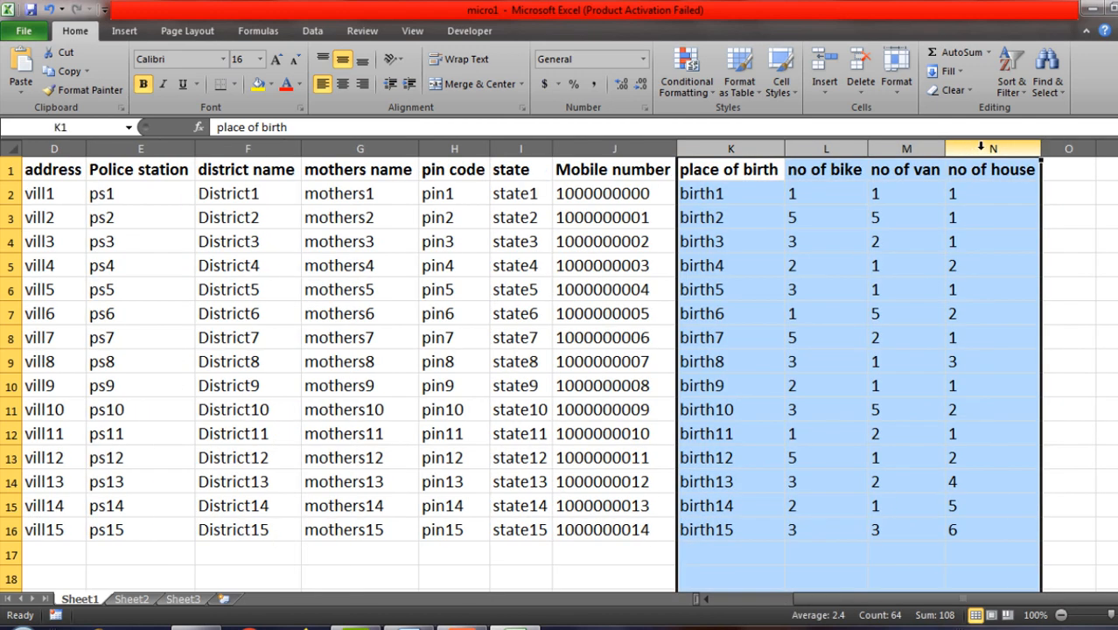
right_click(981, 148)
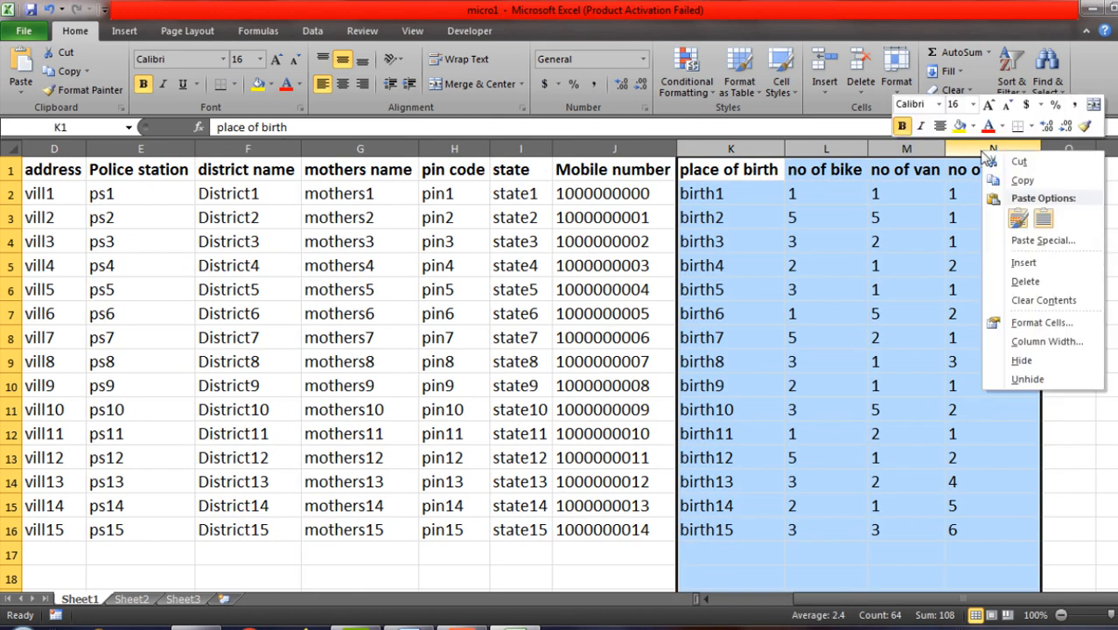
left_click(1033, 284)
left_click(806, 384)
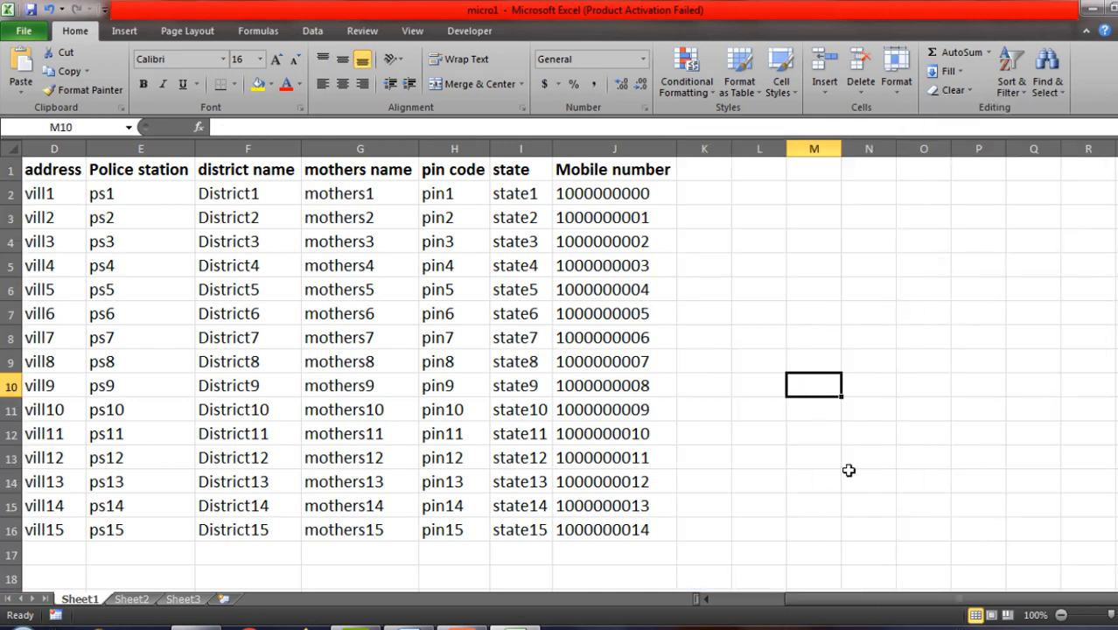
left_click_drag(841, 600, 560, 595)
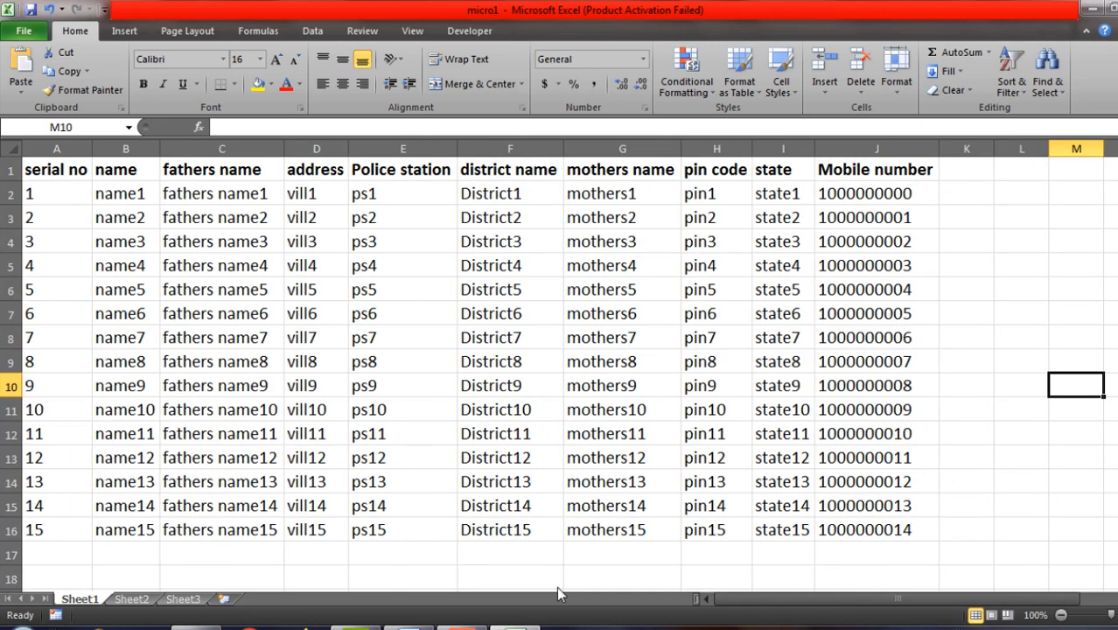
left_click(377, 433)
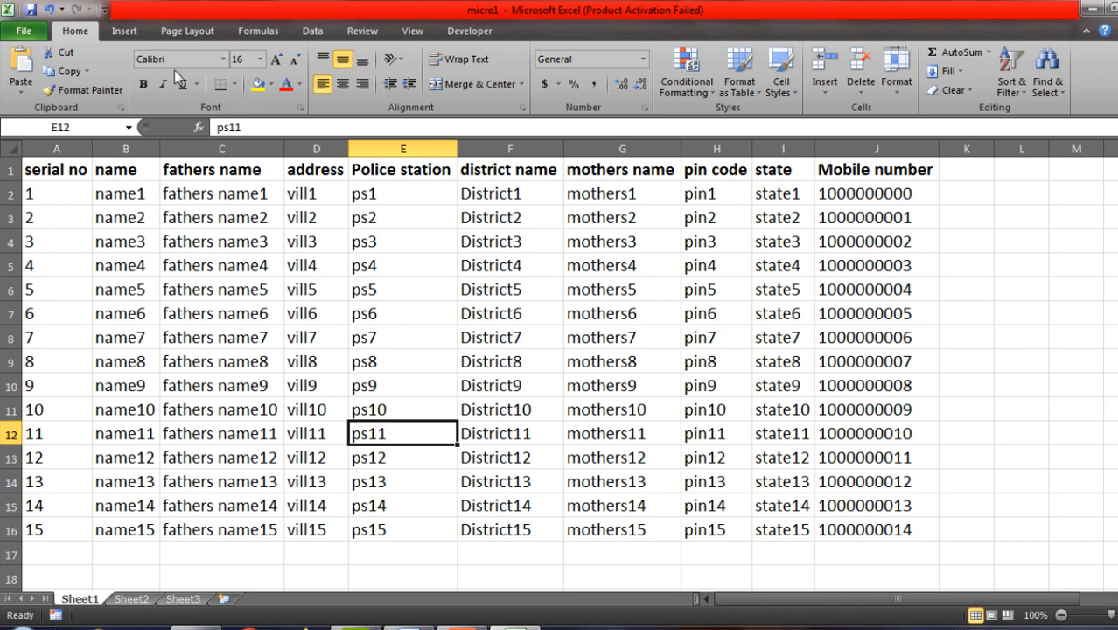
Step: Set the sheet's paper size to A4
left_click(186, 33)
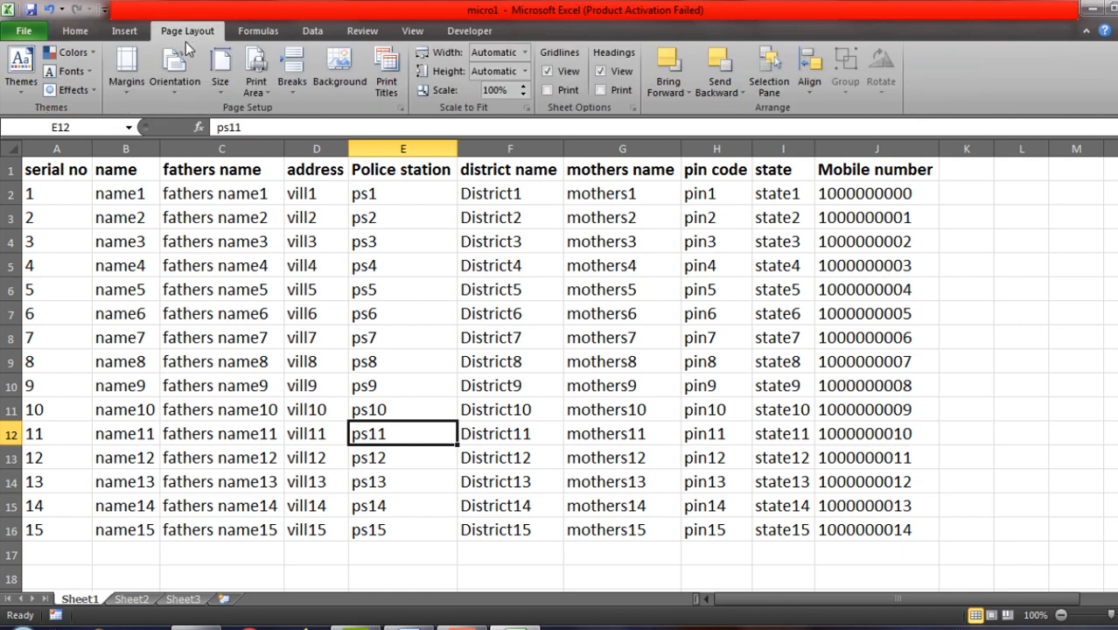
left_click(219, 88)
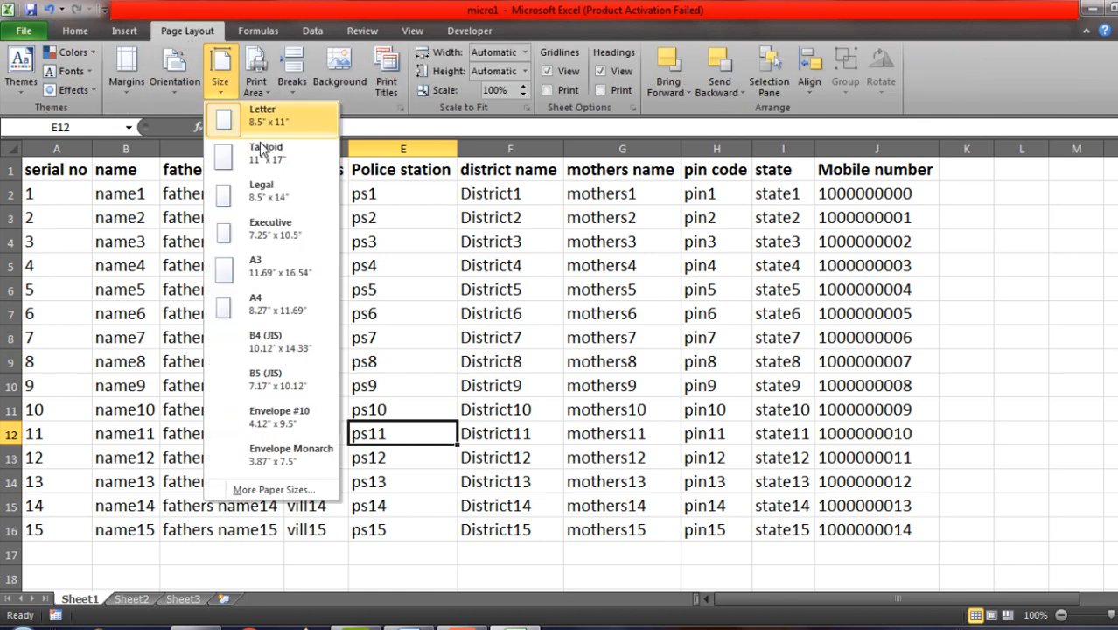
left_click(273, 310)
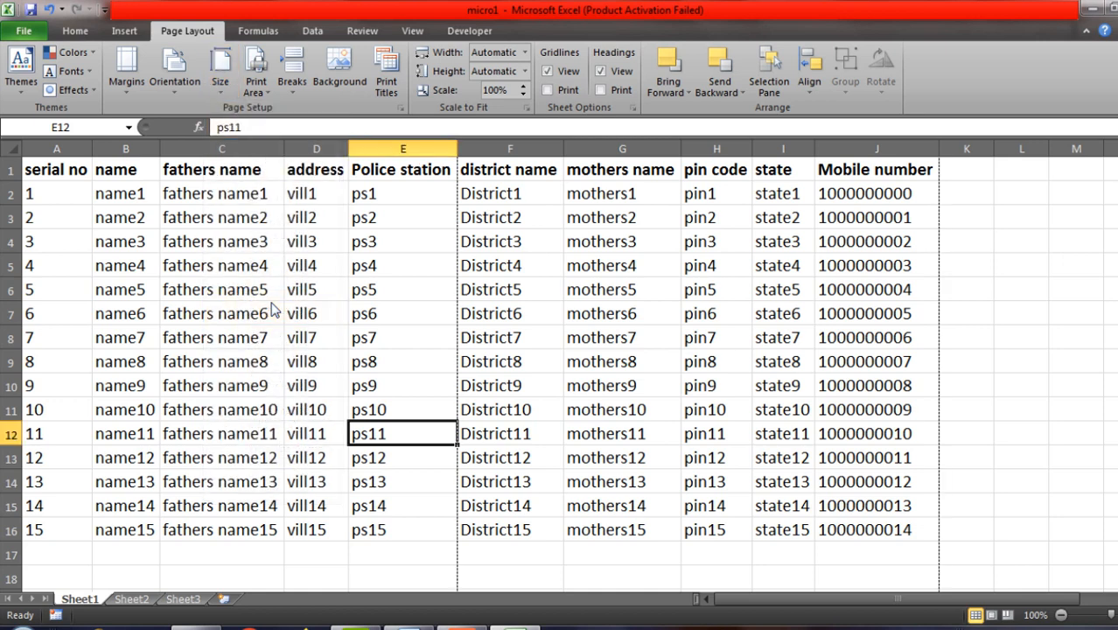
left_click(408, 300)
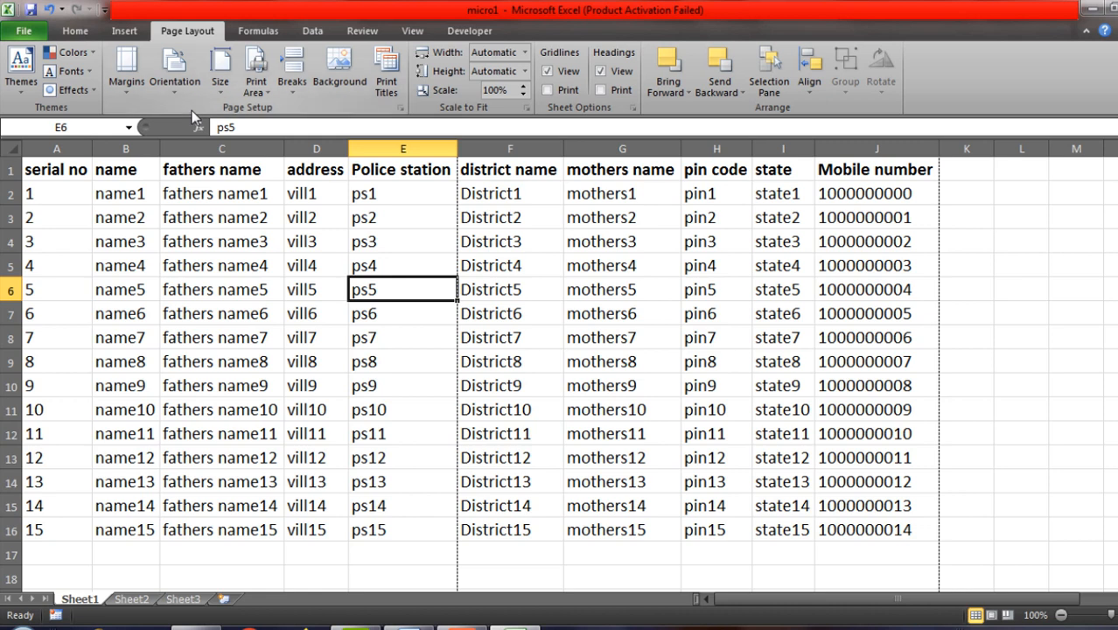
Step: Set the page orientation to Landscape and check where the page break falls beside the state column
left_click(172, 82)
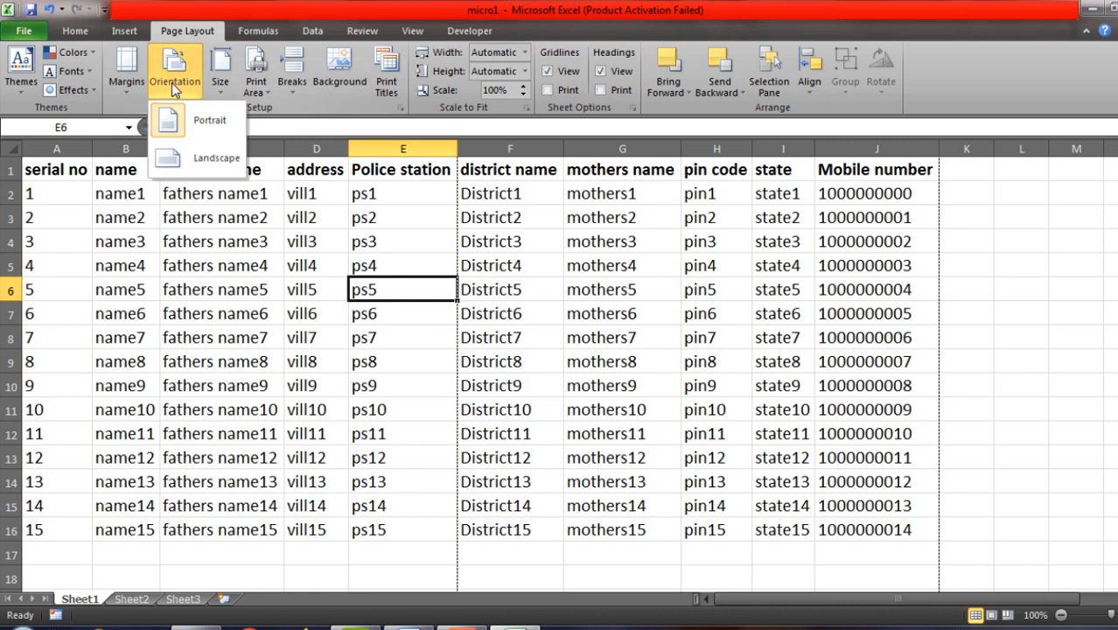
left_click(208, 158)
left_click(280, 225)
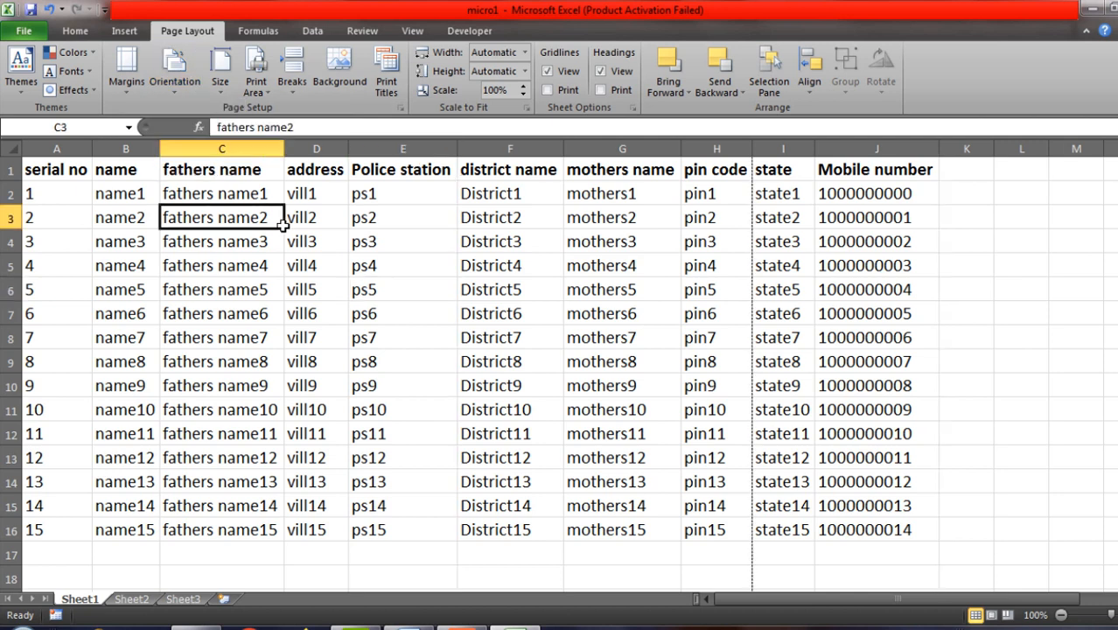
left_click_drag(491, 267, 766, 178)
left_click(766, 169)
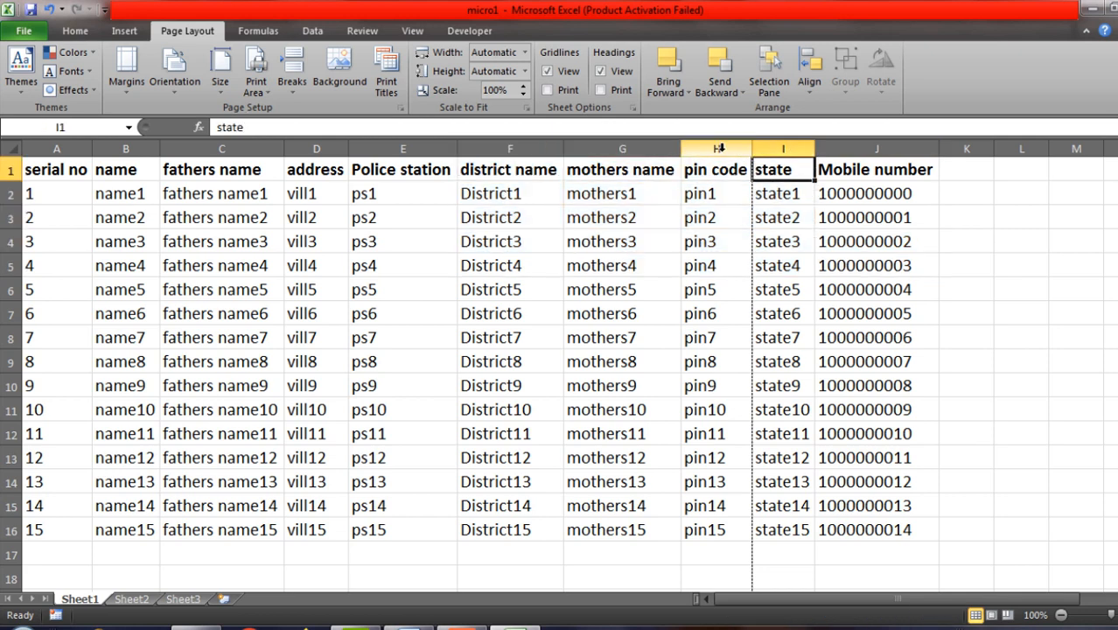
Step: Apply the Shrink to fit text control to all cells of the sheet
left_click(5, 146)
right_click(5, 145)
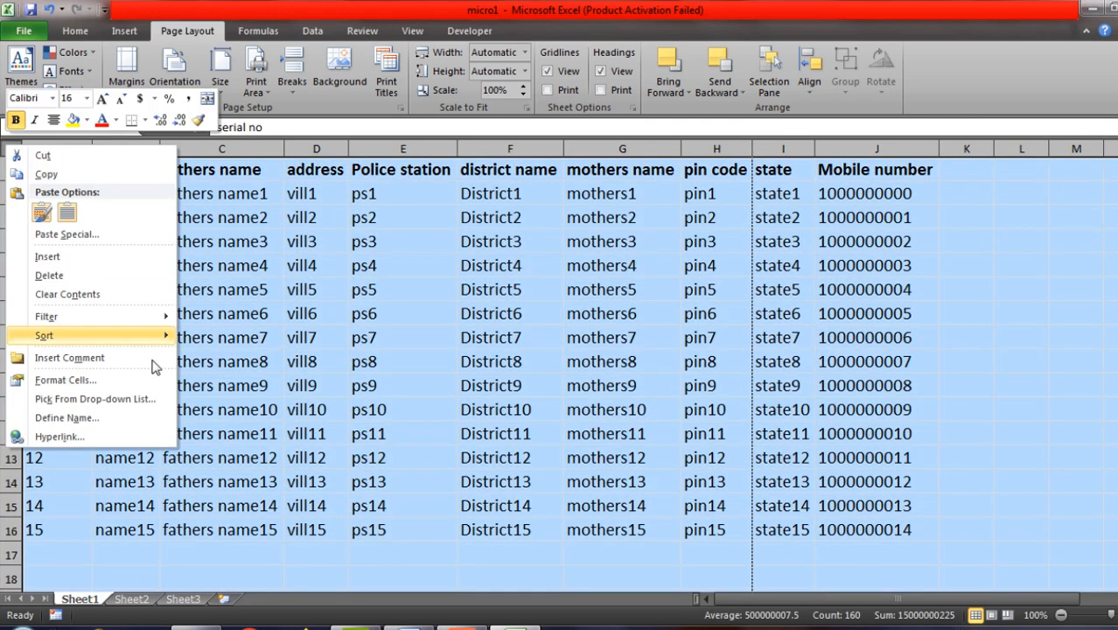
left_click(100, 381)
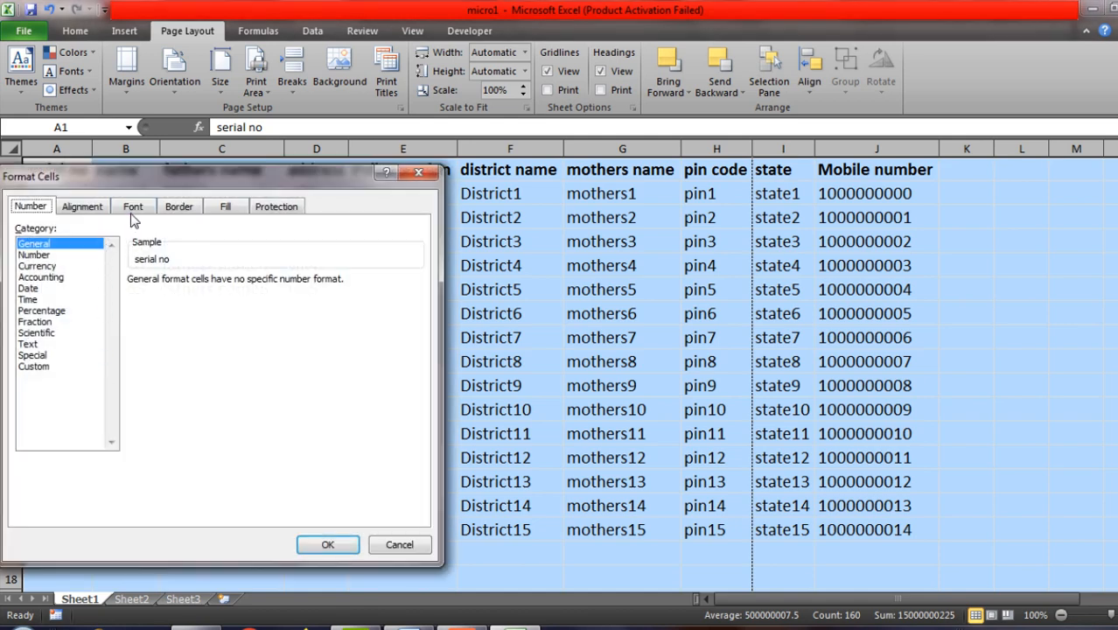
left_click(91, 213)
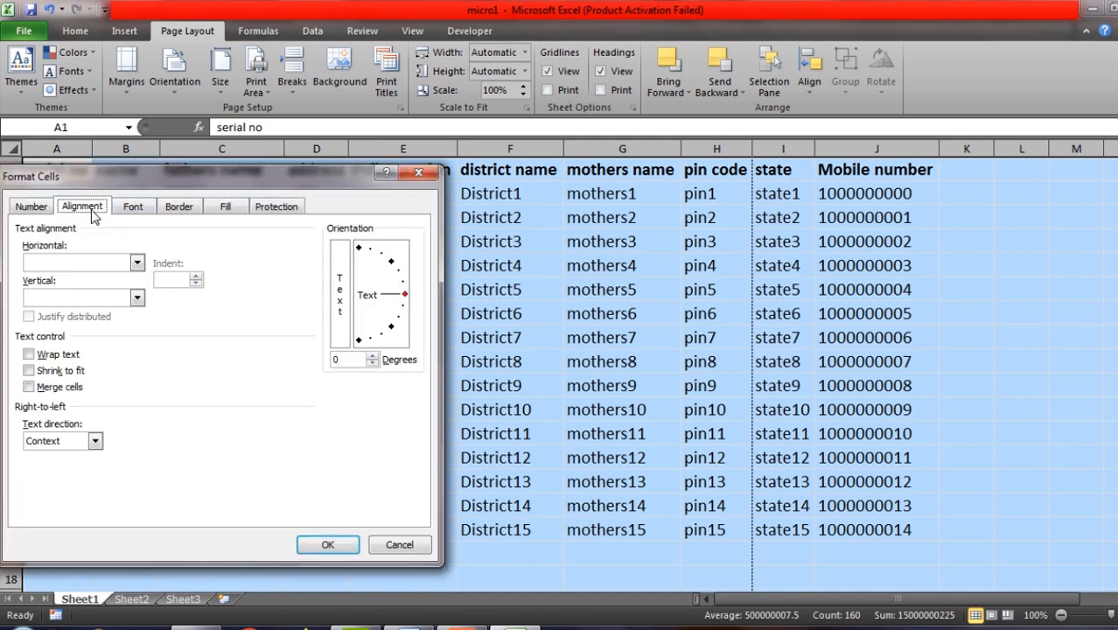
left_click(59, 373)
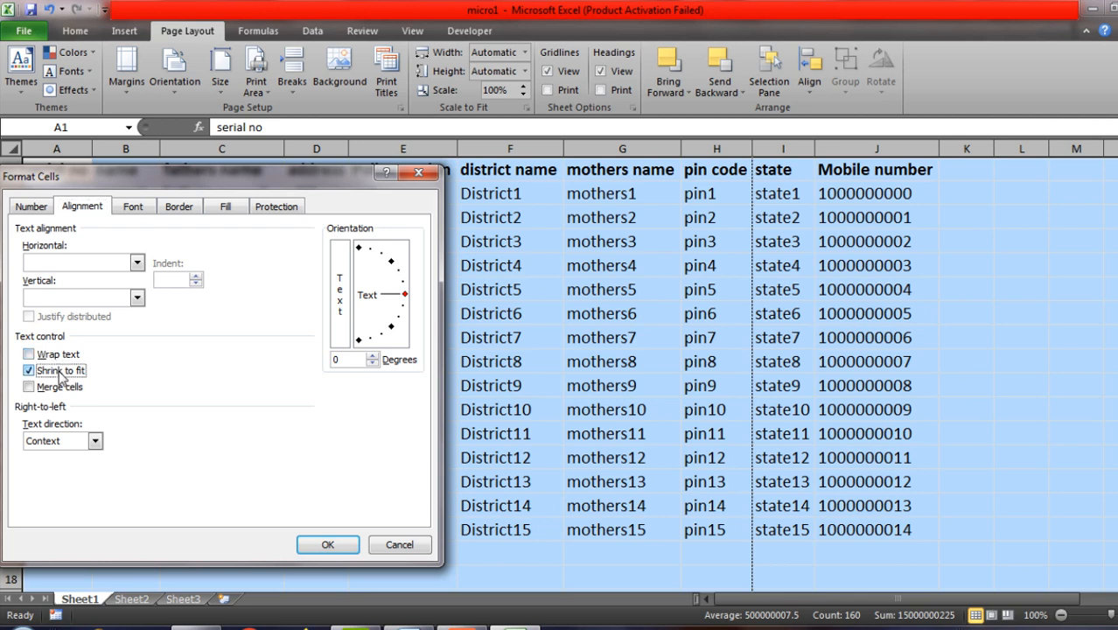
left_click(329, 545)
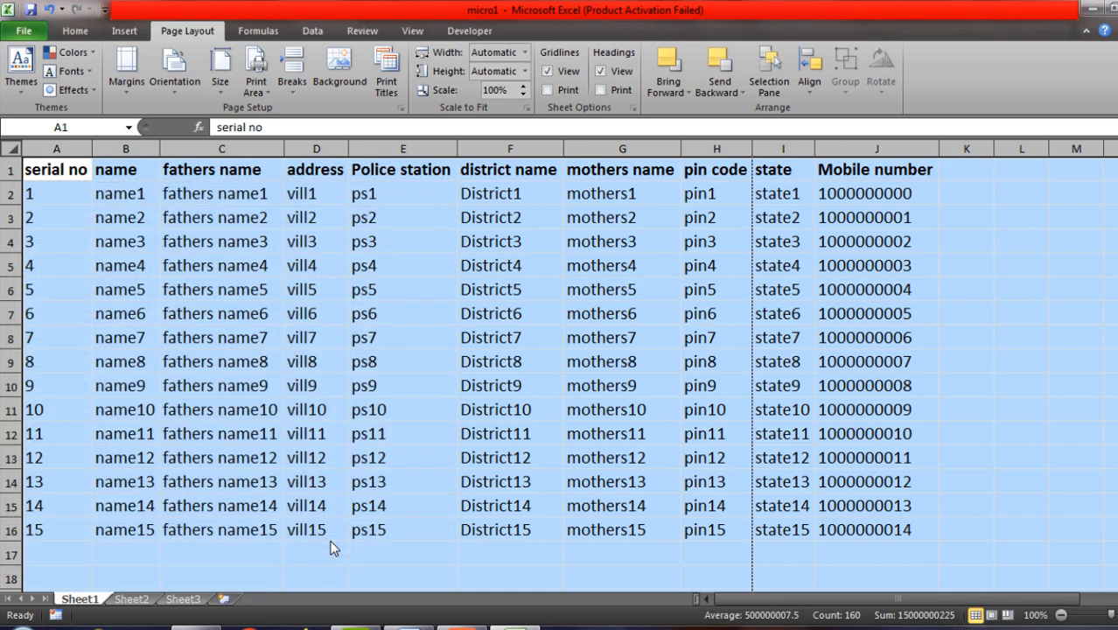
left_click(419, 409)
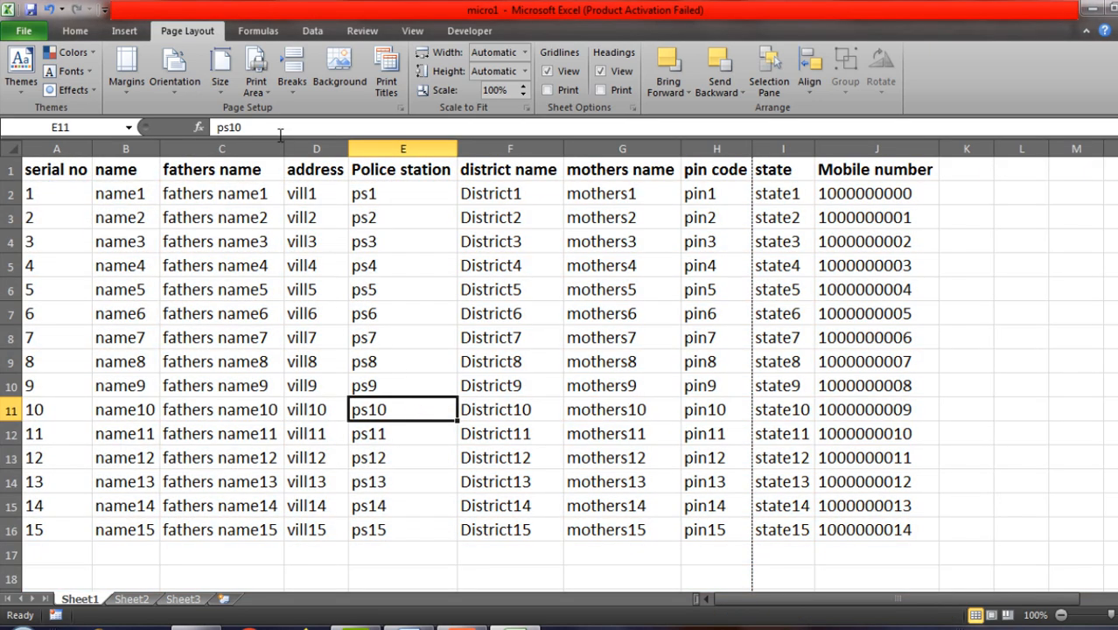
Step: Narrow the fathers name column slightly so its text shrinks to the column width
left_click_drag(283, 149, 253, 149)
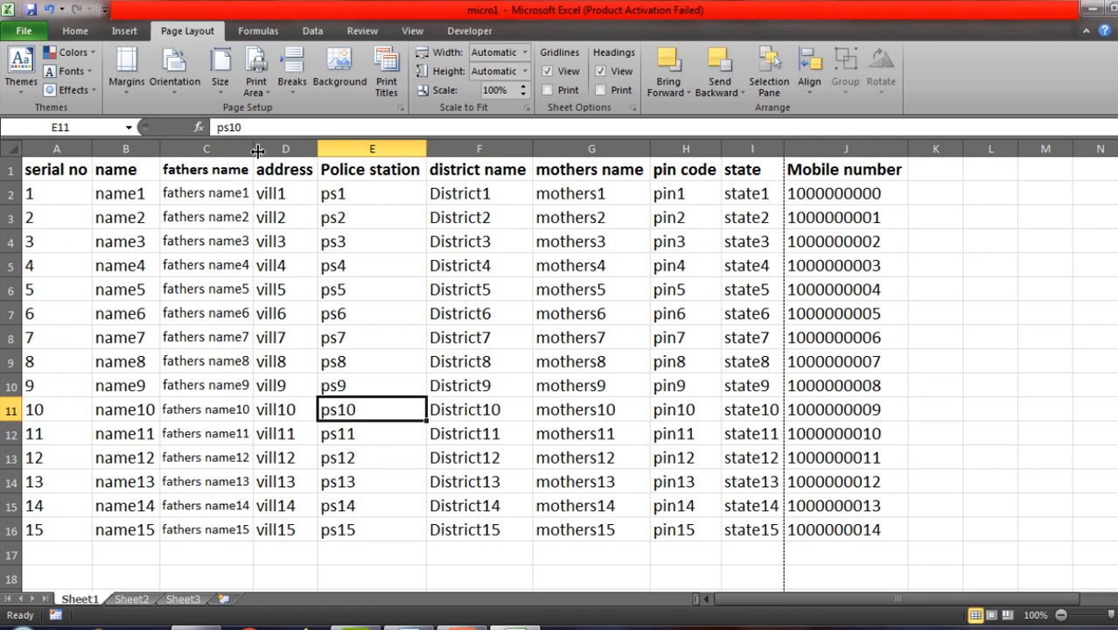
left_click_drag(253, 149, 276, 149)
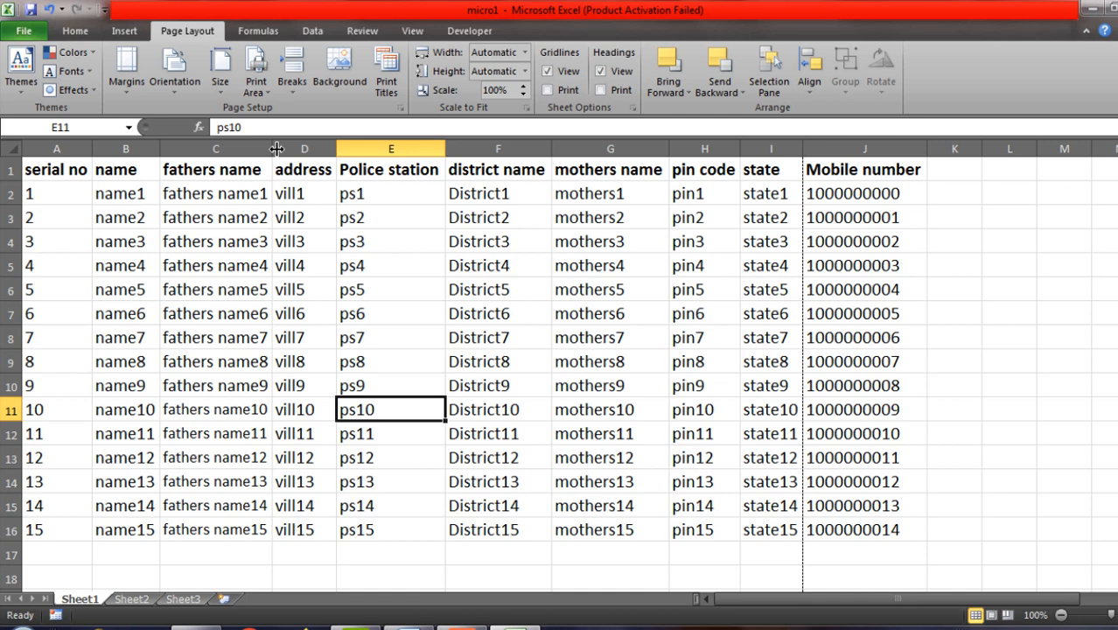
left_click(227, 194)
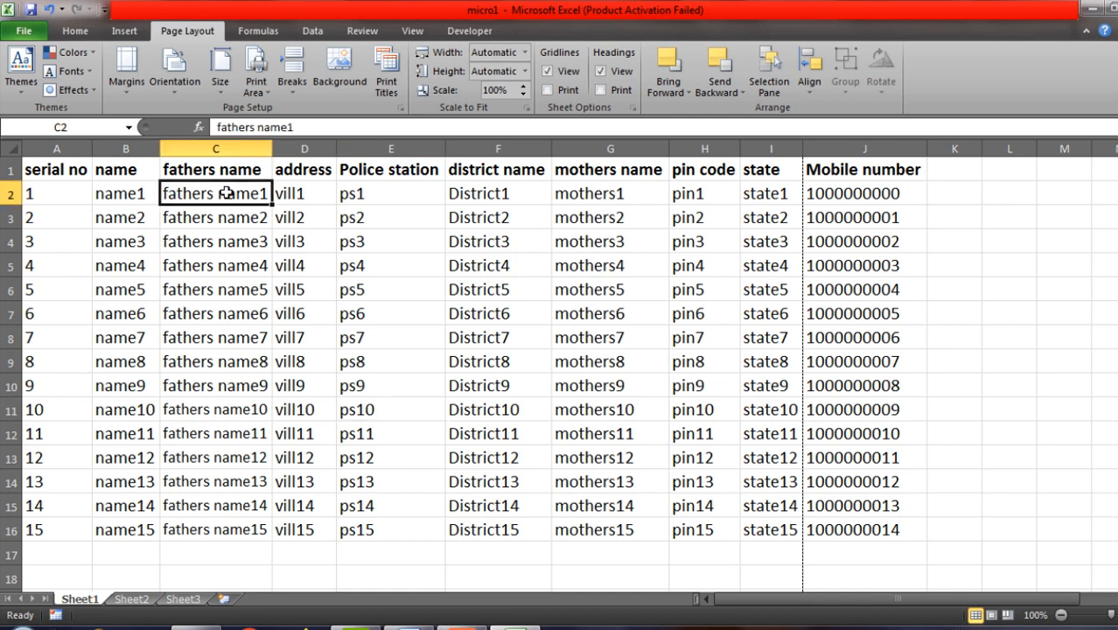
left_click(400, 108)
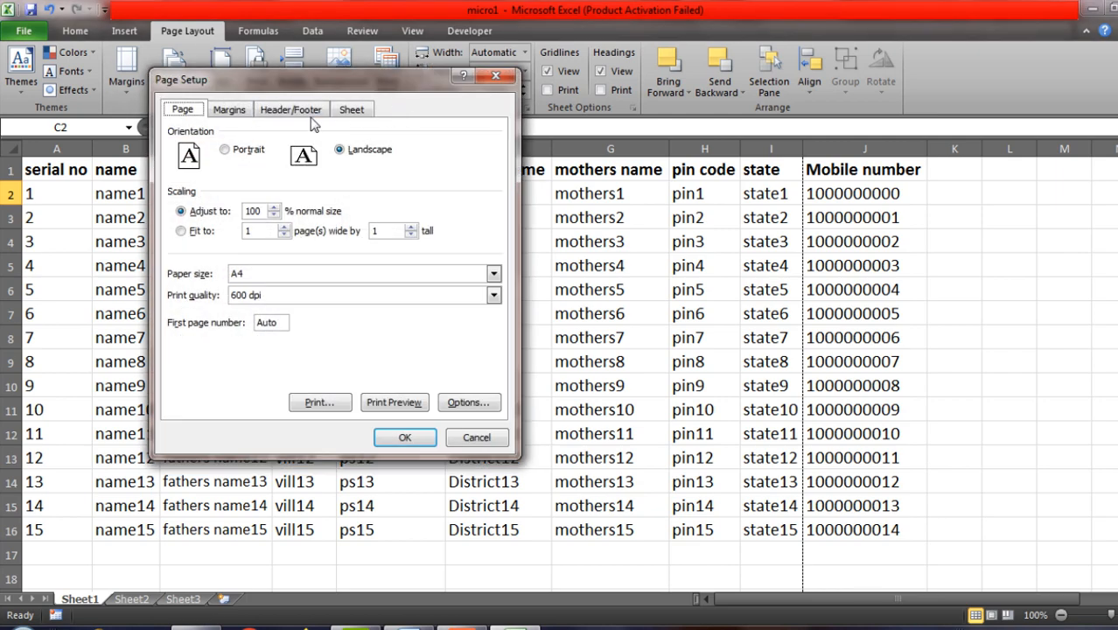
left_click(496, 77)
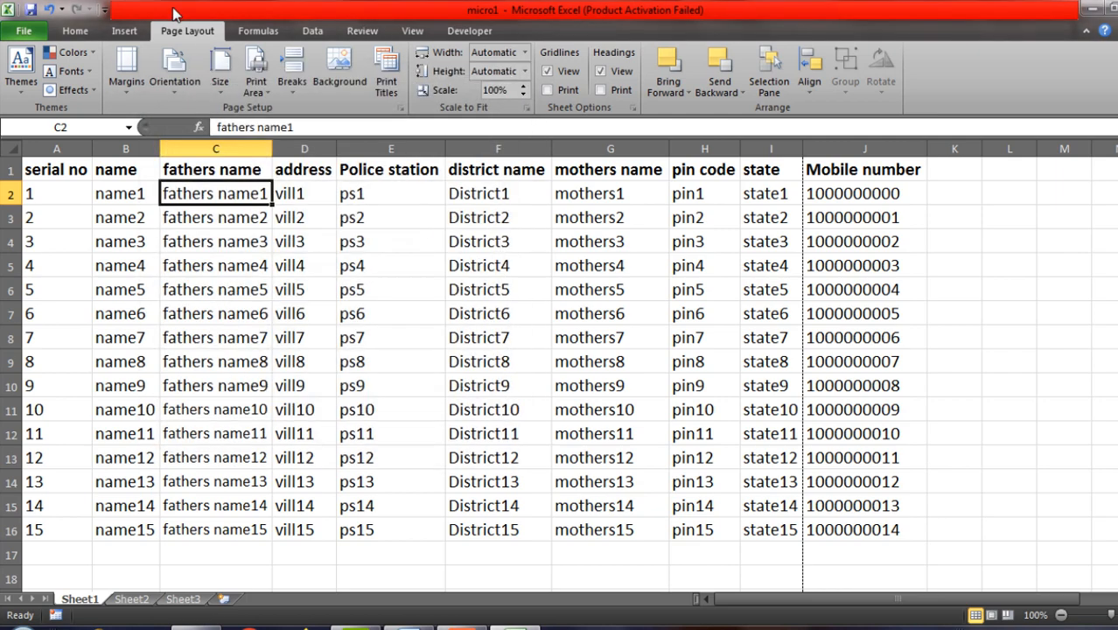
Step: Set the font size of all cells in the sheet to 12
left_click(75, 32)
left_click(10, 150)
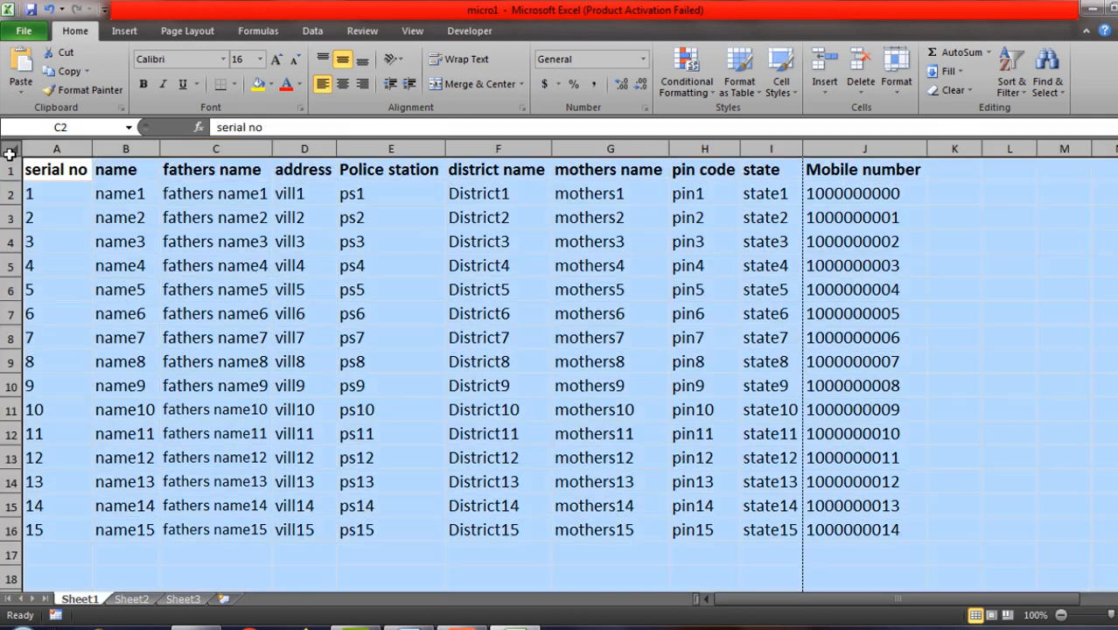
left_click(247, 61)
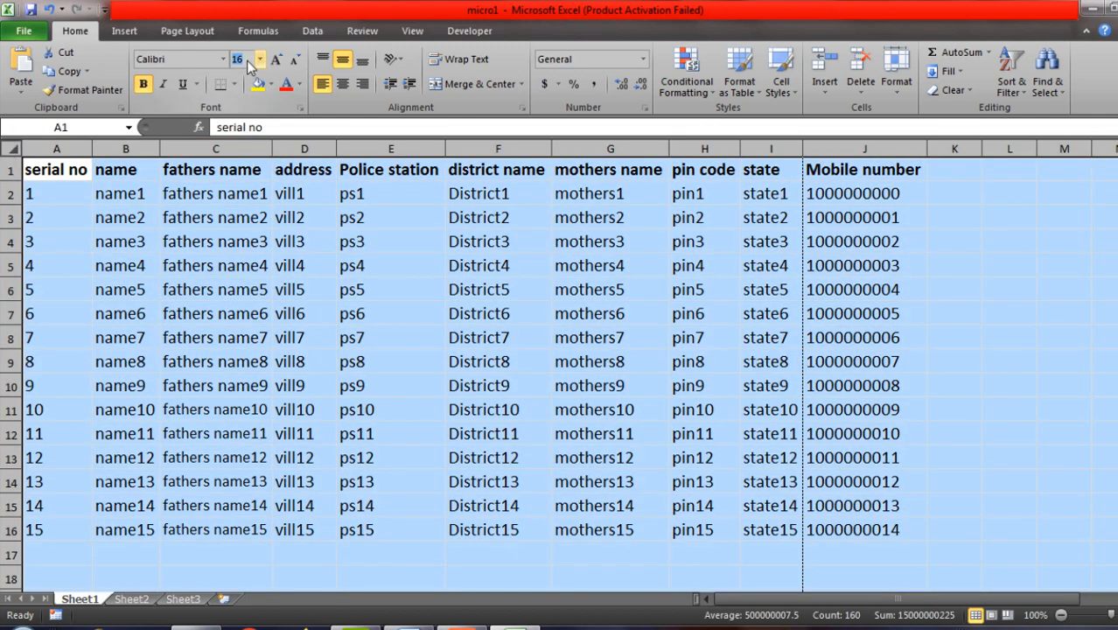
type("12")
key("Return")
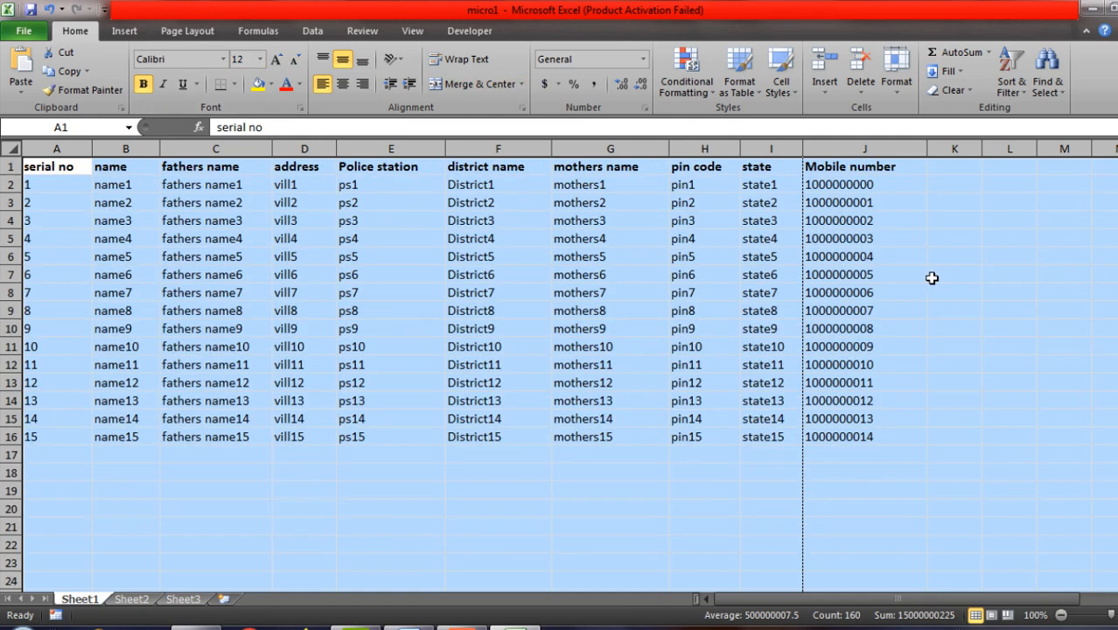
left_click(835, 272)
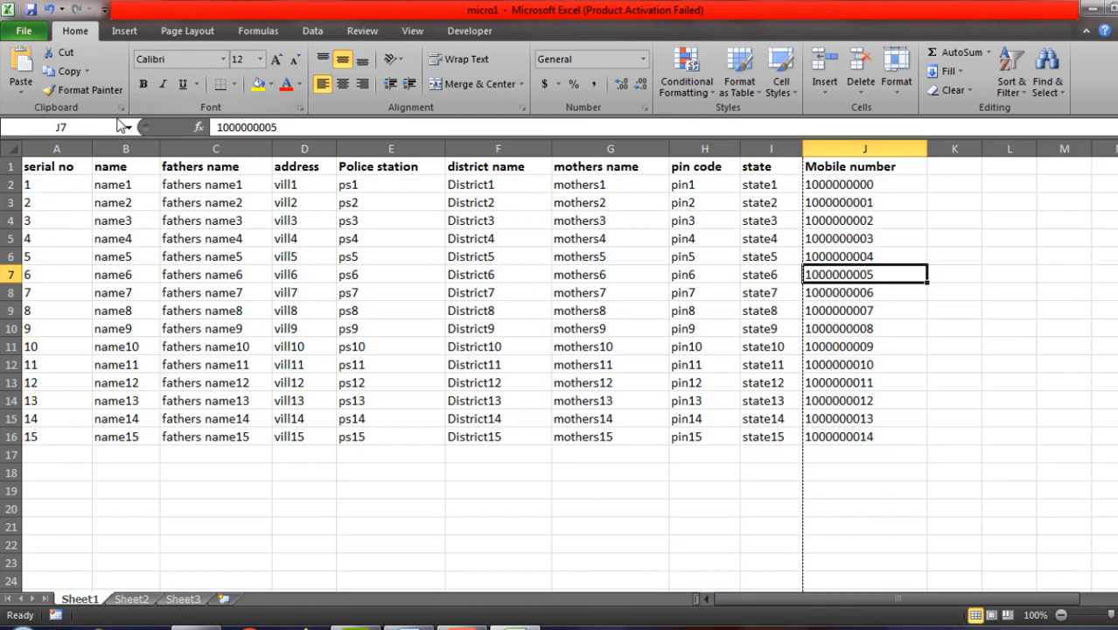
Step: AutoFit the widths of all data columns from serial no through Mobile number
left_click_drag(50, 144, 860, 150)
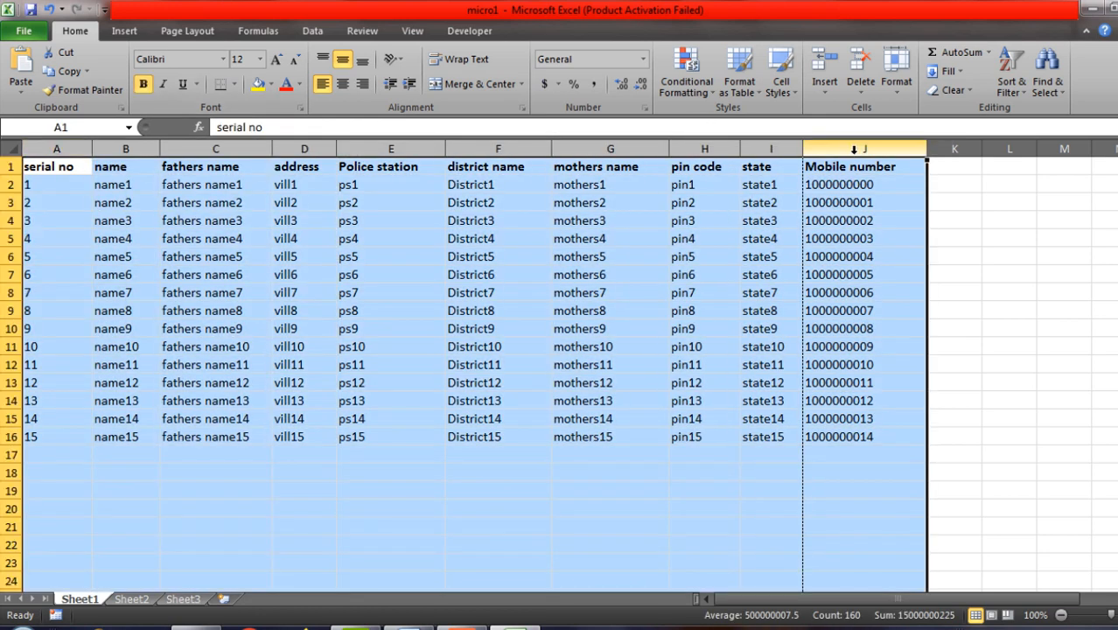
double_click(800, 148)
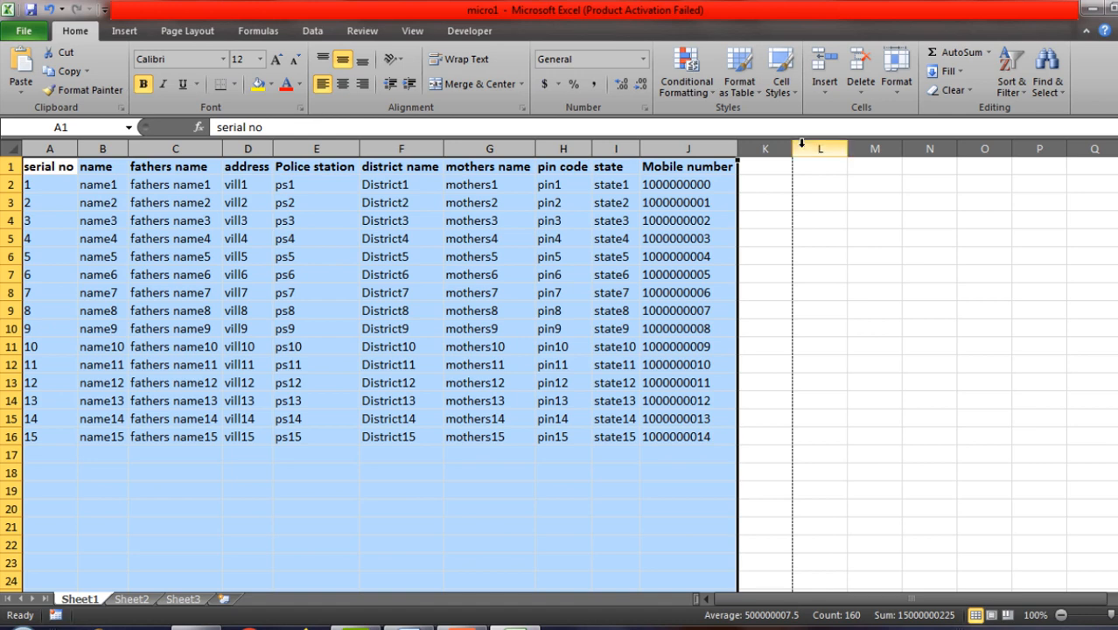
left_click(743, 238)
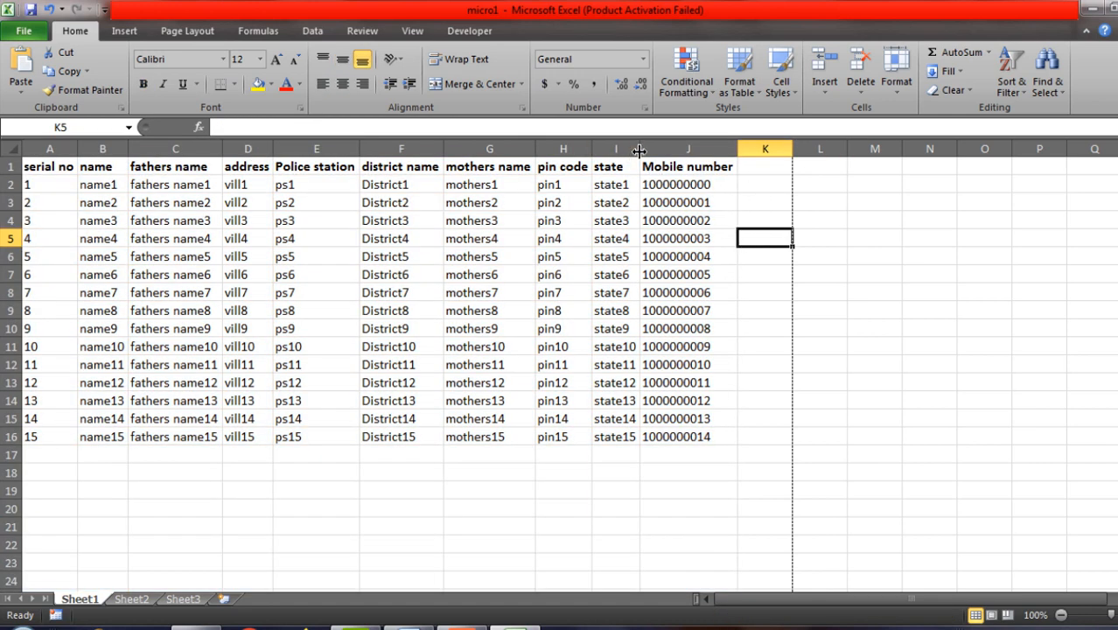
Step: Widen the Mobile number column up to the page break line and widen the mothers name column slightly
left_click(676, 148)
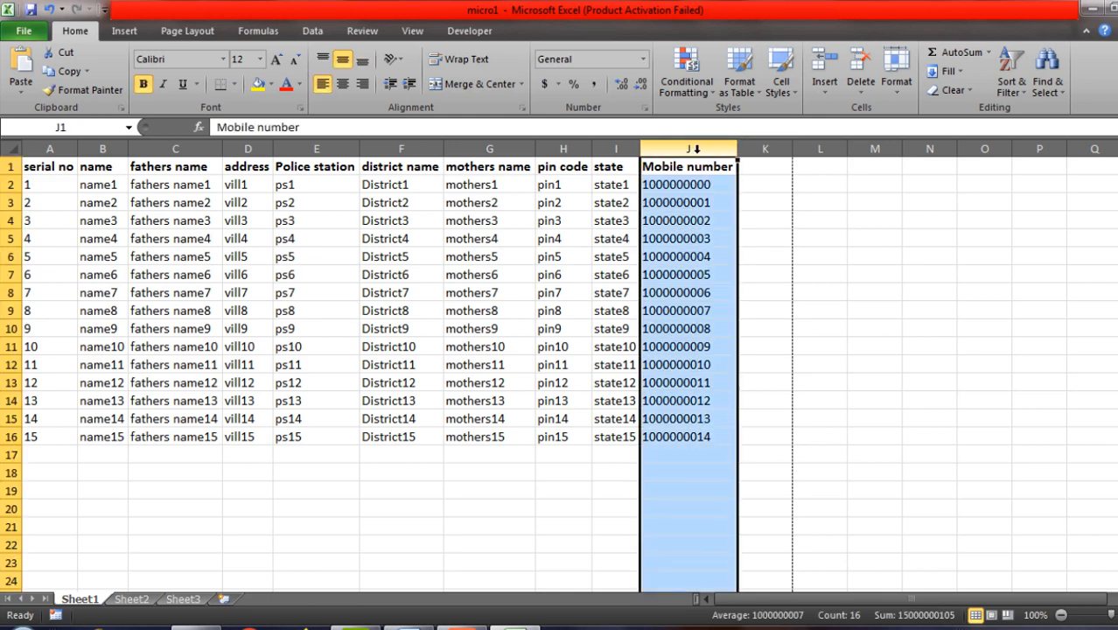
left_click_drag(737, 149, 792, 154)
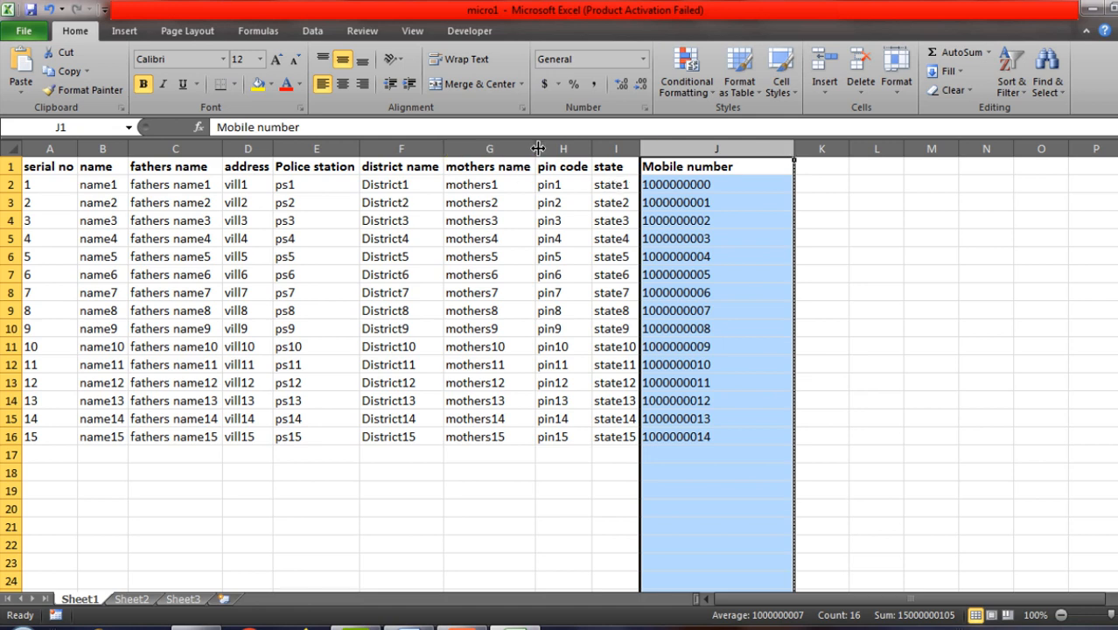
left_click_drag(538, 149, 547, 150)
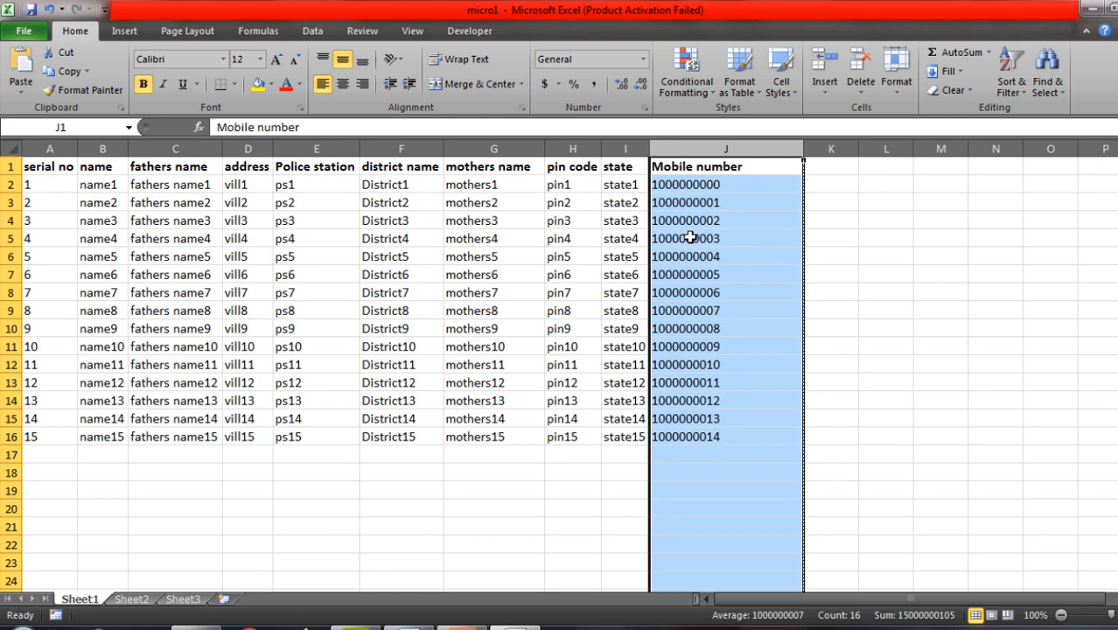
left_click(417, 237)
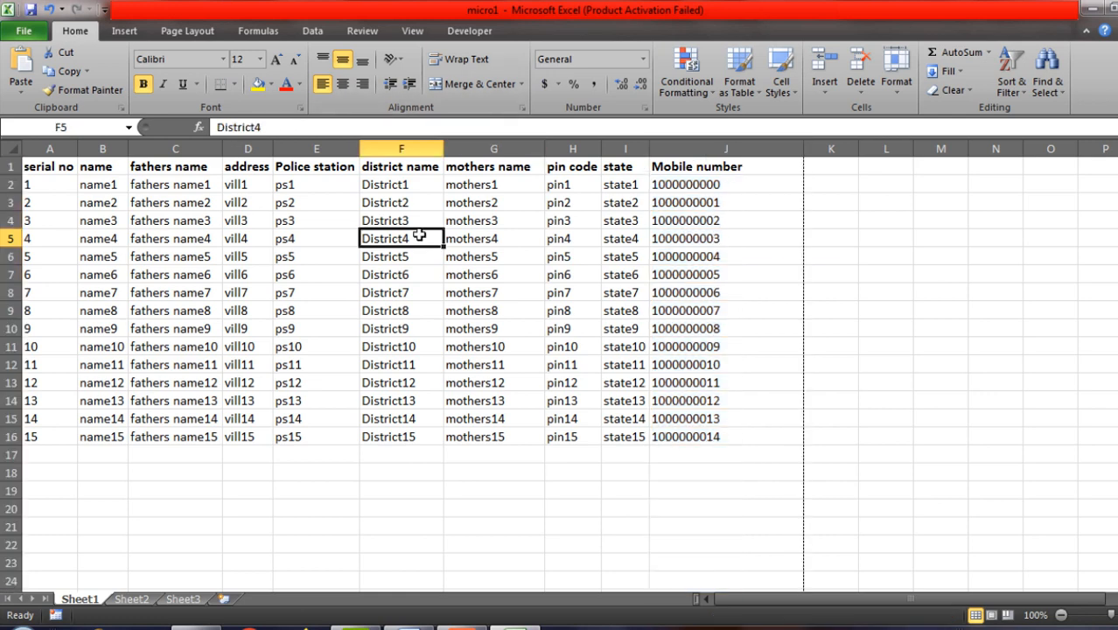
Step: Set the sheet's print scaling width to 1 page
left_click(175, 31)
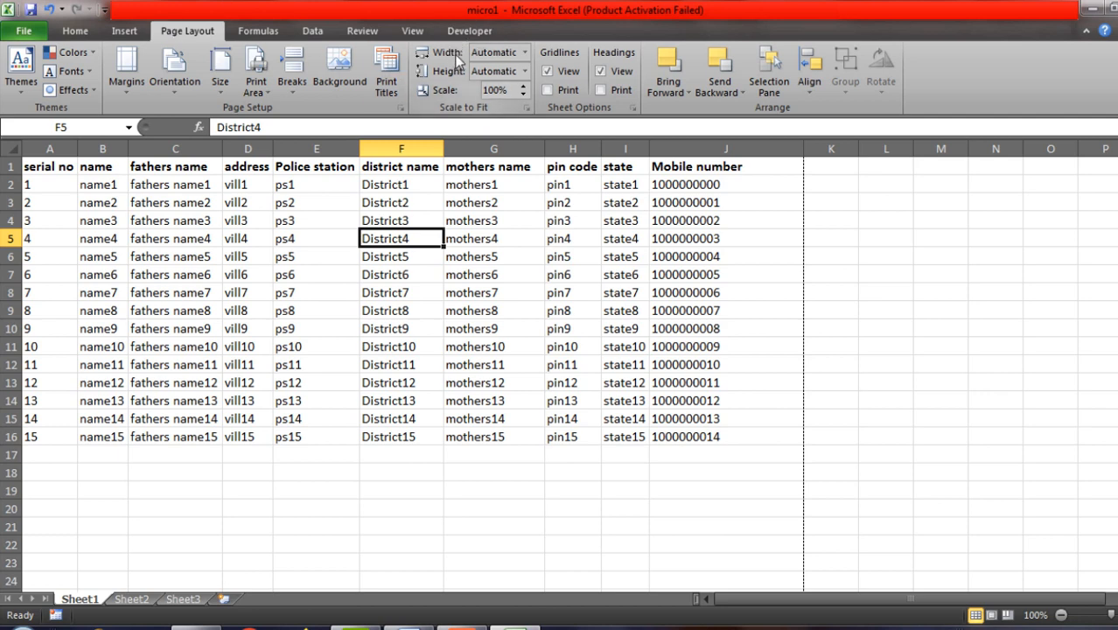
left_click(523, 55)
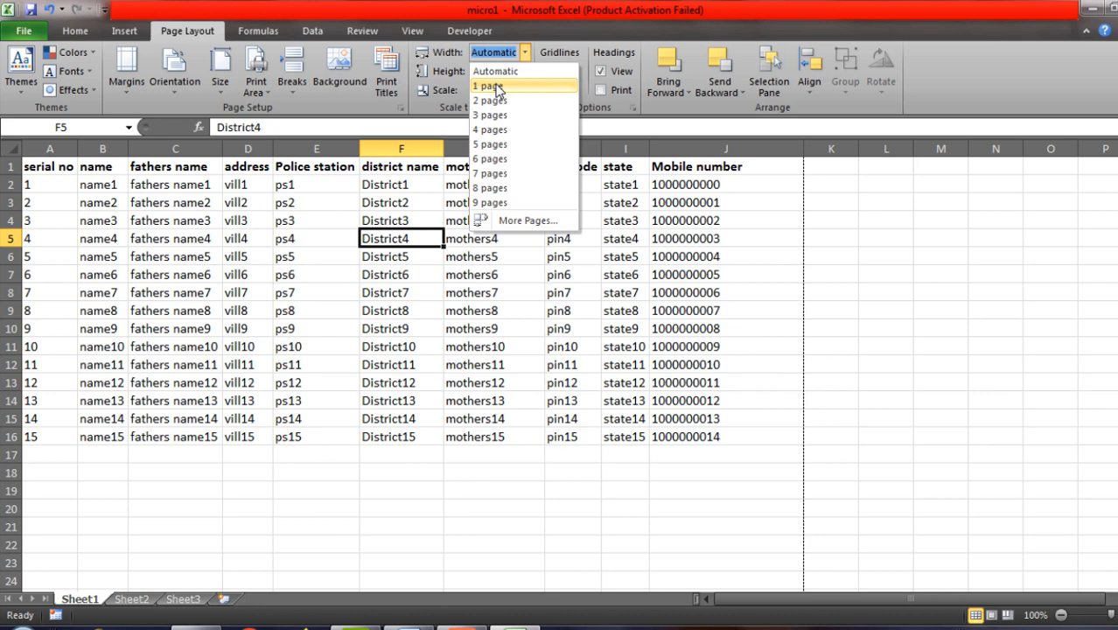
left_click(496, 86)
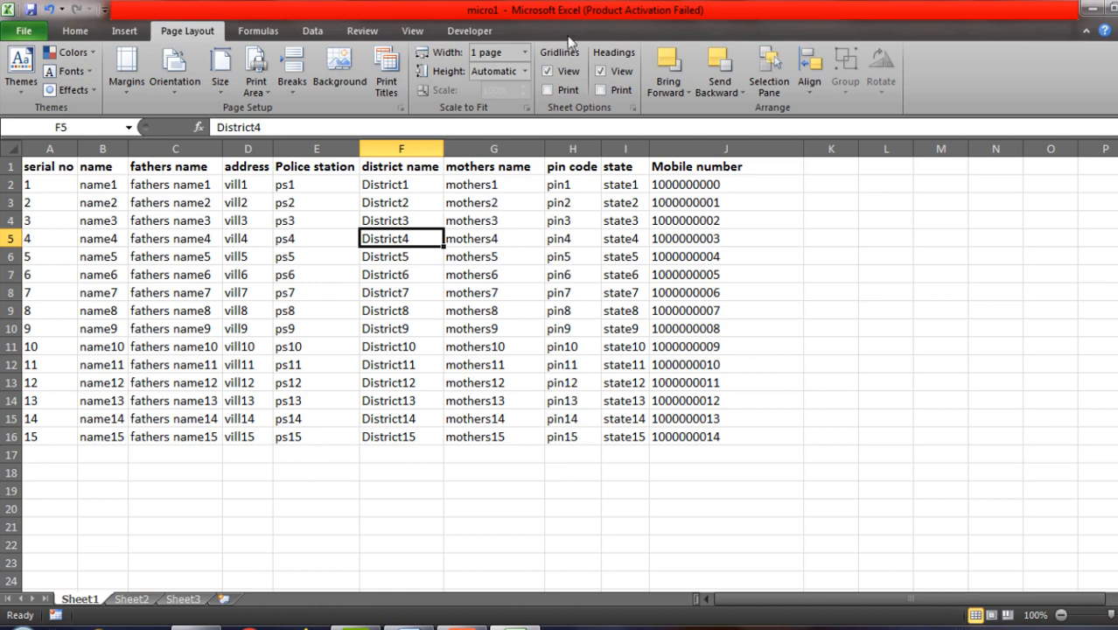
left_click(447, 256)
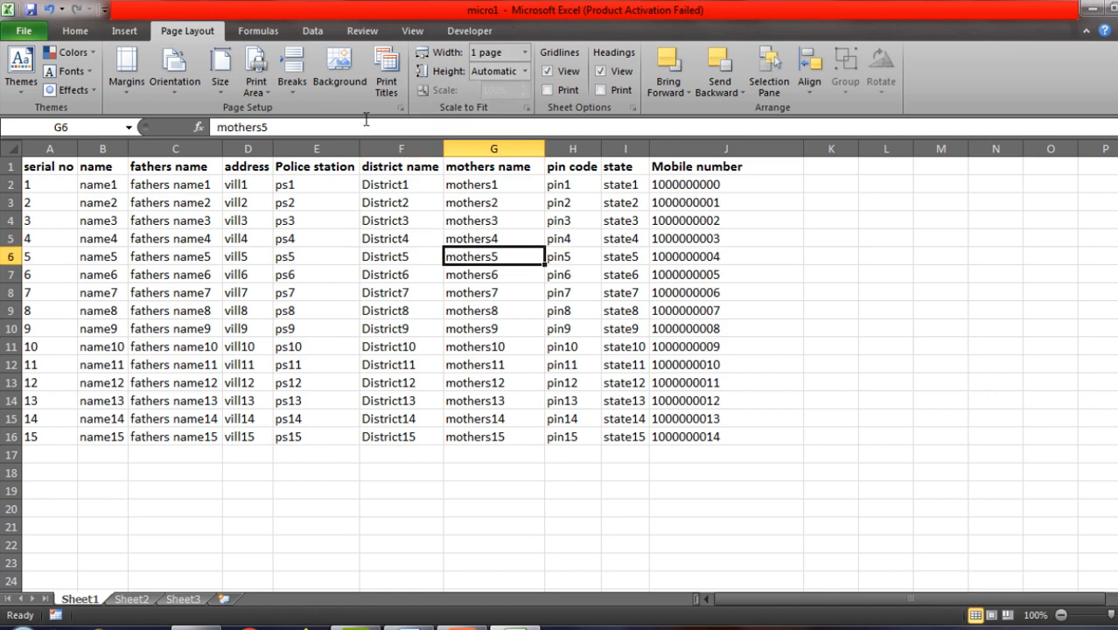
Step: Set the page's top margin to 0.5 in the page setup
left_click(401, 107)
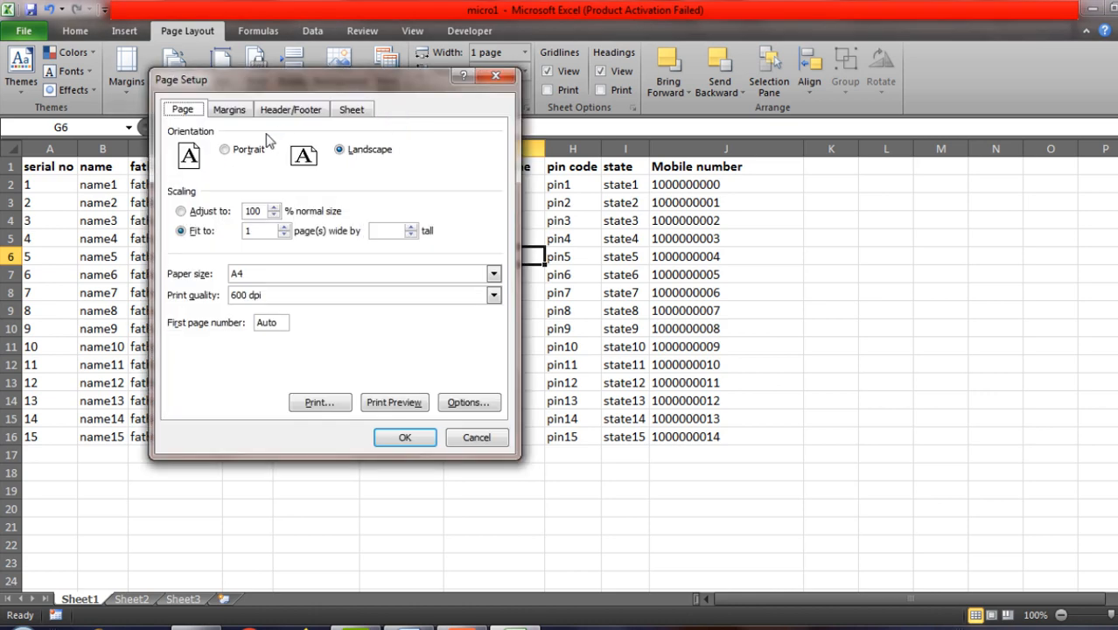
left_click(238, 115)
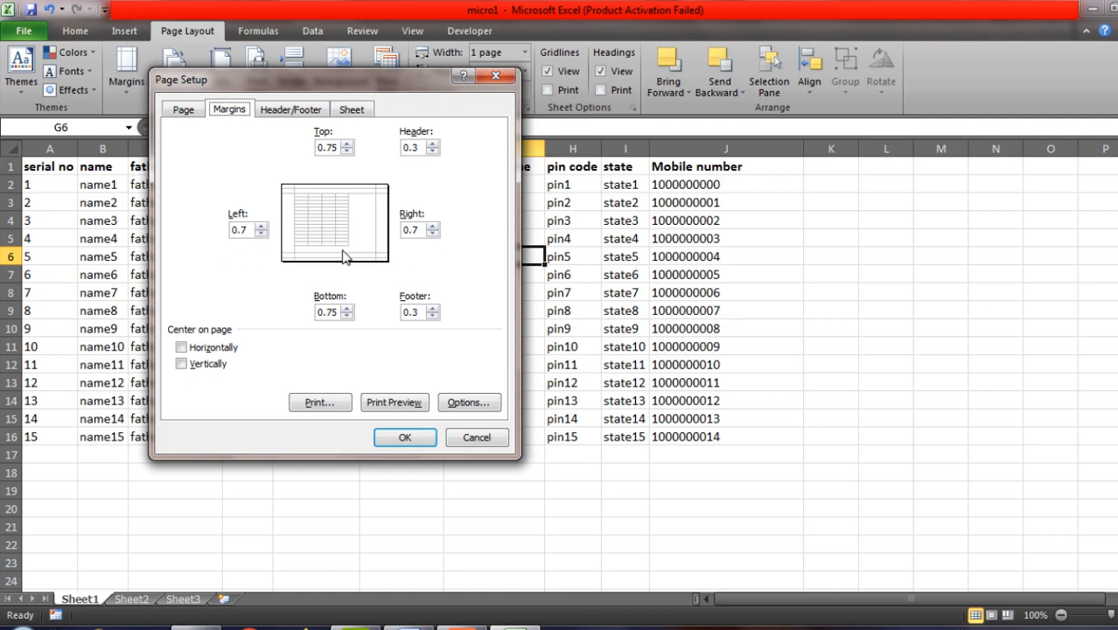
double_click(325, 149)
type("0.5")
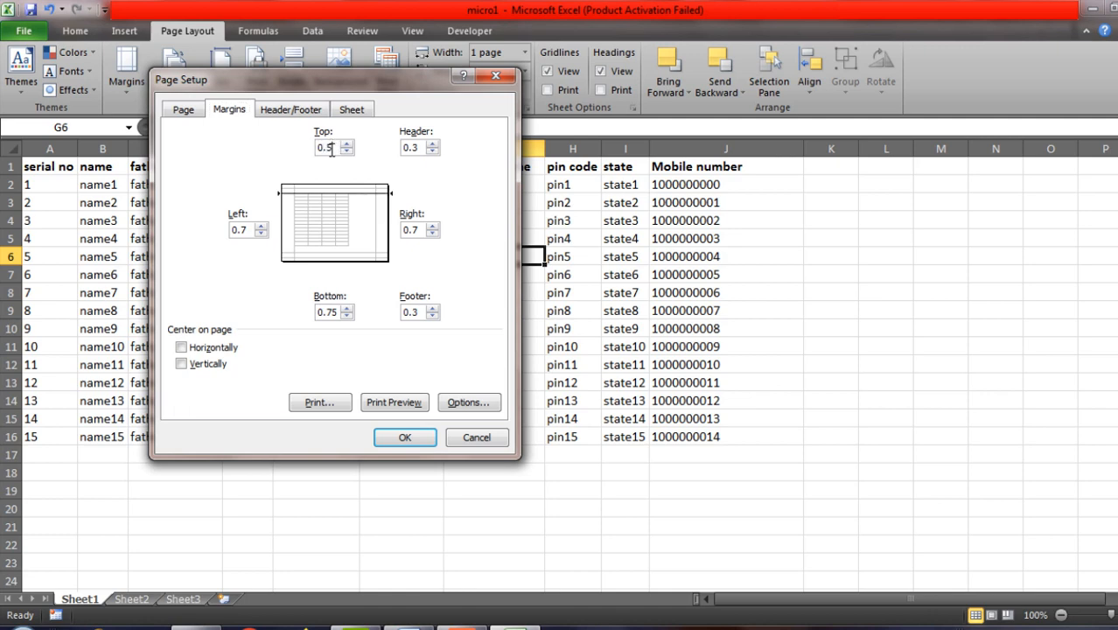
Step: Set both the left and right page margins to 0.5
left_click(247, 230)
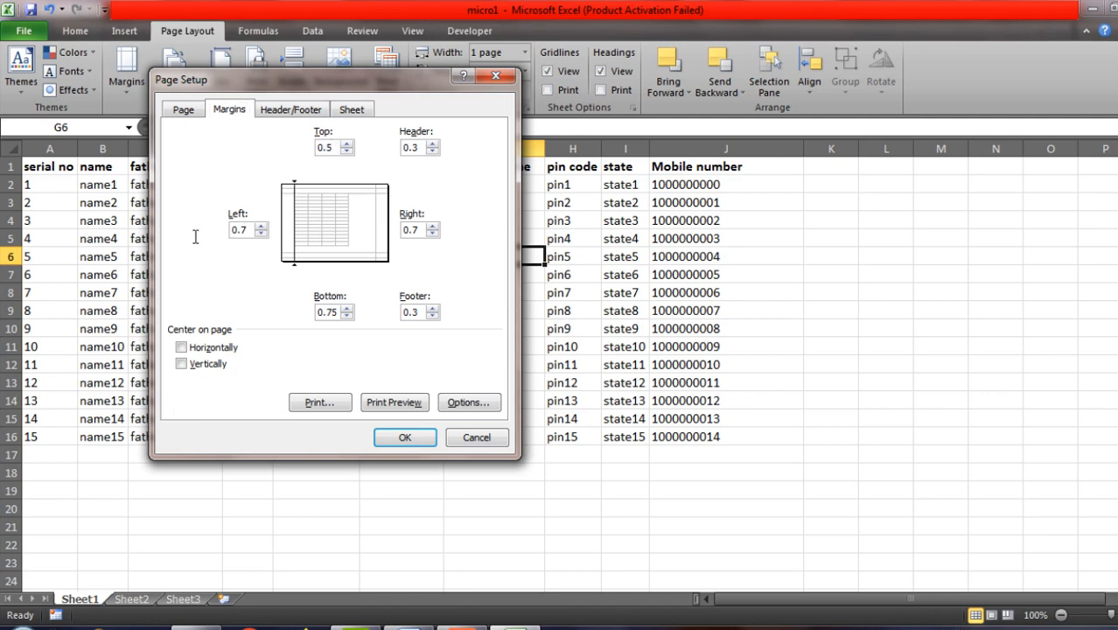
type("0.")
key("BackSpace")
key("BackSpace")
key("BackSpace")
type("5")
key("Tab")
type("0.5")
key("Tab")
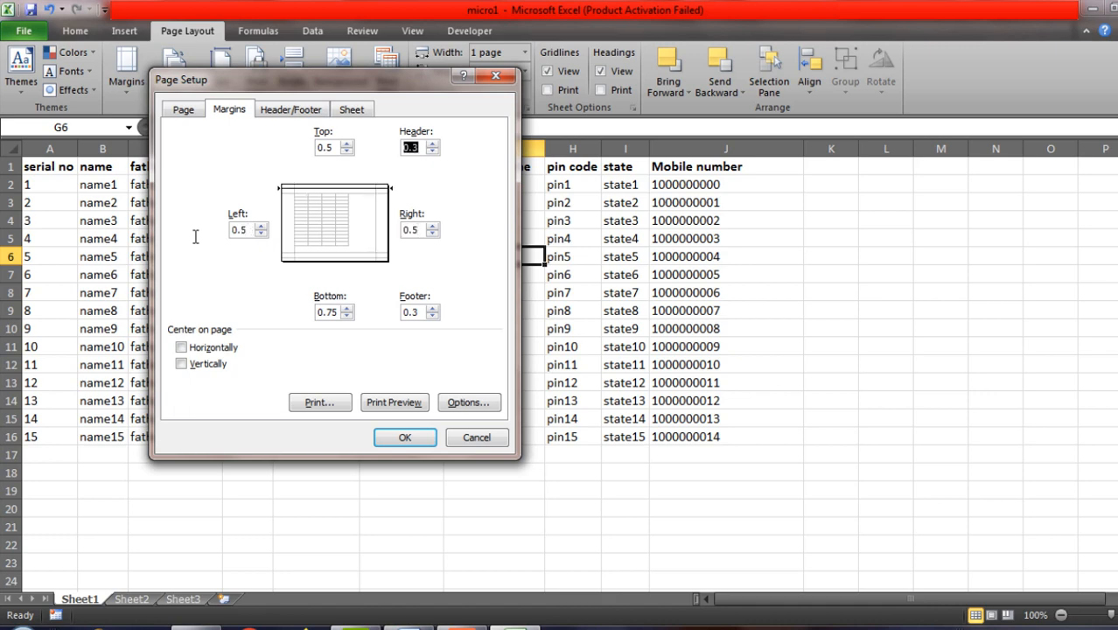
Step: Set the bottom page margin to 0.2 and apply the page setup
key("Tab")
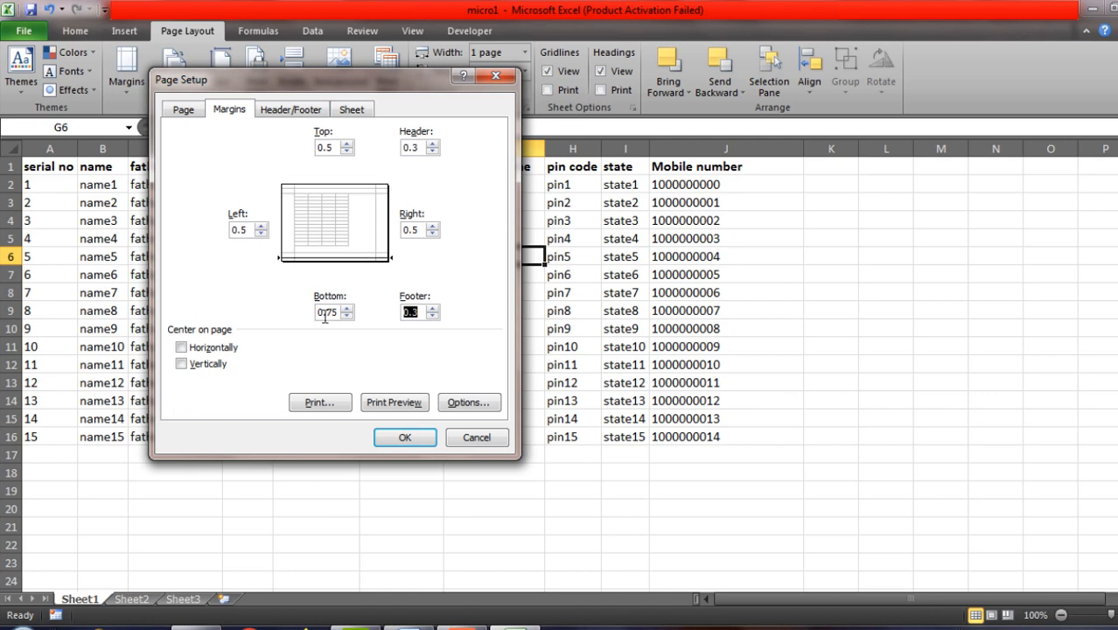
left_click_drag(323, 312, 345, 315)
type(".2")
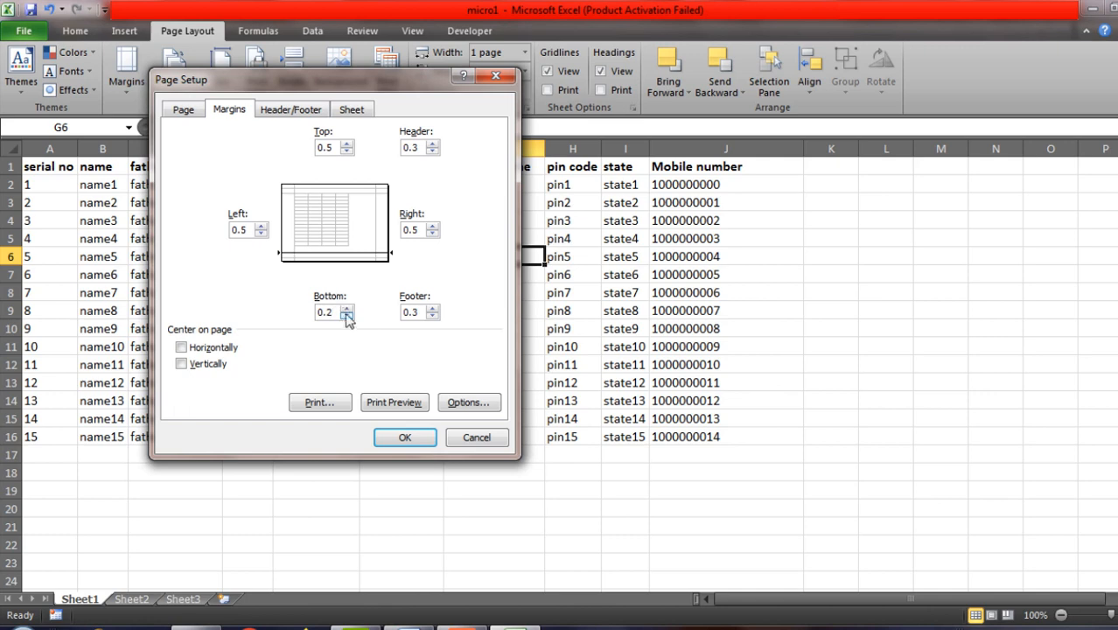
left_click(408, 438)
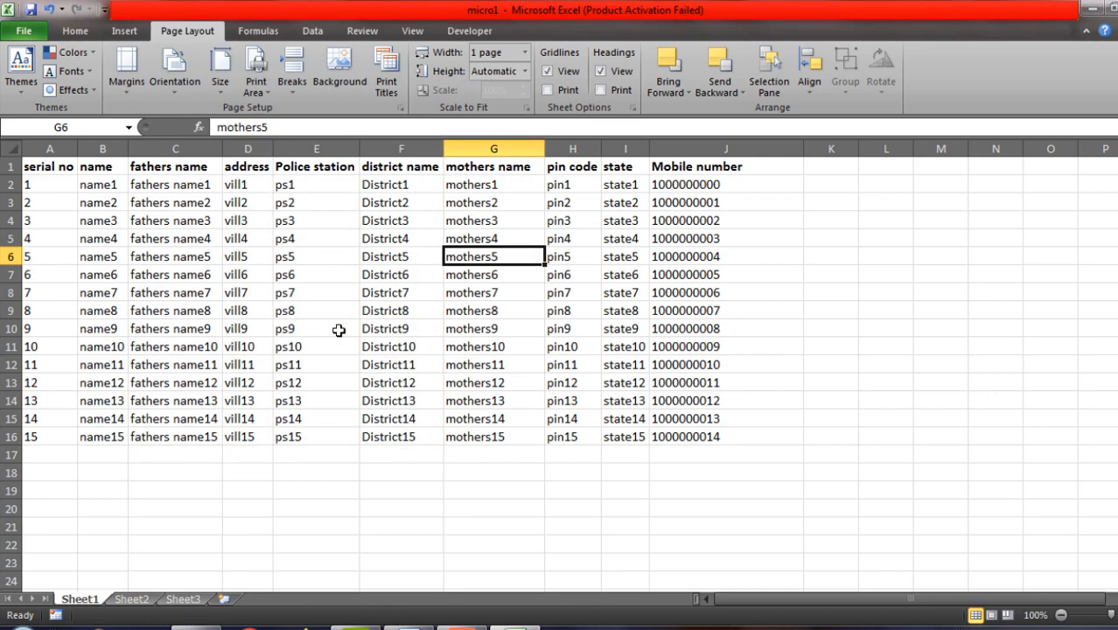
left_click(410, 312)
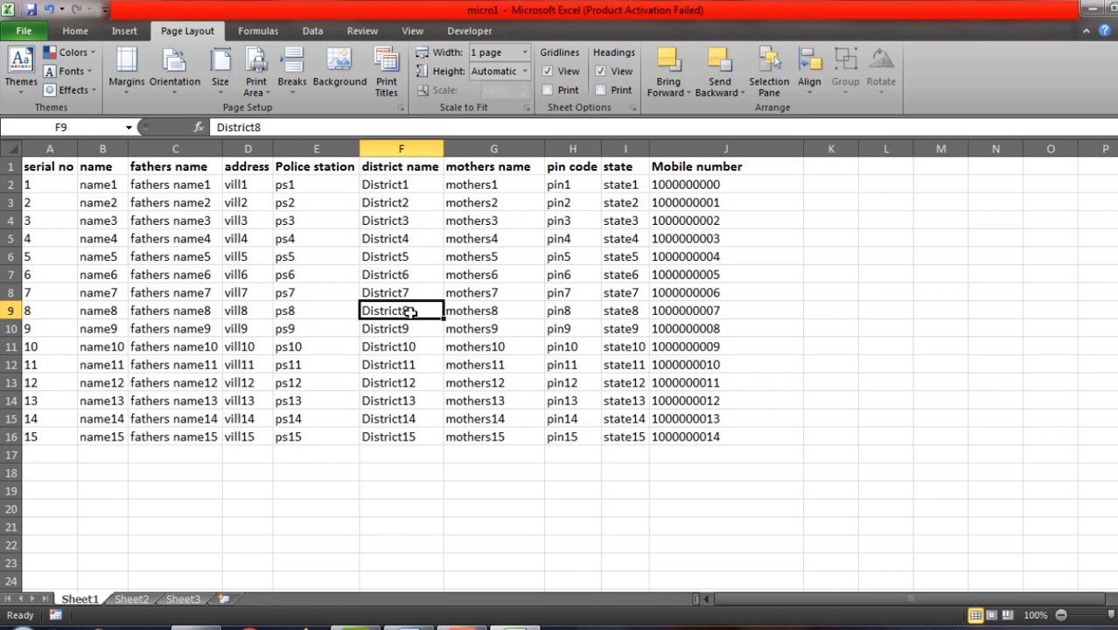
left_click(319, 296)
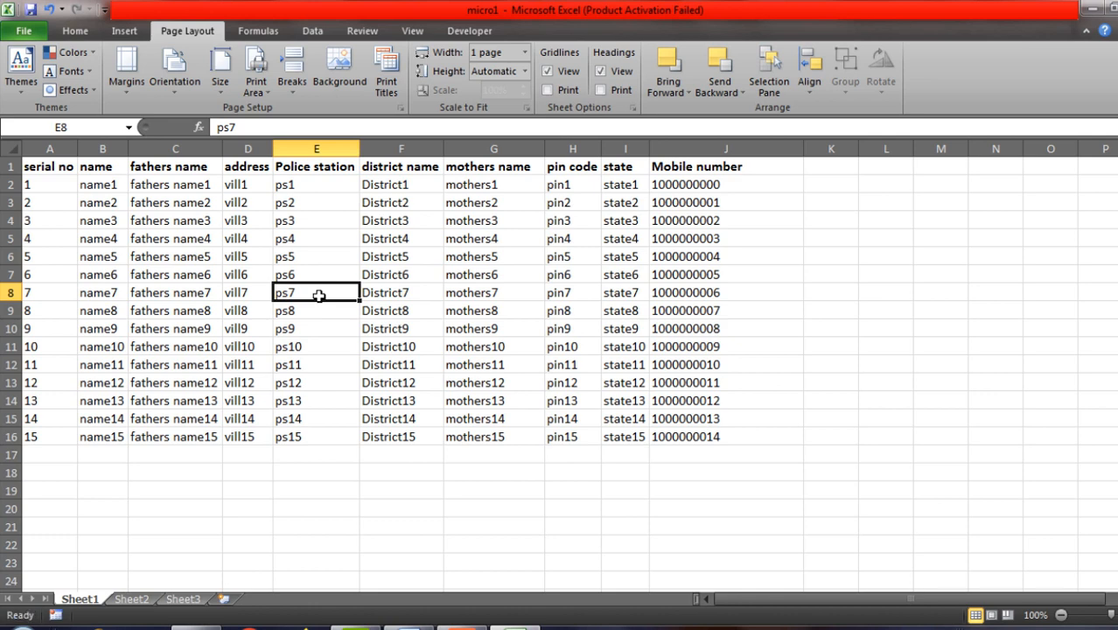
left_click(407, 341)
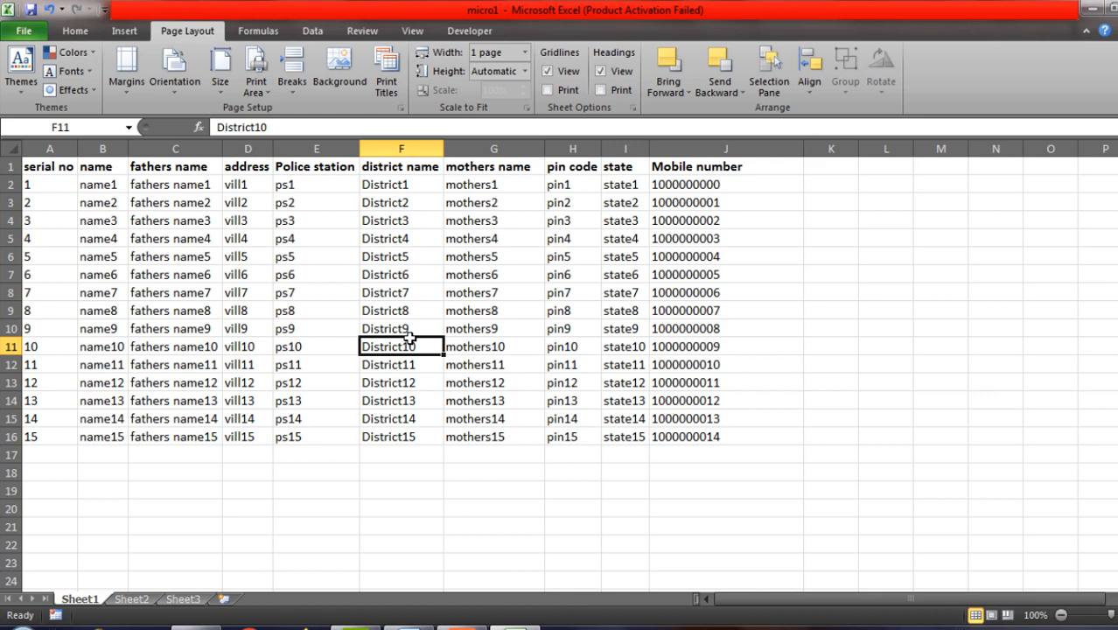
left_click(9, 167)
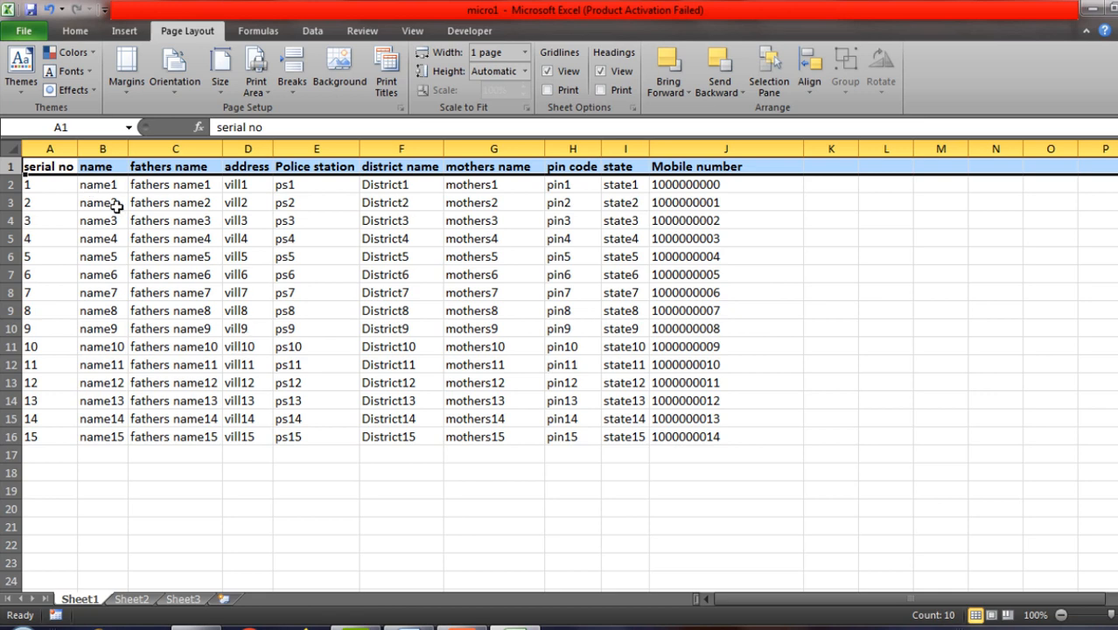
left_click(350, 362)
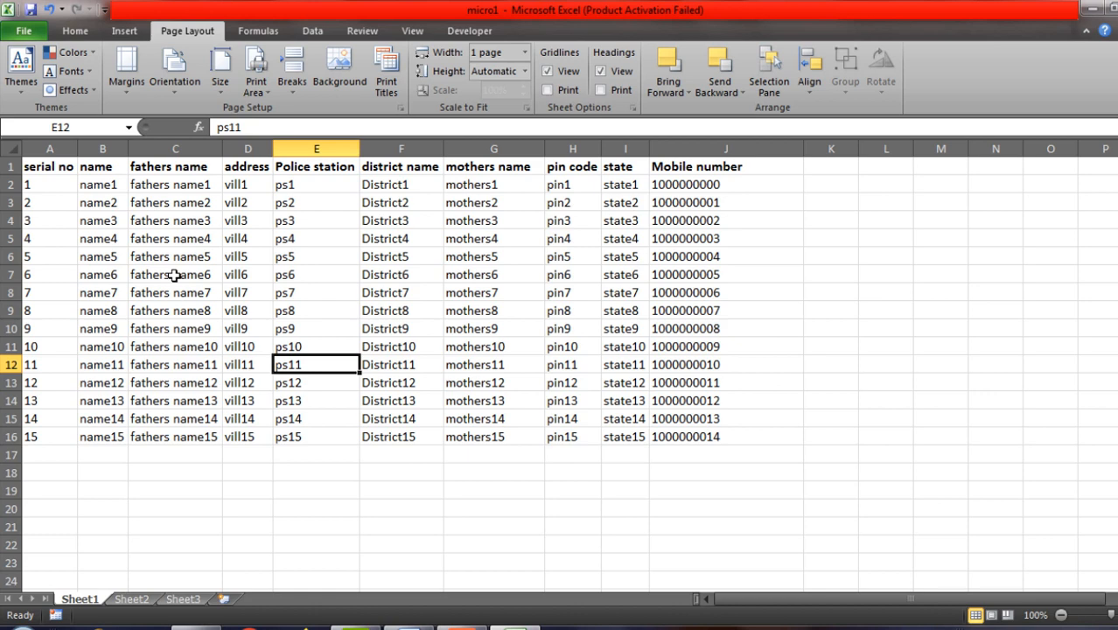
Step: Change the Police station column header in cell E1 to police
left_click(317, 169)
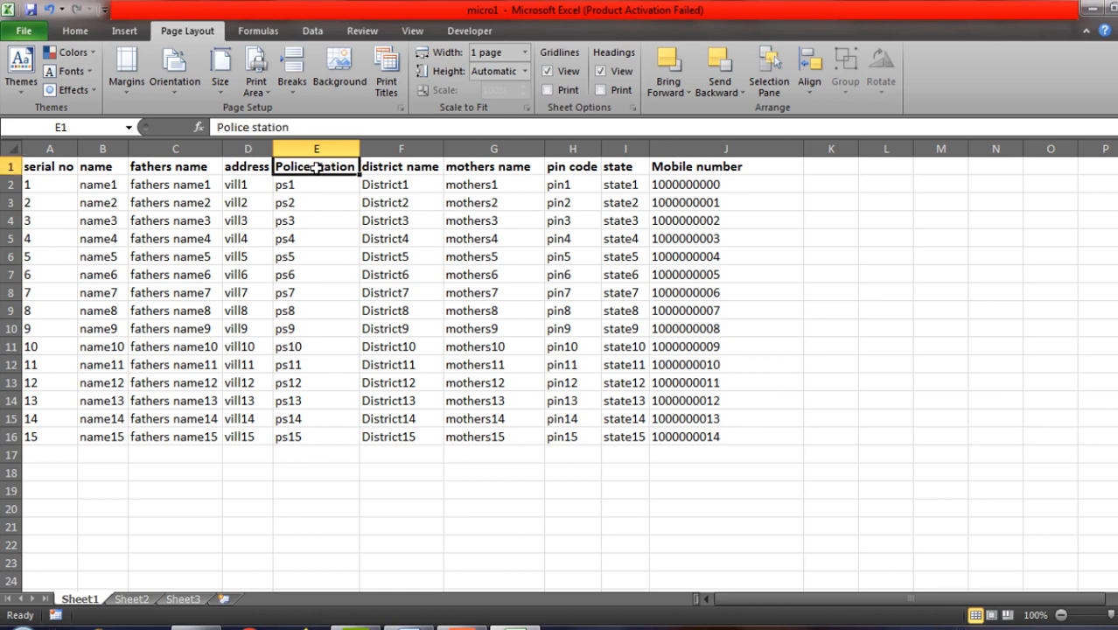
double_click(317, 168)
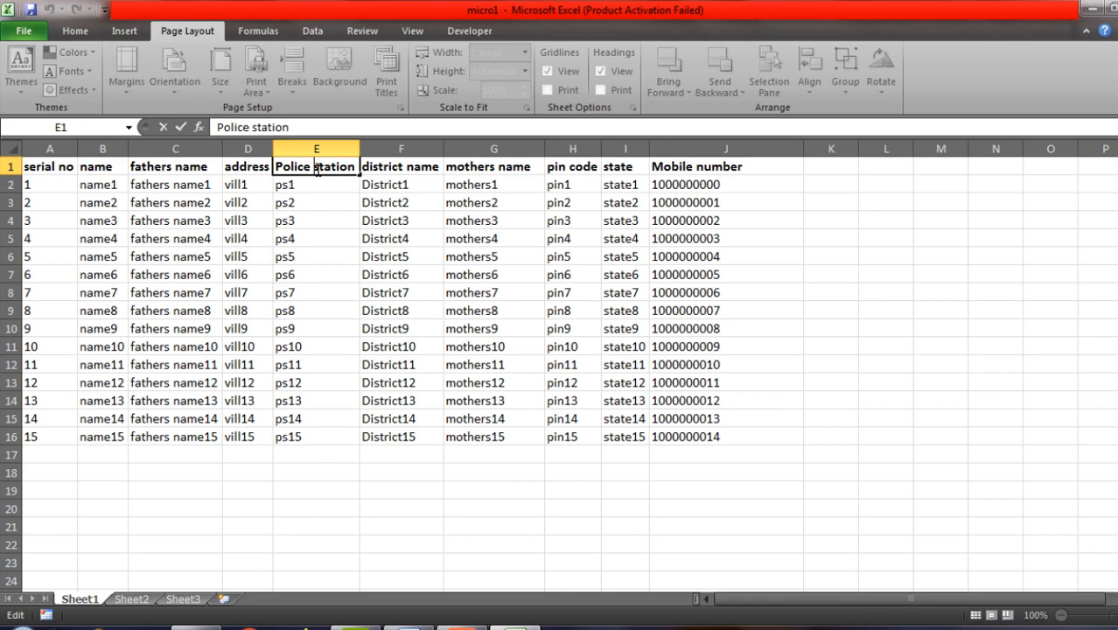
left_click_drag(315, 168, 364, 173)
key("BackSpace")
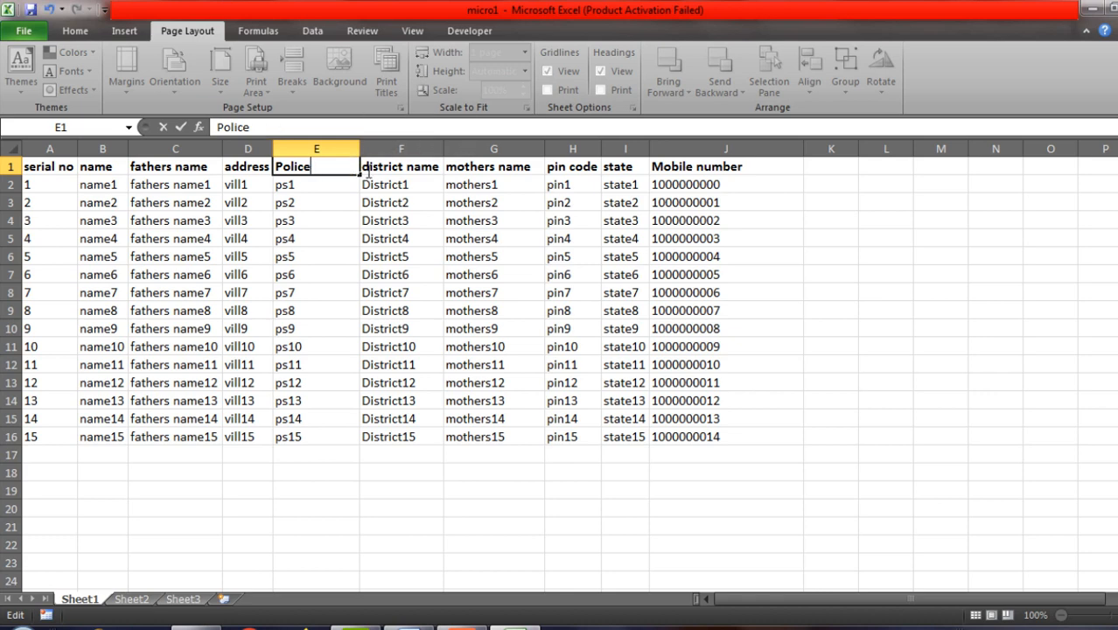
left_click(317, 200)
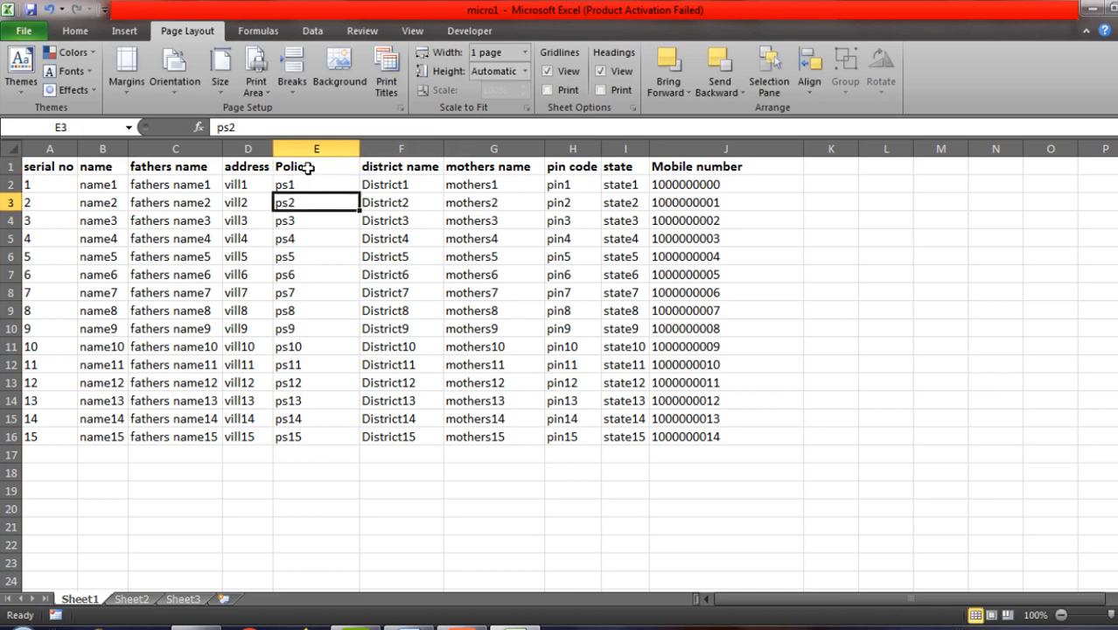
left_click(308, 168)
type("police")
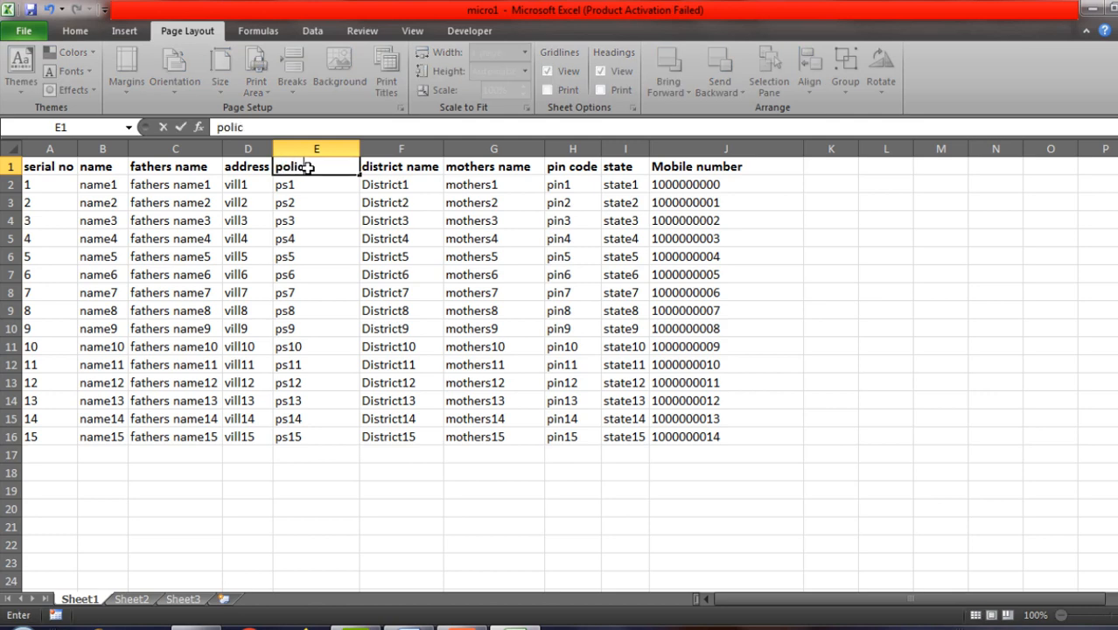
left_click(320, 220)
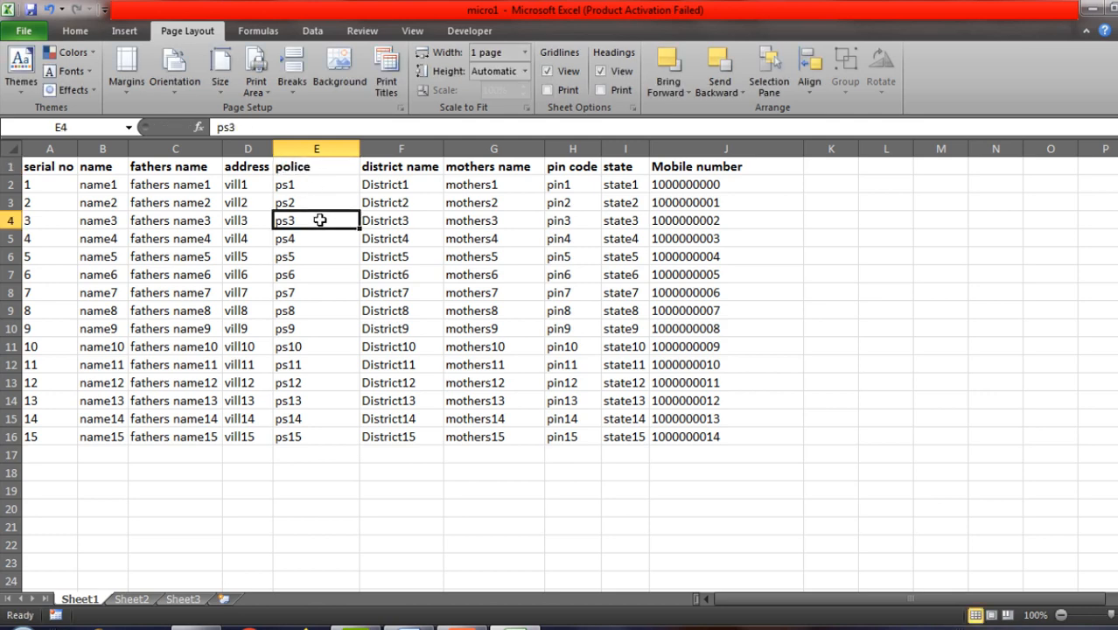
left_click(554, 275)
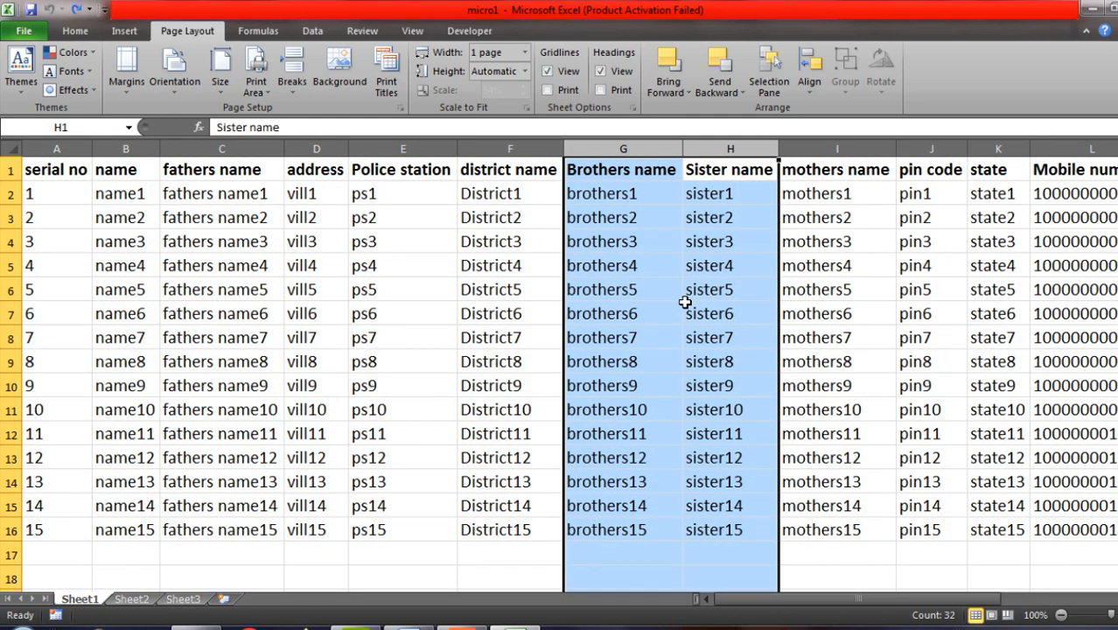
left_click(547, 372)
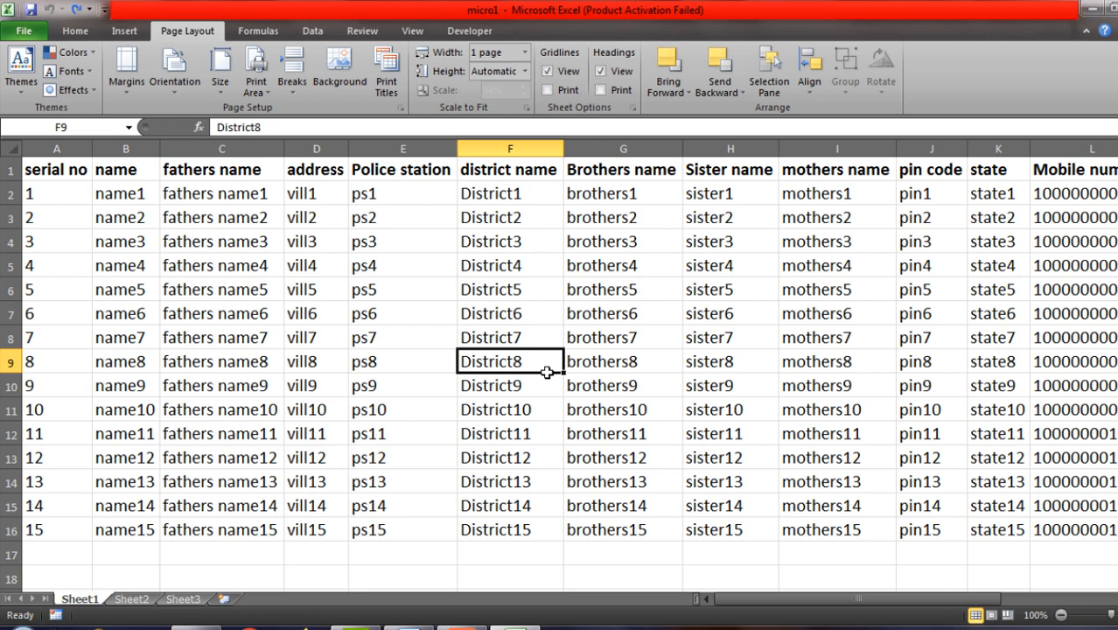
left_click(594, 378)
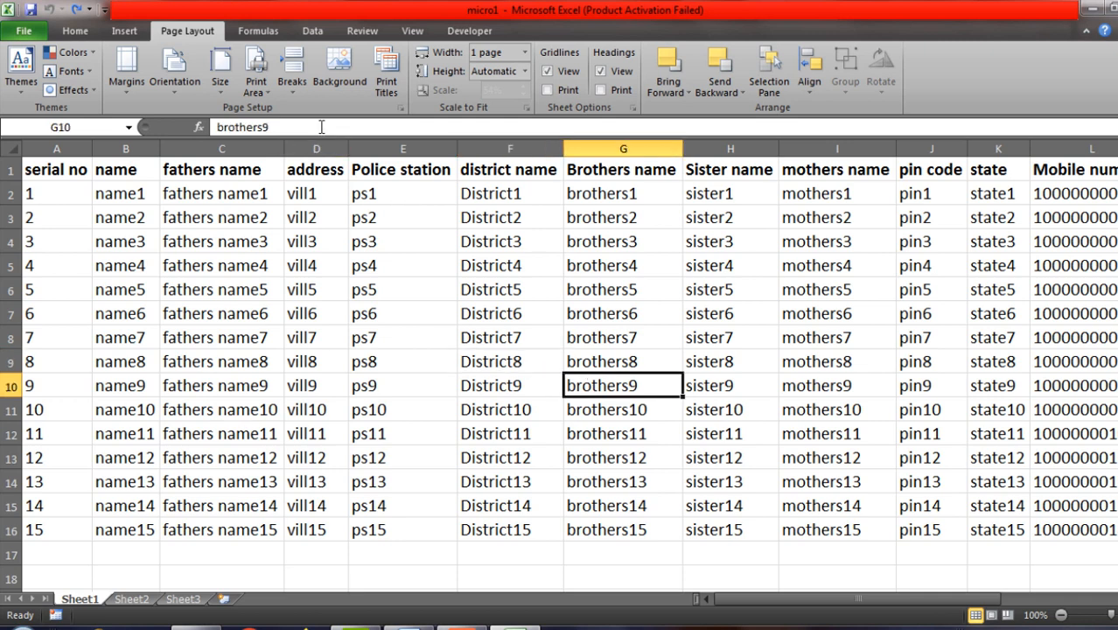
Step: Set up a new macro recording named To make task with the shortcut Ctrl+Shift+I
left_click(376, 35)
left_click(412, 34)
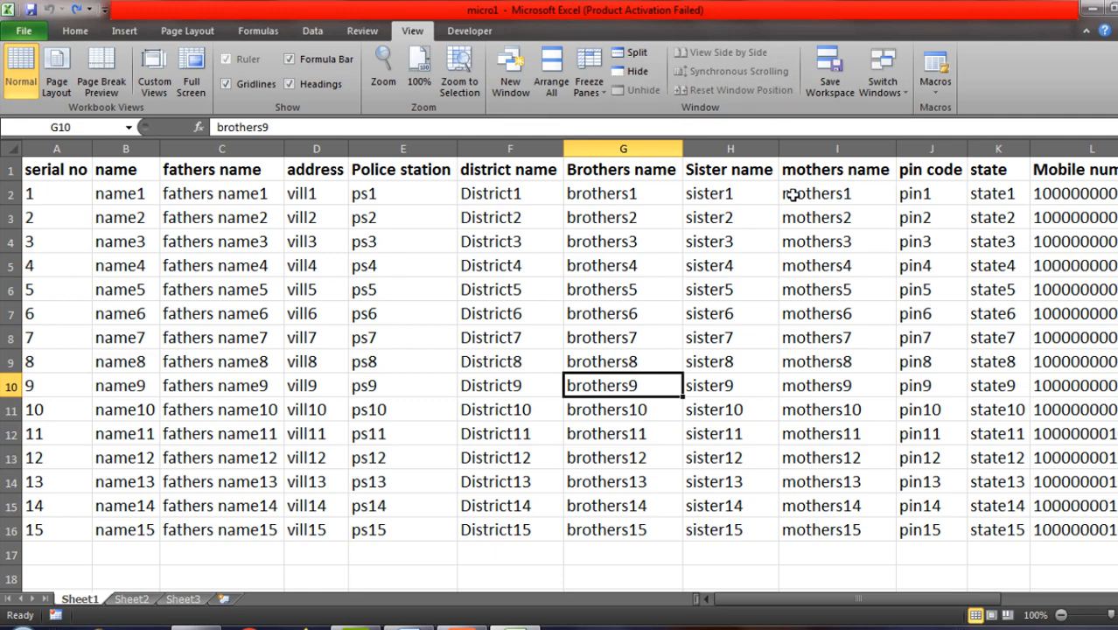
left_click(936, 95)
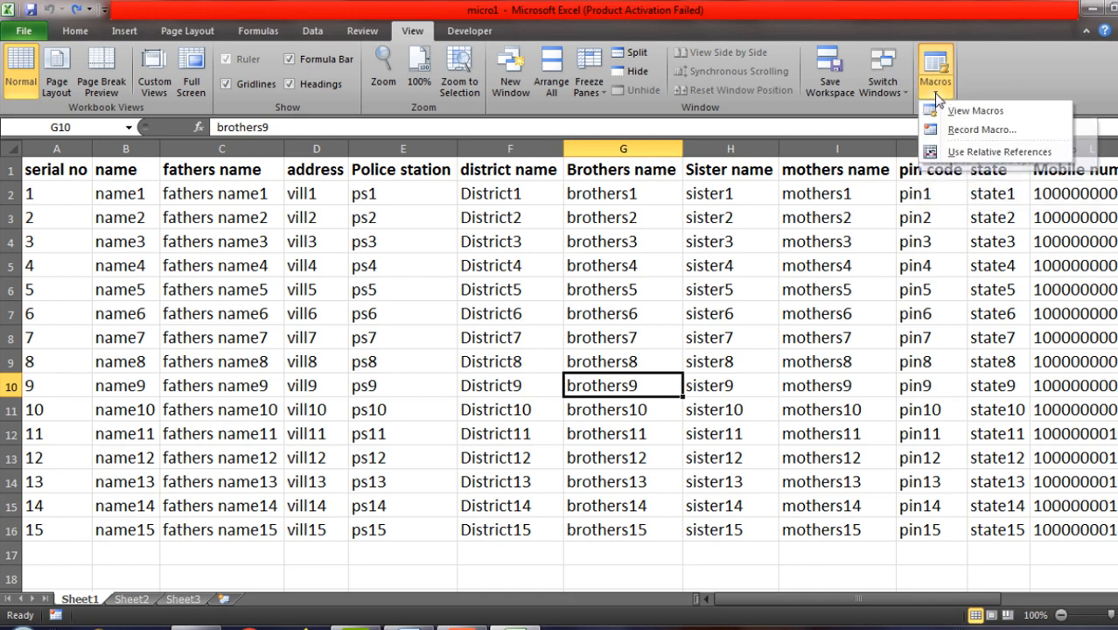
left_click(980, 132)
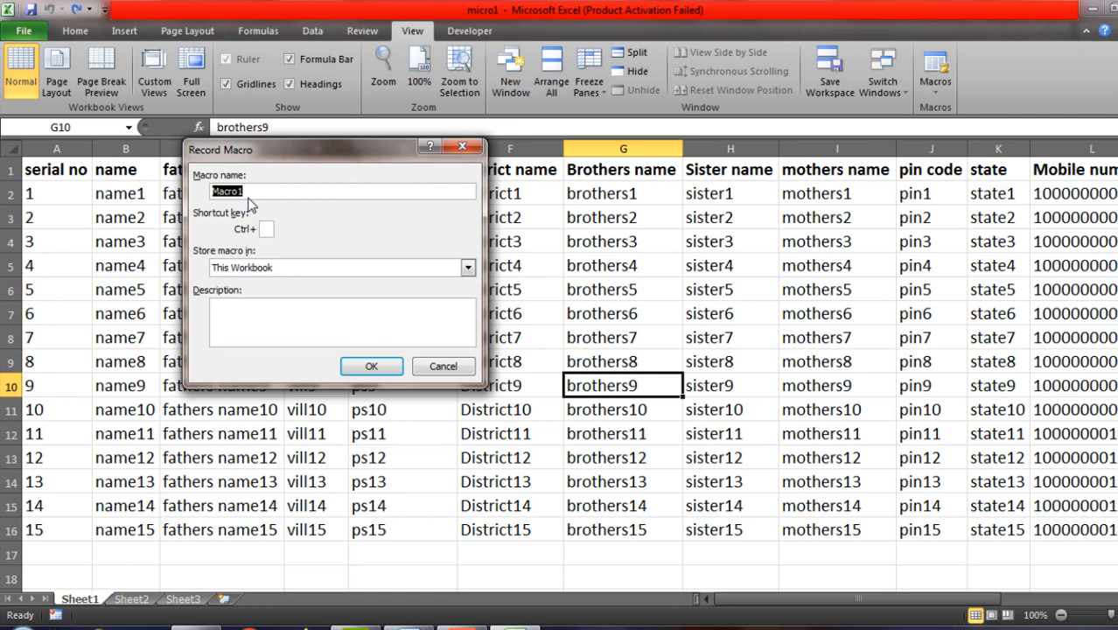
type("ho")
key("BackSpace")
key("BackSpace")
type("O")
key("BackSpace")
type("To make task")
type("T")
Step: Store the macro in the Personal Macro Workbook and try to start the recording
left_click(278, 271)
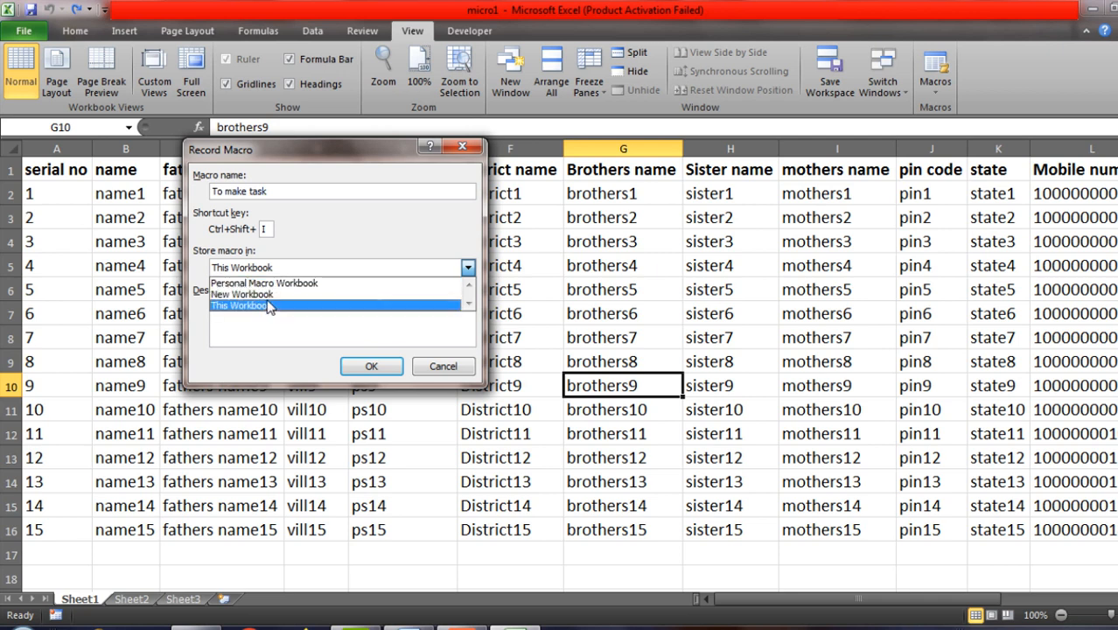
left_click(287, 284)
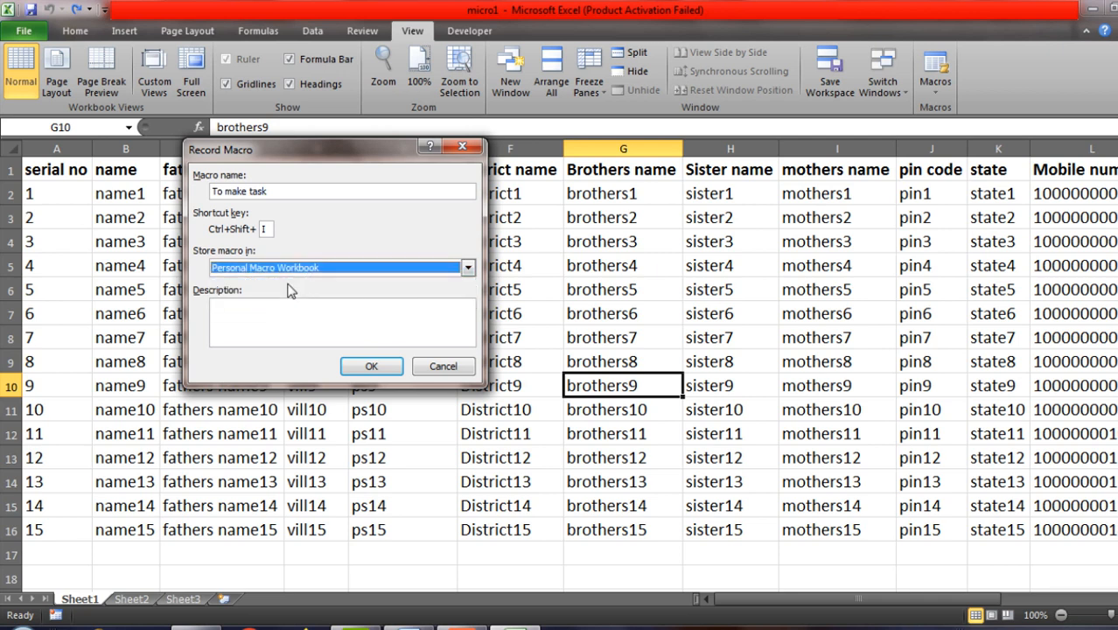
left_click(359, 337)
left_click(372, 368)
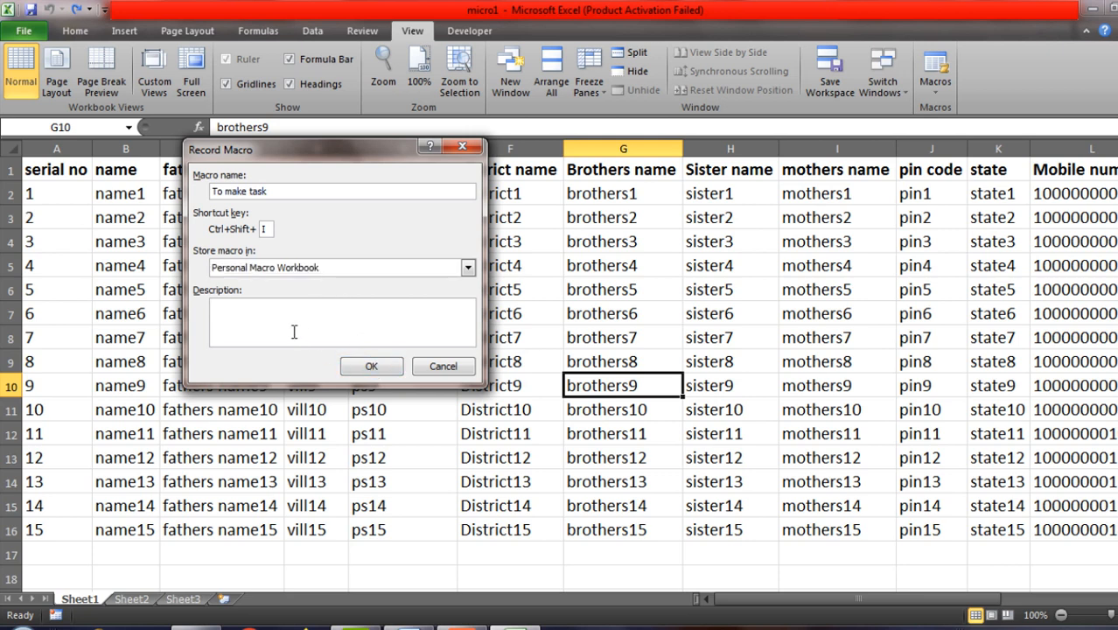
left_click(372, 368)
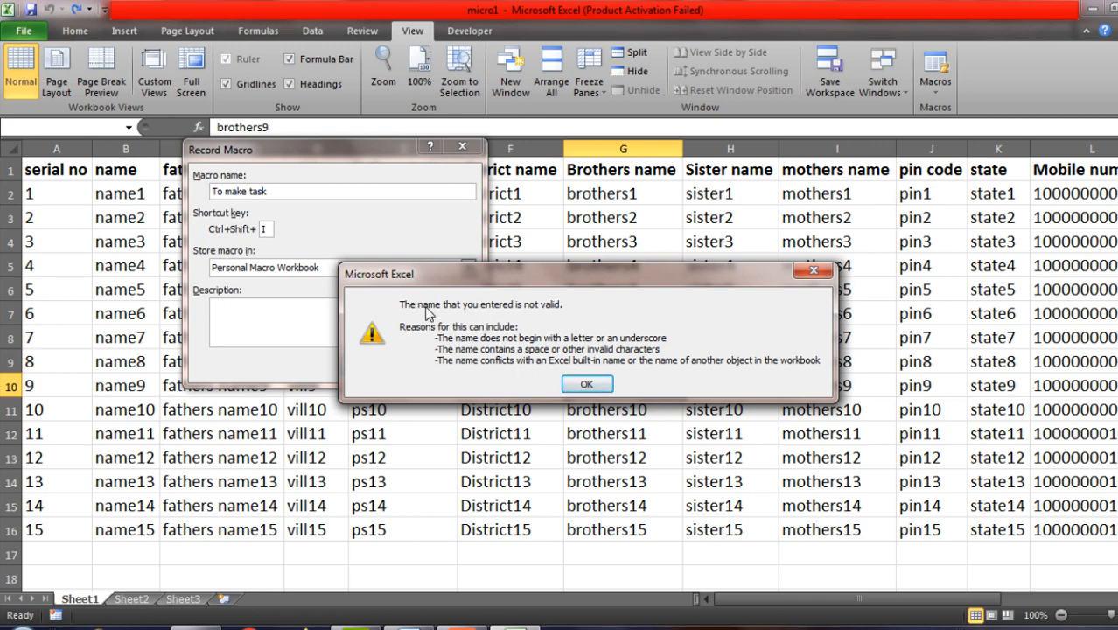
Step: Rename the macro as task, without spaces, and start recording it
left_click(592, 383)
left_click(270, 193)
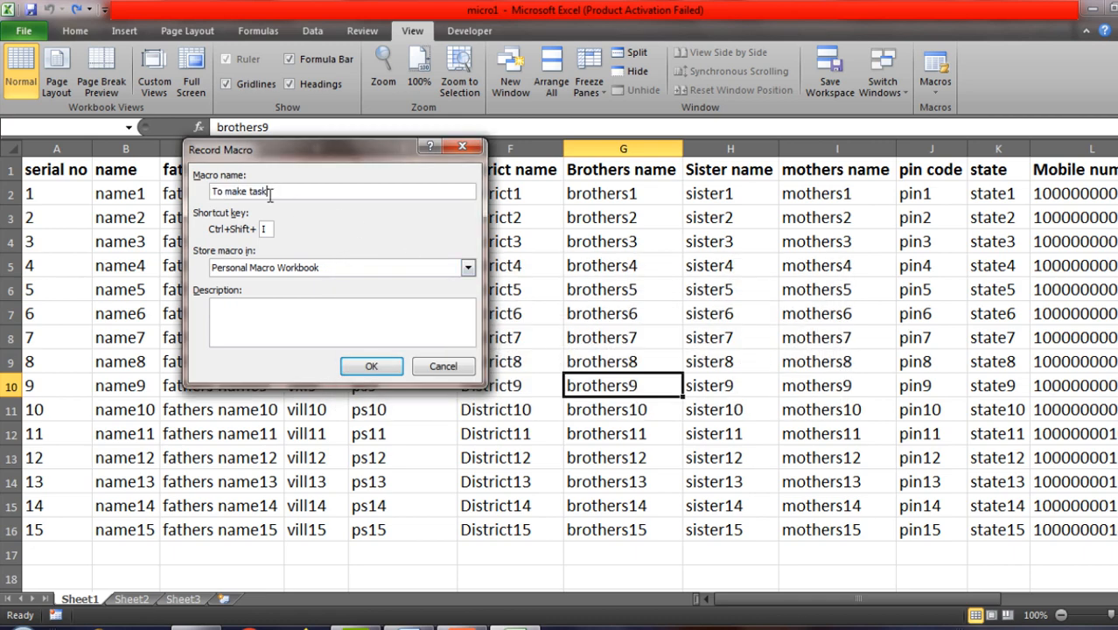
key("BackSpace")
key("BackSpace")
key("BackSpace")
key("BackSpace")
key("BackSpace")
key("BackSpace")
key("BackSpace")
key("BackSpace")
key("BackSpace")
key("BackSpace")
key("BackSpace")
key("BackSpace")
type("To ma")
key("BackSpace")
key("BackSpace")
key("BackSpace")
key("BackSpace")
type("task")
left_click(369, 367)
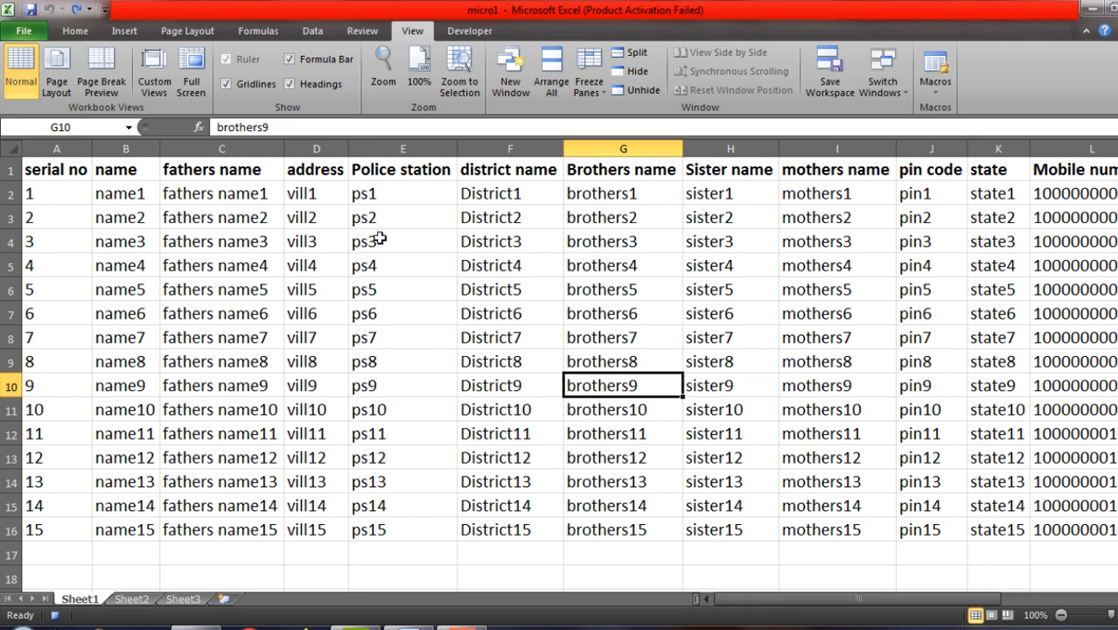
Step: Delete the Brothers name and Sister name columns, G and H
left_click_drag(622, 149, 725, 147)
right_click(725, 147)
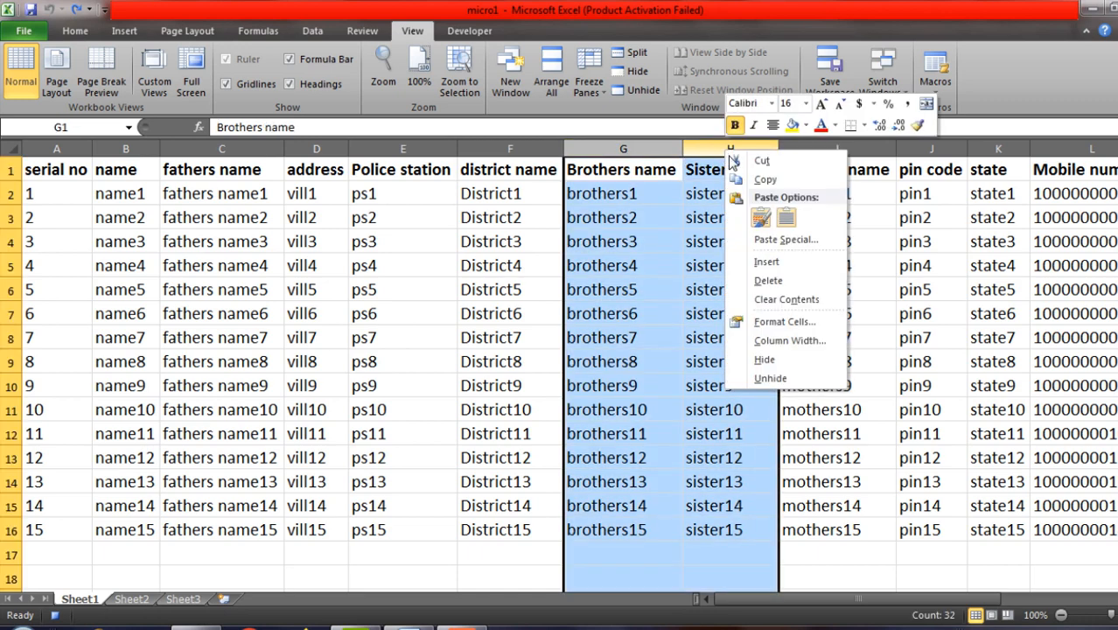
left_click(767, 280)
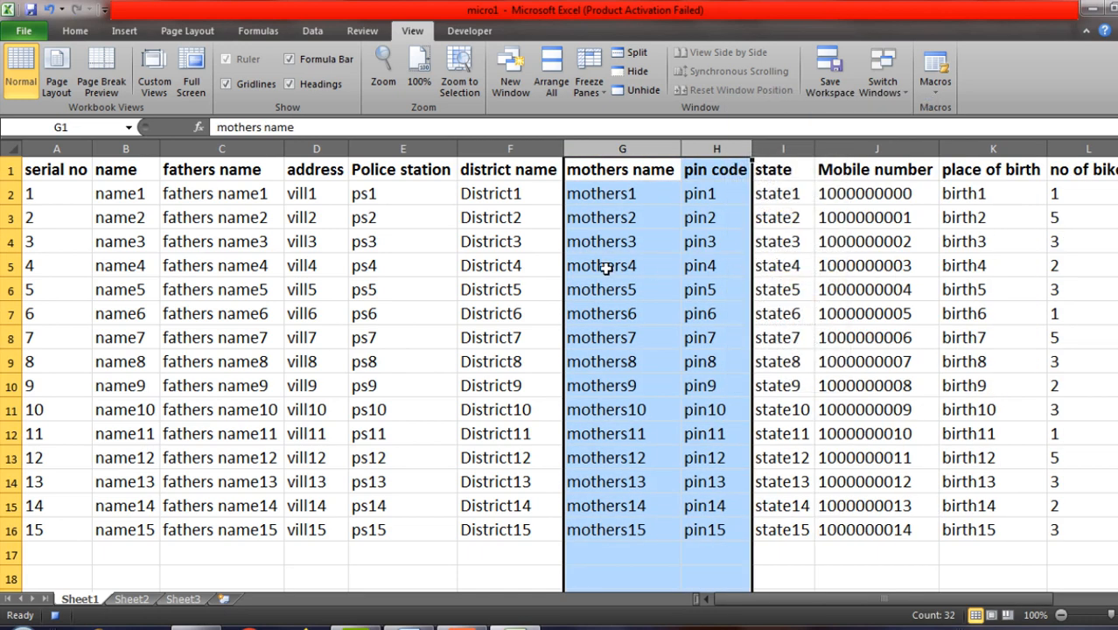
left_click(602, 266)
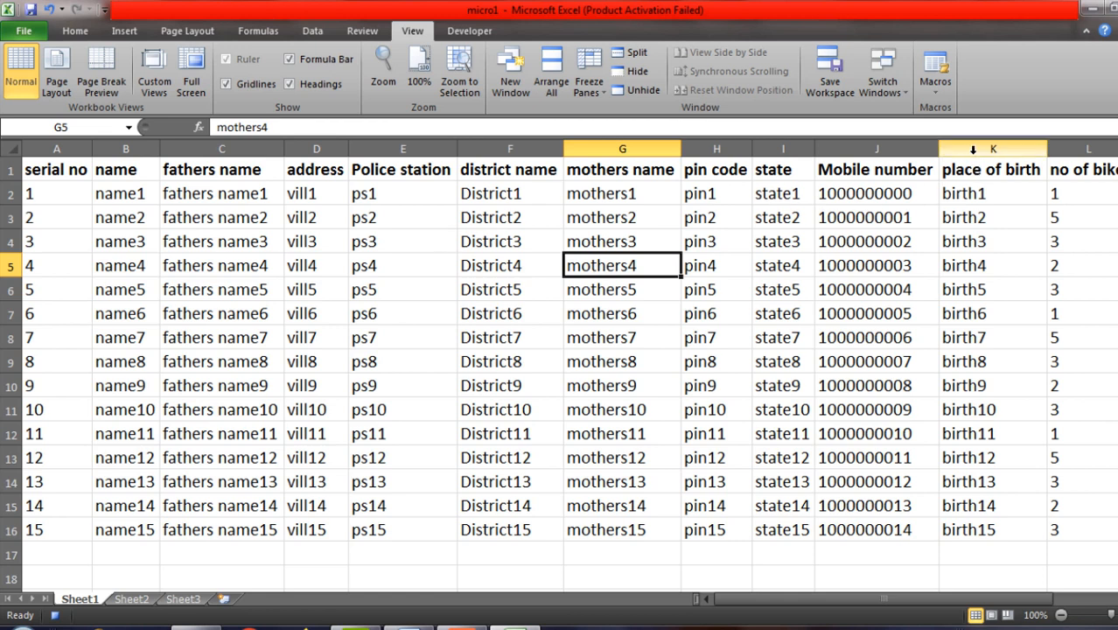
Step: Delete columns K to N, from place of birth through no of house
left_click(973, 149)
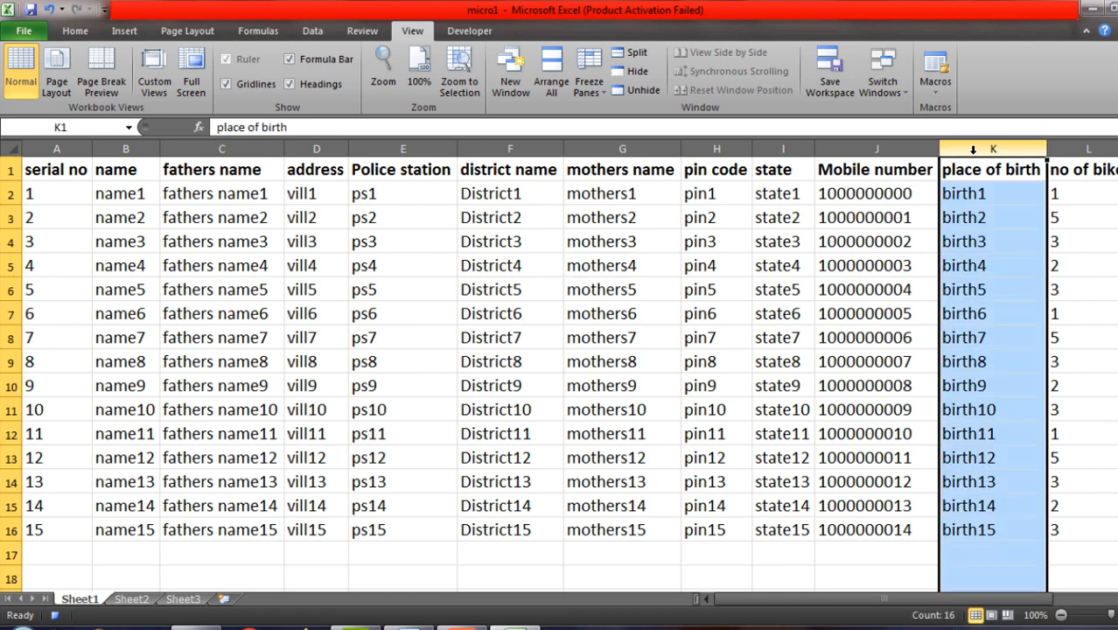
key("ctrl+shift+Right")
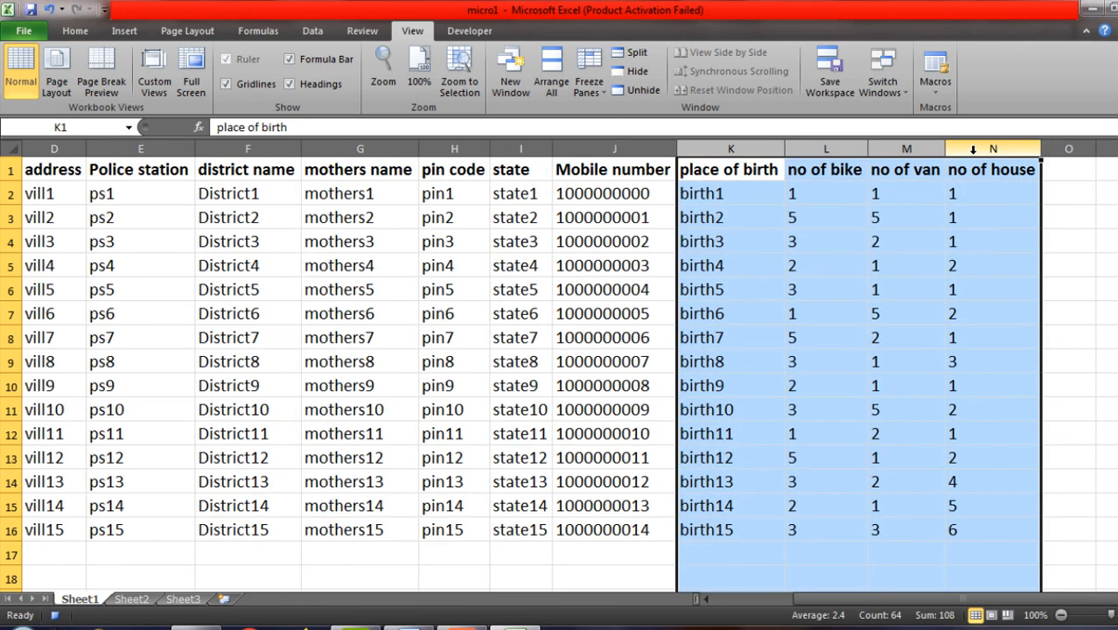
right_click(973, 149)
left_click(1017, 286)
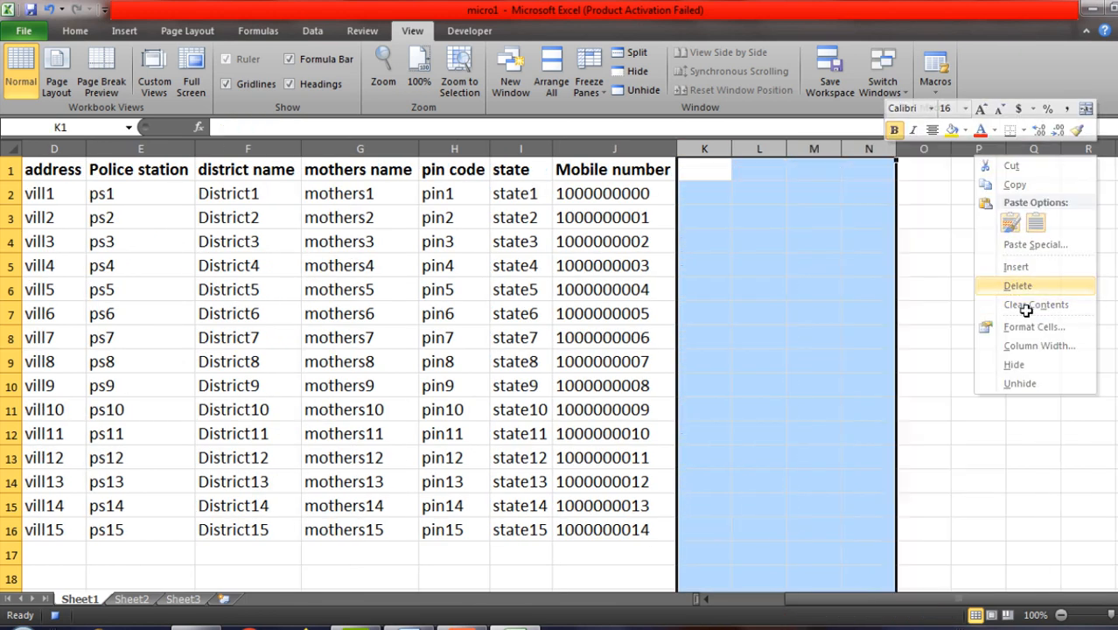
left_click_drag(792, 597, 761, 594)
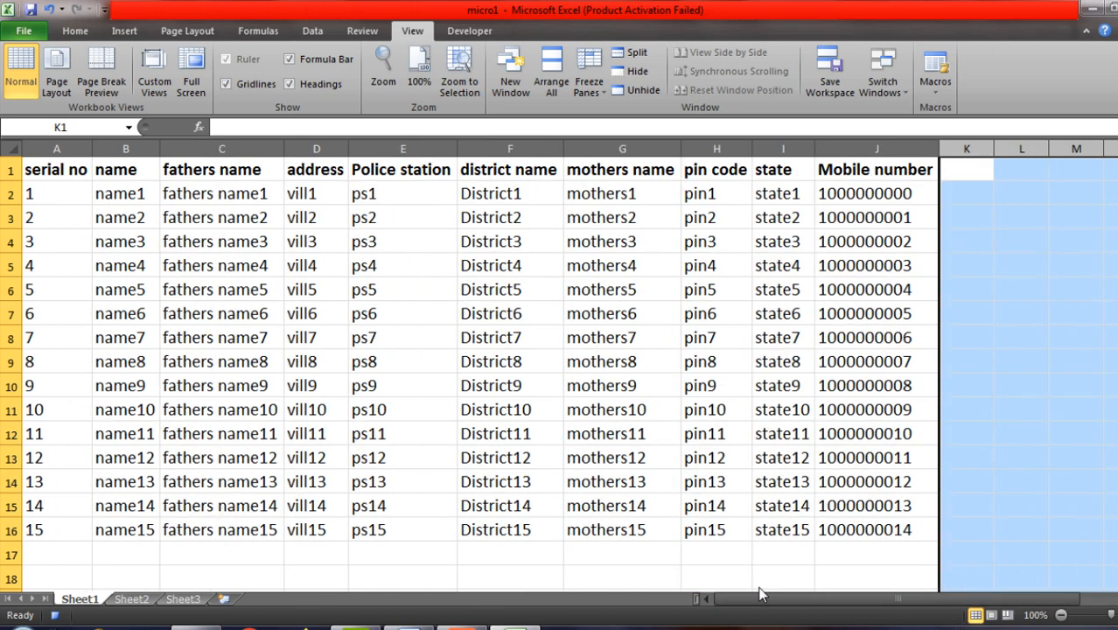
Step: Set the font size of the whole sheet to 14
left_click(8, 149)
left_click(83, 31)
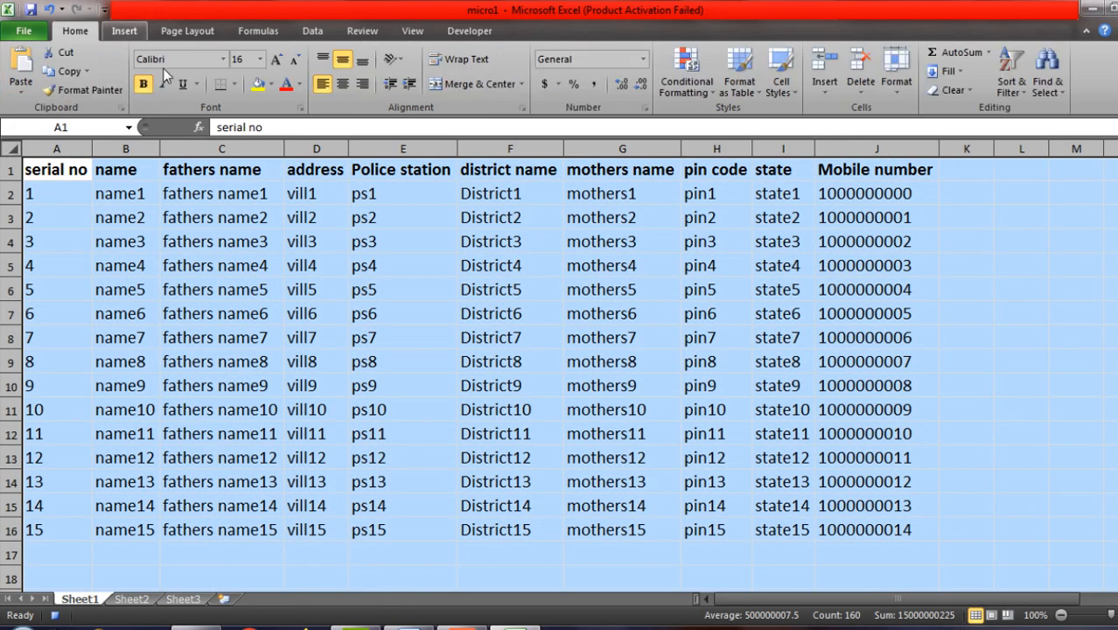
left_click(239, 61)
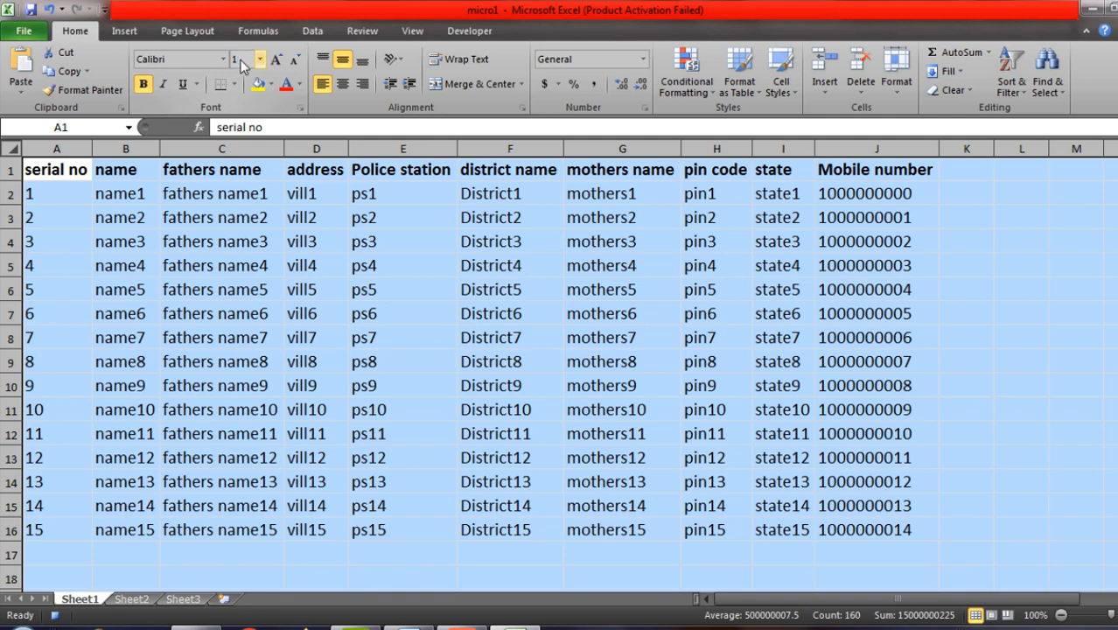
type("14")
key("Return")
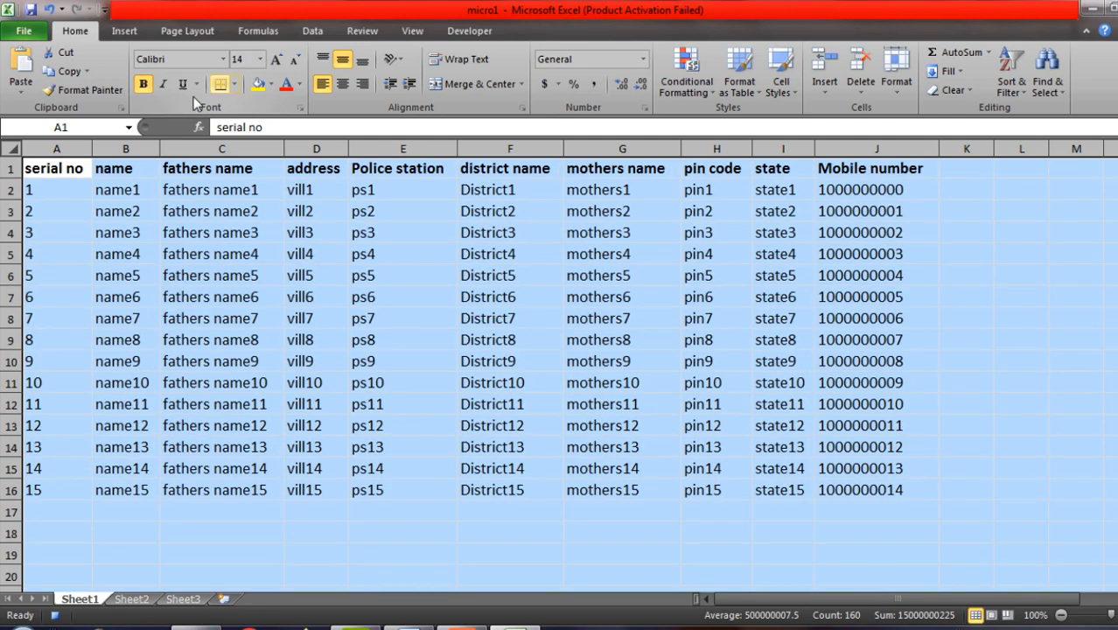
Step: Autofit the widths of columns A to J to their contents
left_click(67, 145)
left_click_drag(66, 145, 844, 124)
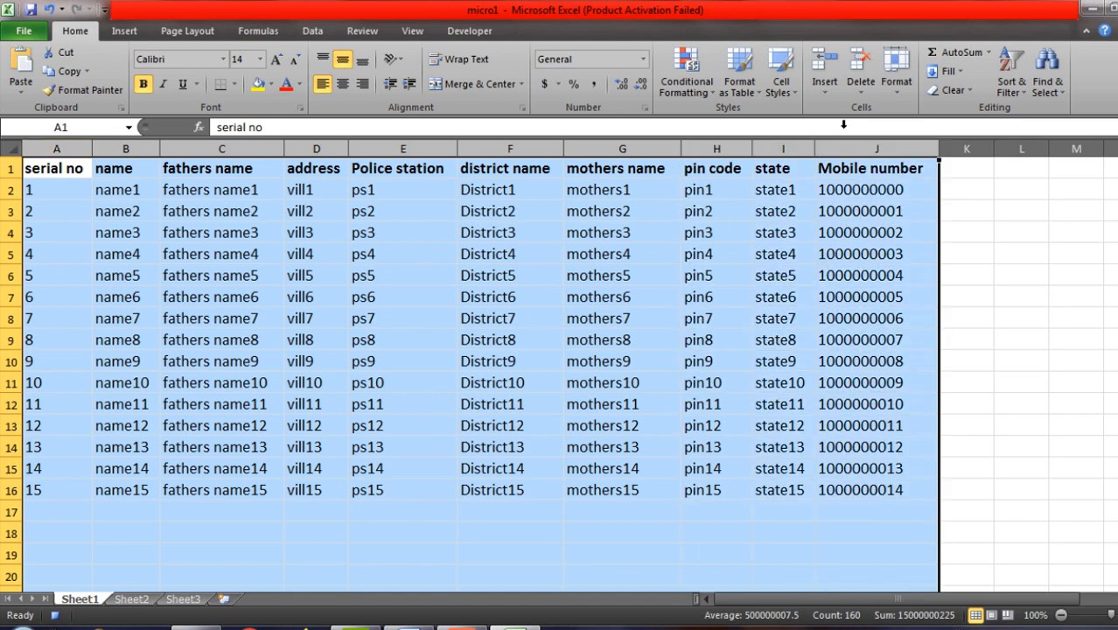
double_click(685, 149)
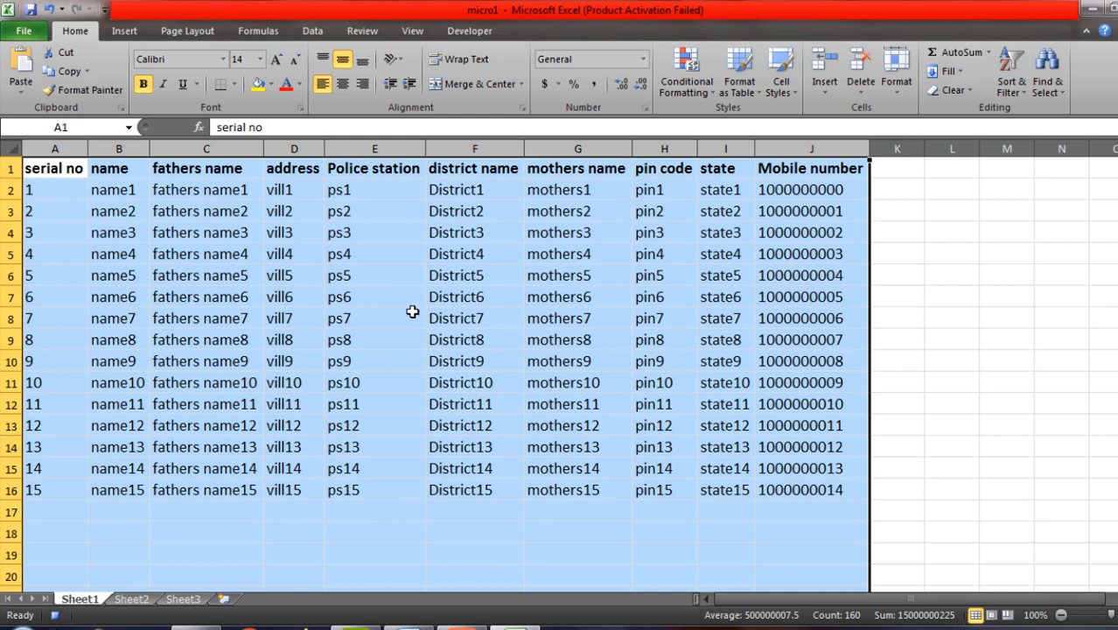
Step: Apply the Shrink to fit text control to all cells of the sheet
right_click(5, 144)
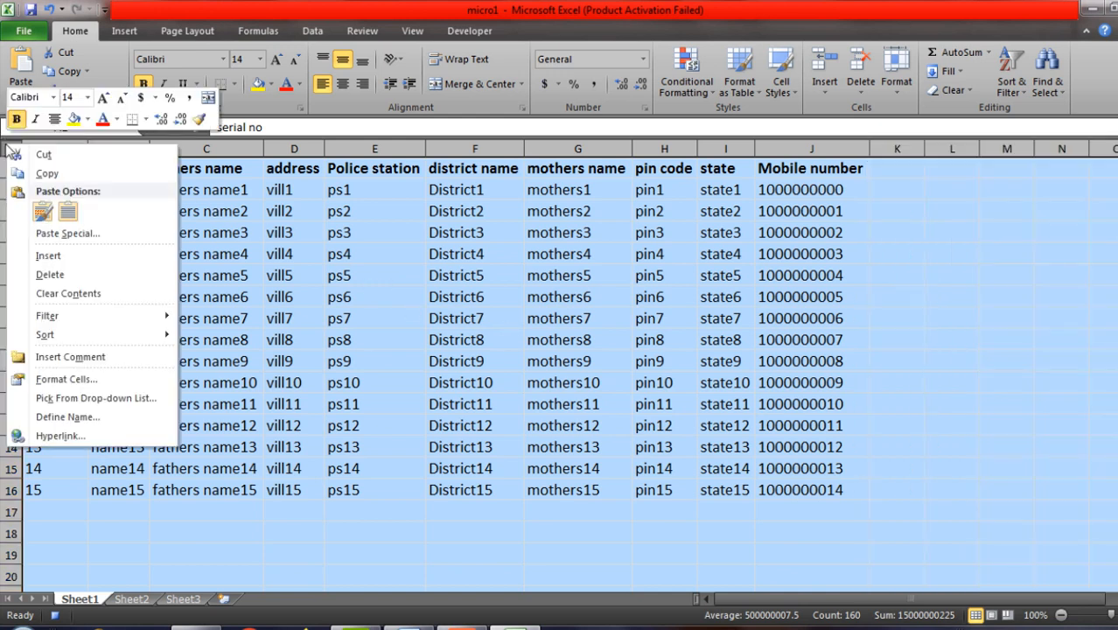
mouse_move(109, 324)
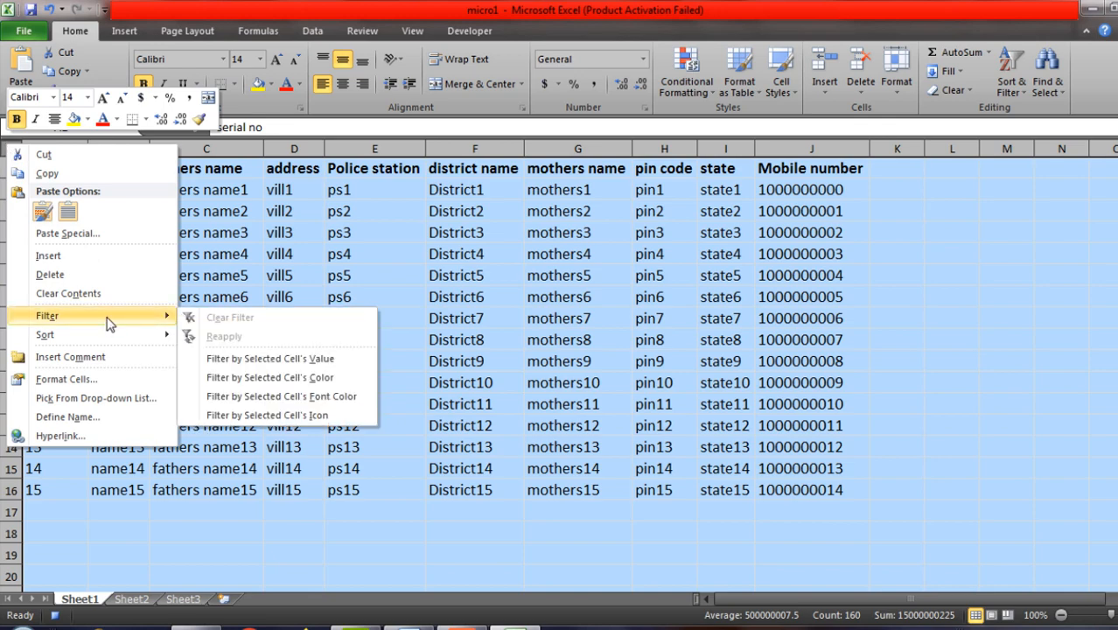
left_click(94, 379)
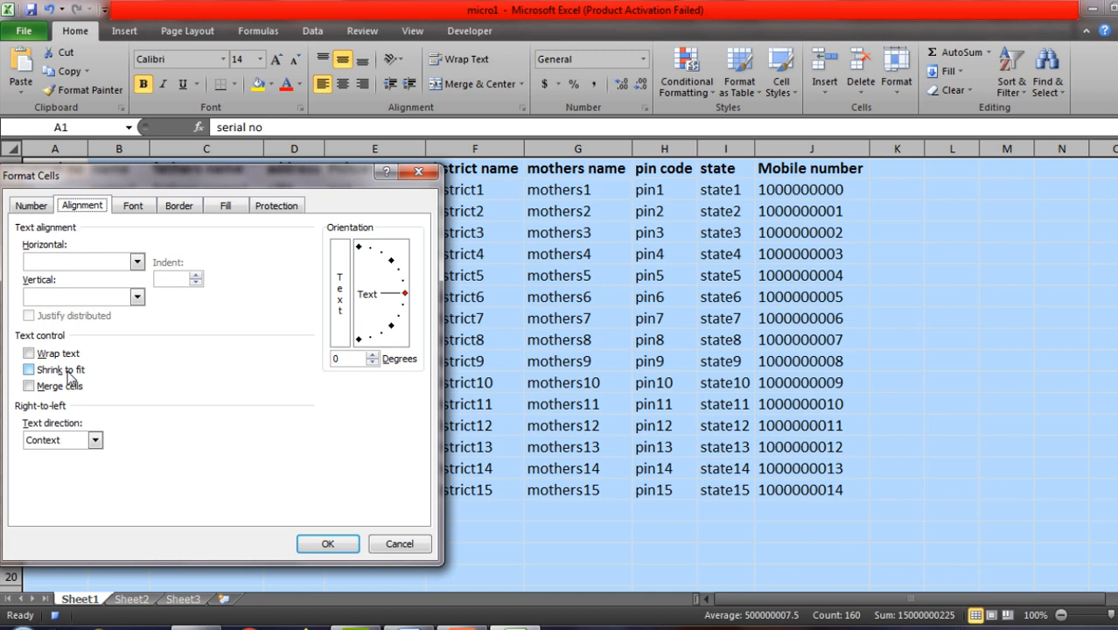
left_click(69, 374)
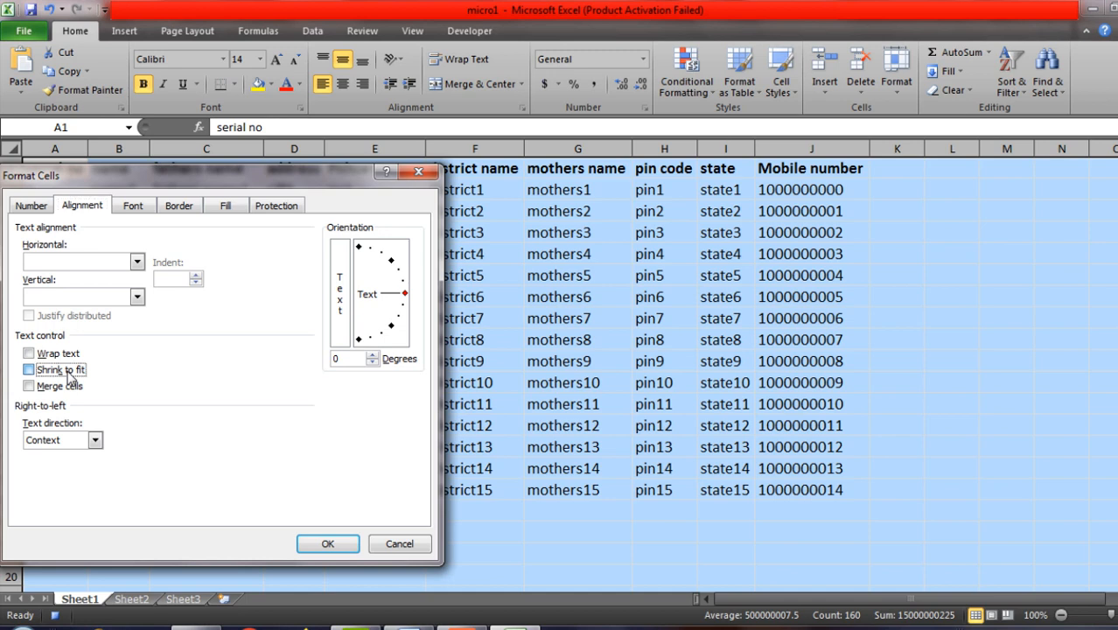
left_click(328, 545)
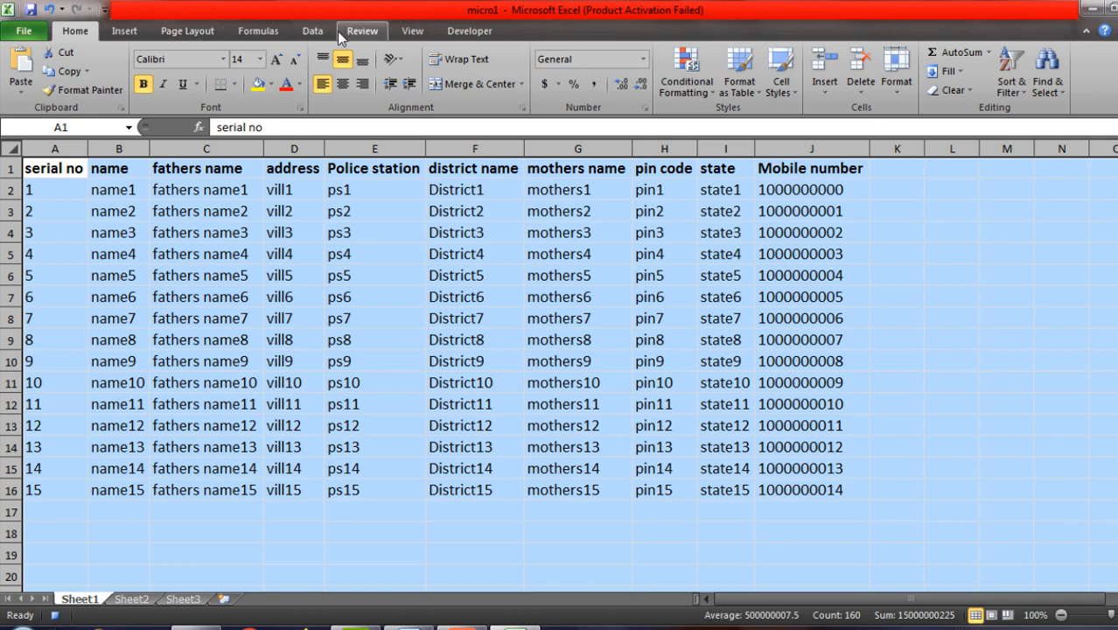
Step: Set the page orientation of the sheet to Landscape
left_click(180, 35)
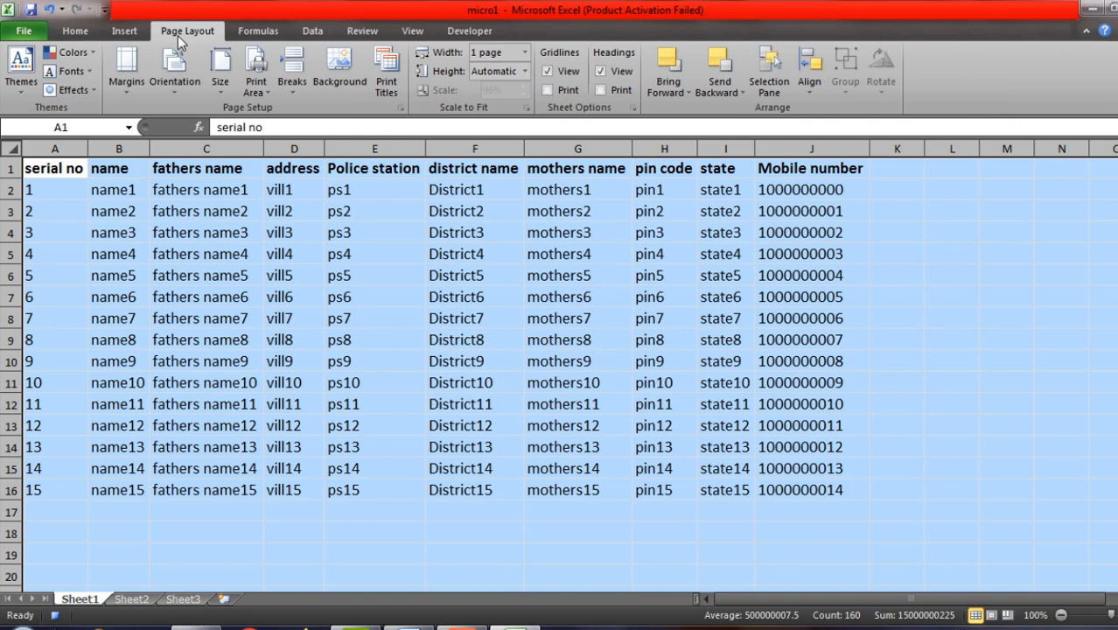
left_click(182, 86)
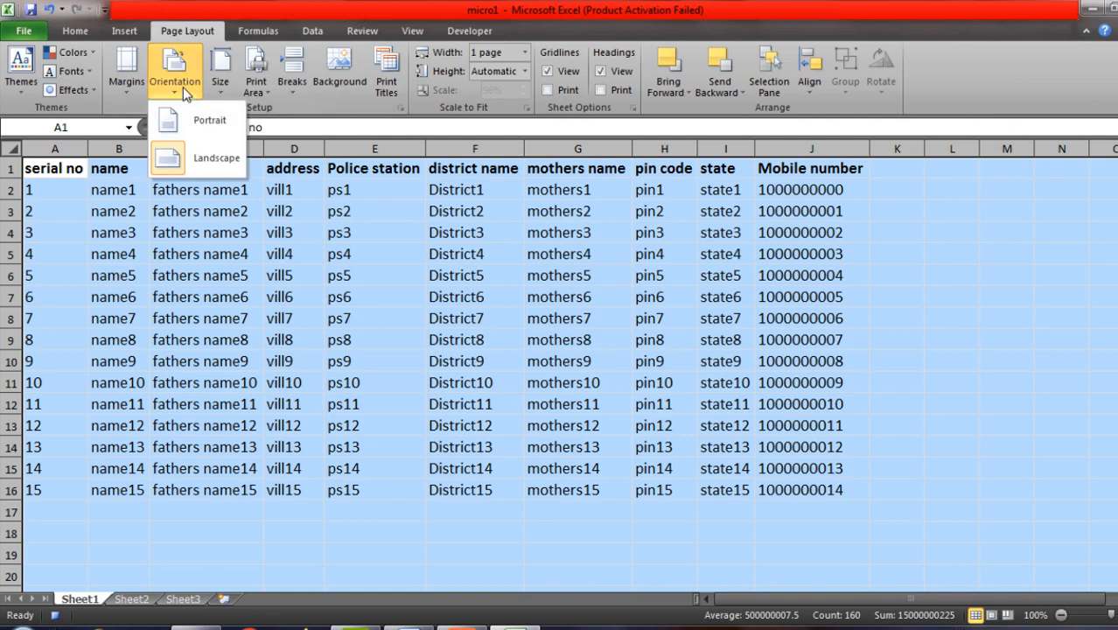
left_click(208, 165)
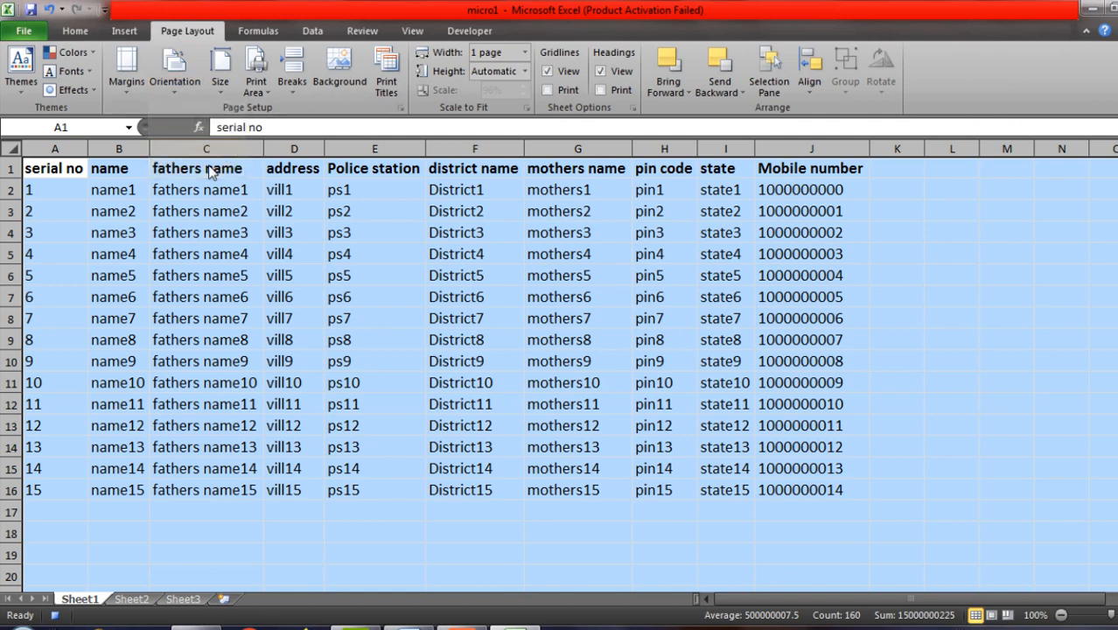
Step: Set the print scaling width to 1 page and check where the page break falls below the data
left_click(525, 54)
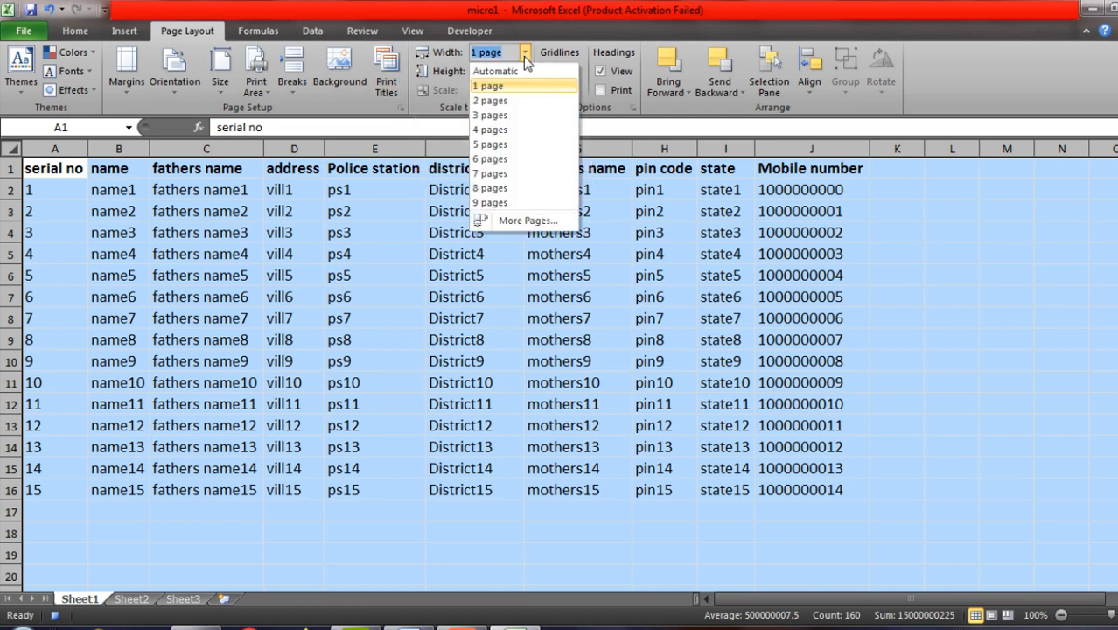
left_click(513, 72)
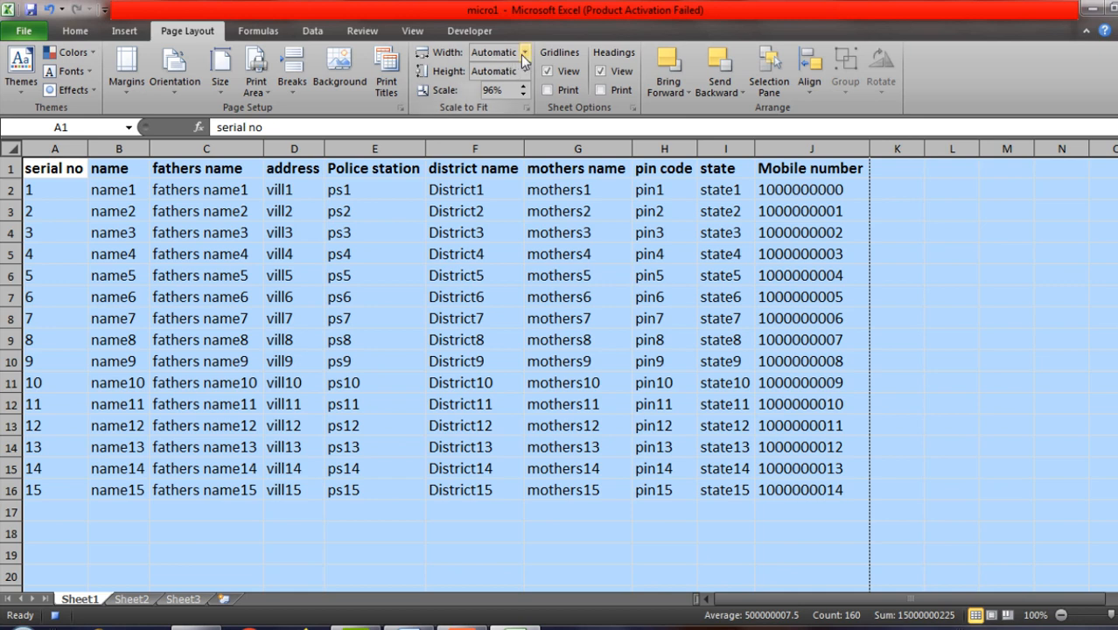
left_click(523, 54)
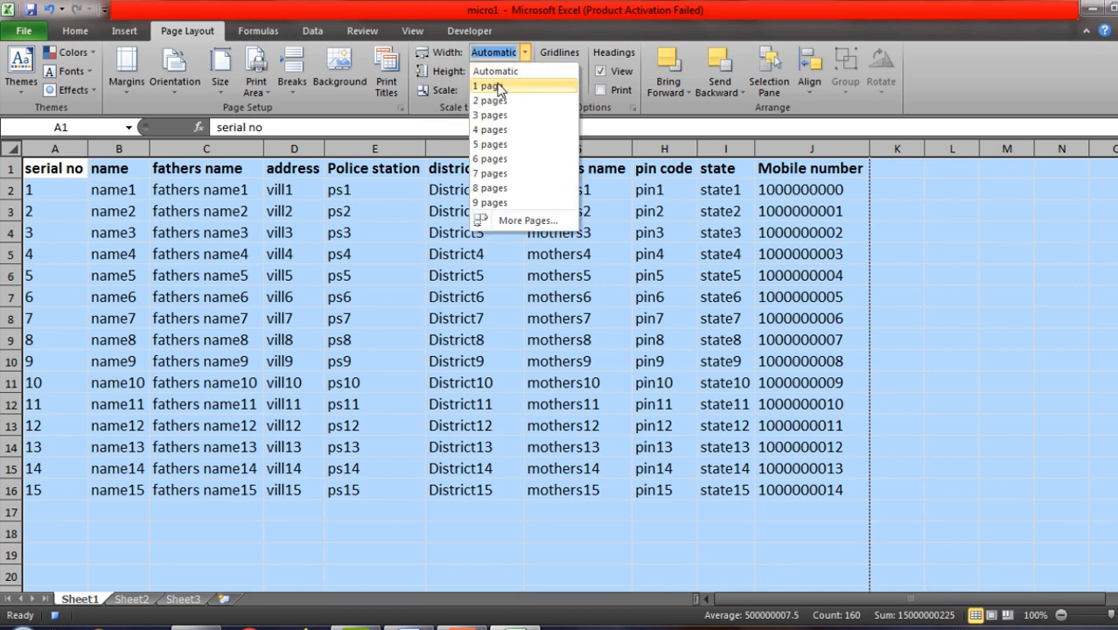
left_click(497, 85)
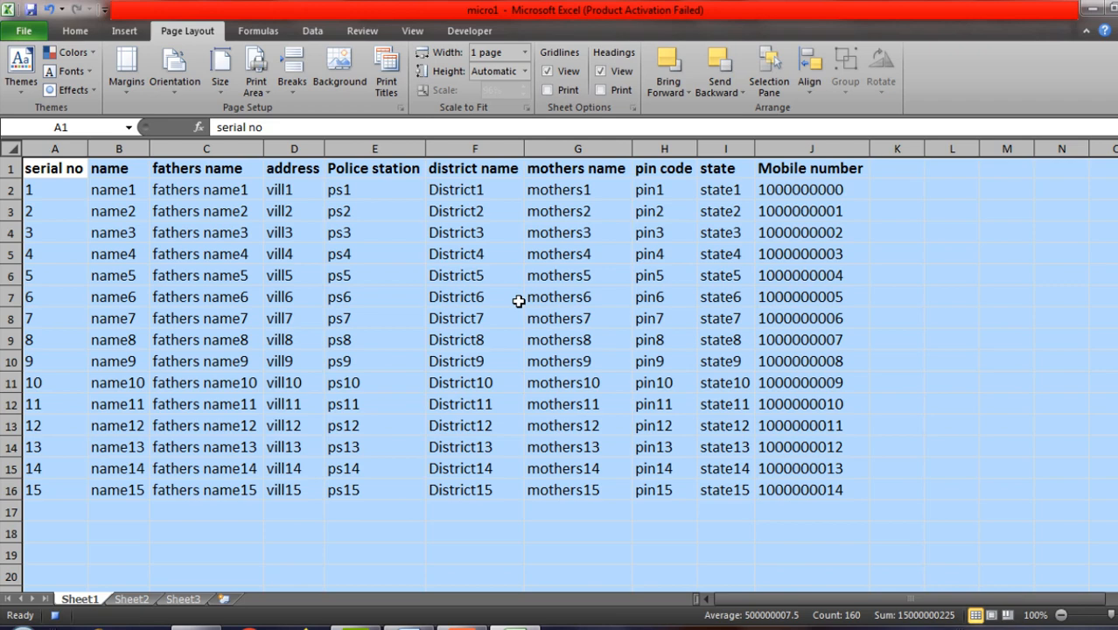
left_click(463, 432)
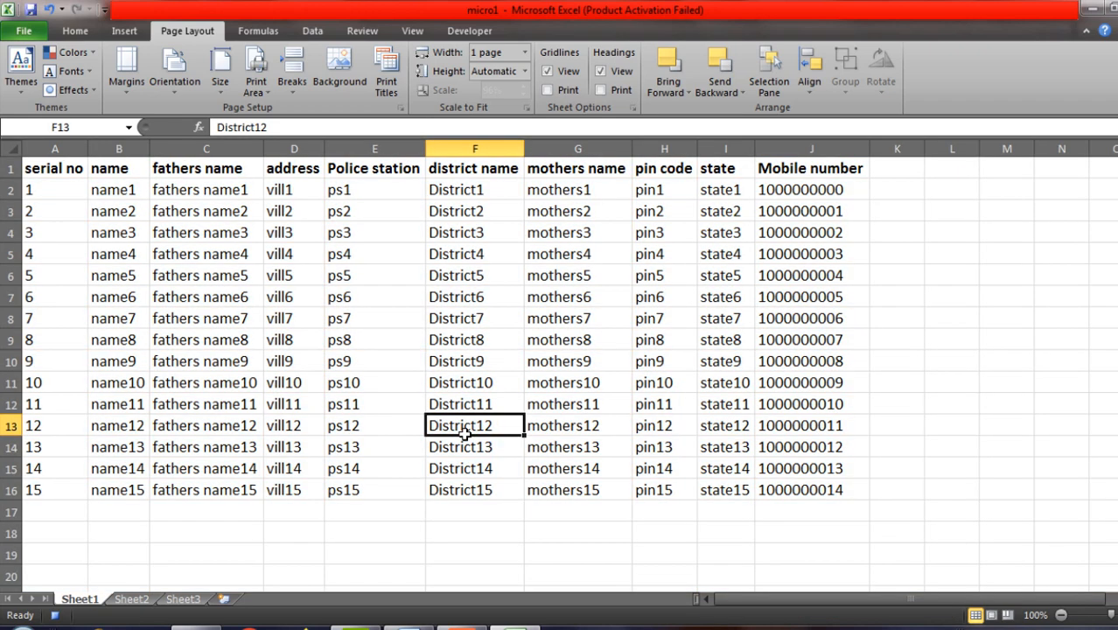
scroll(464, 432, "down", 18)
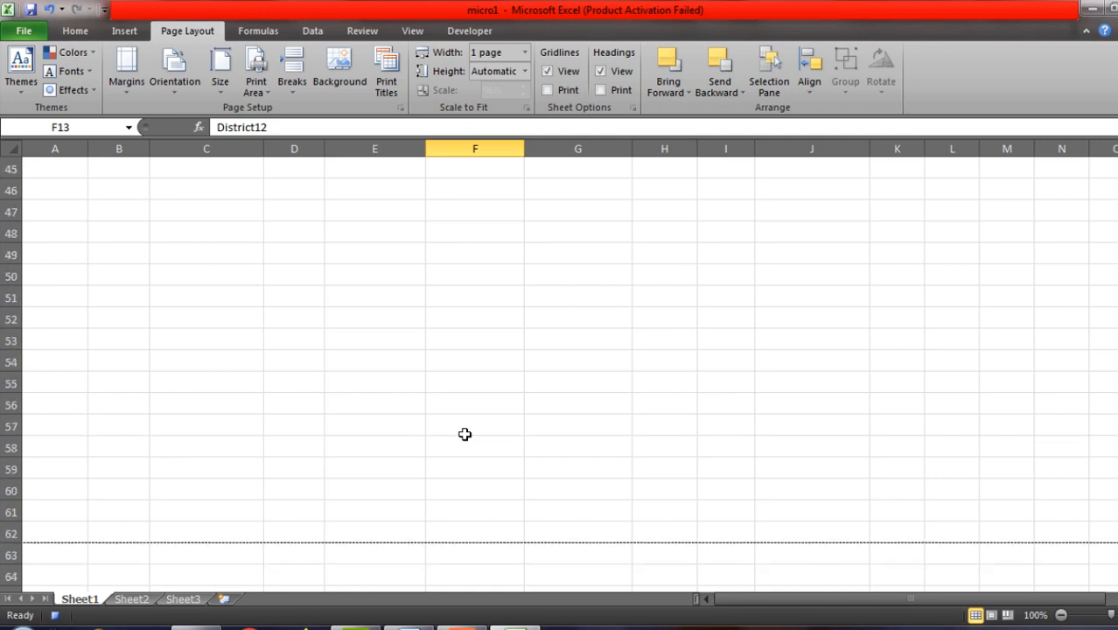
scroll(465, 434, "up", 18)
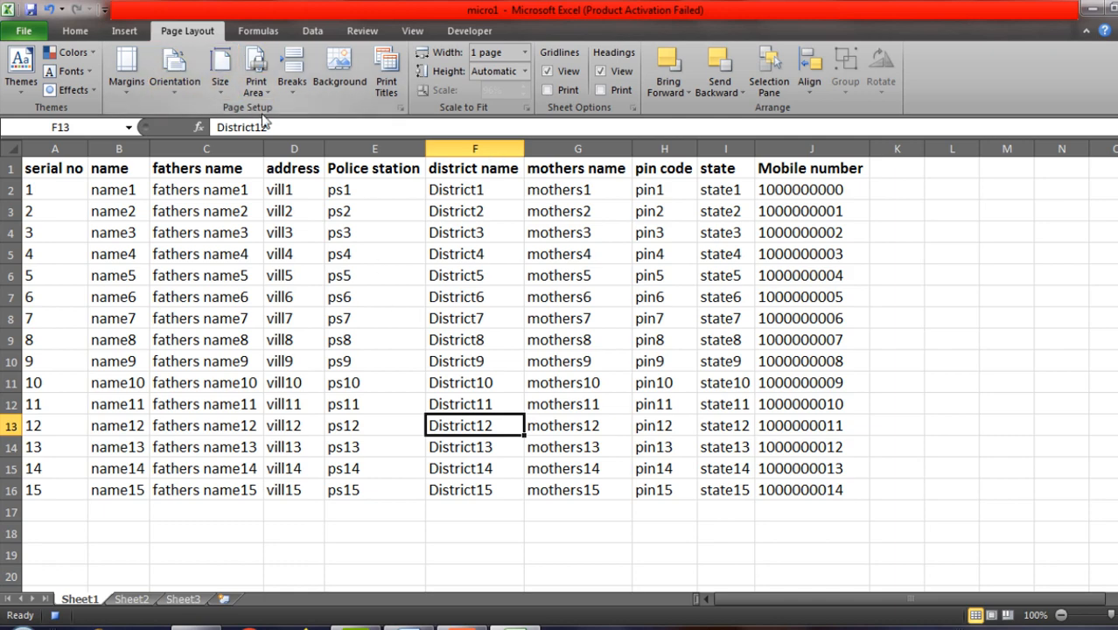
Step: Set the page margins to 0.3 top, 0.5 left, 0.3 right and 0.3 bottom
left_click(401, 108)
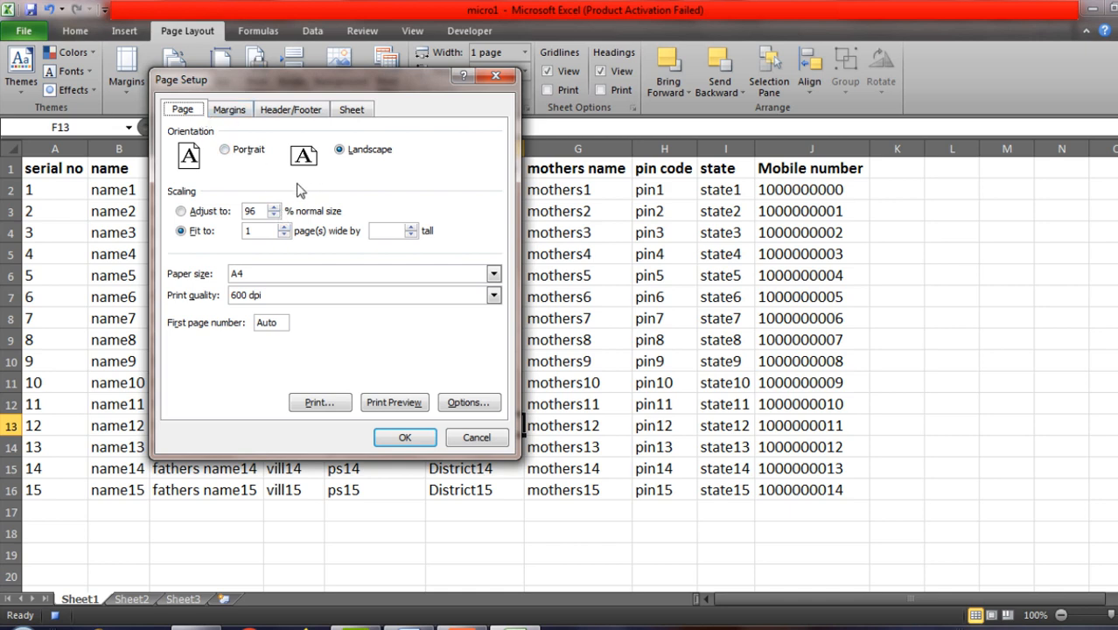
left_click(230, 110)
left_click(330, 149)
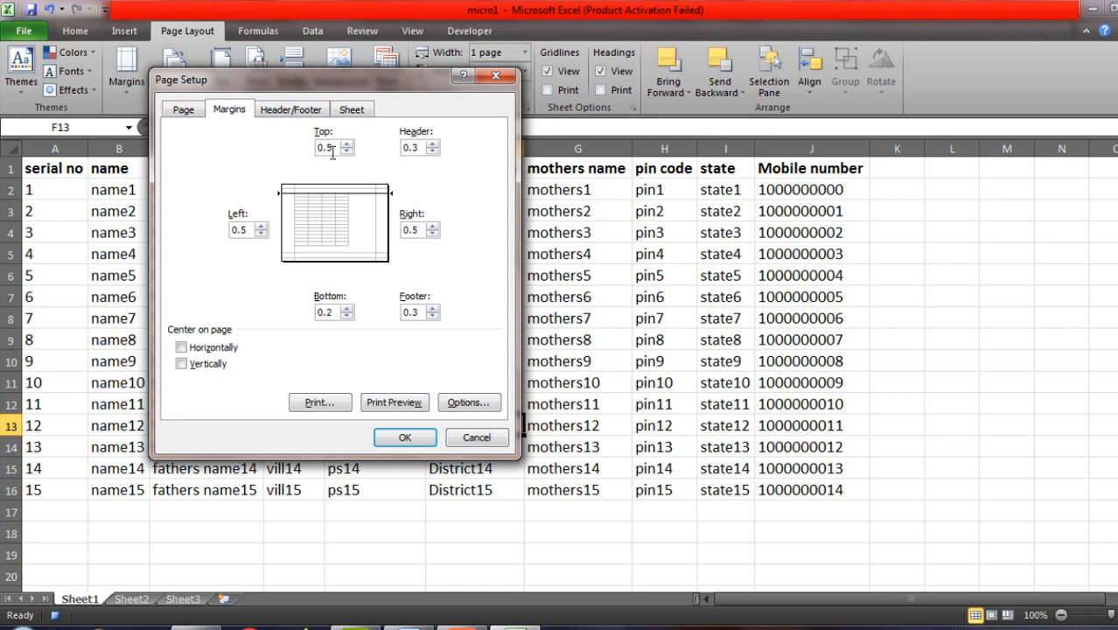
double_click(322, 149)
type("0.3")
left_click_drag(250, 231, 170, 219)
type("0.5")
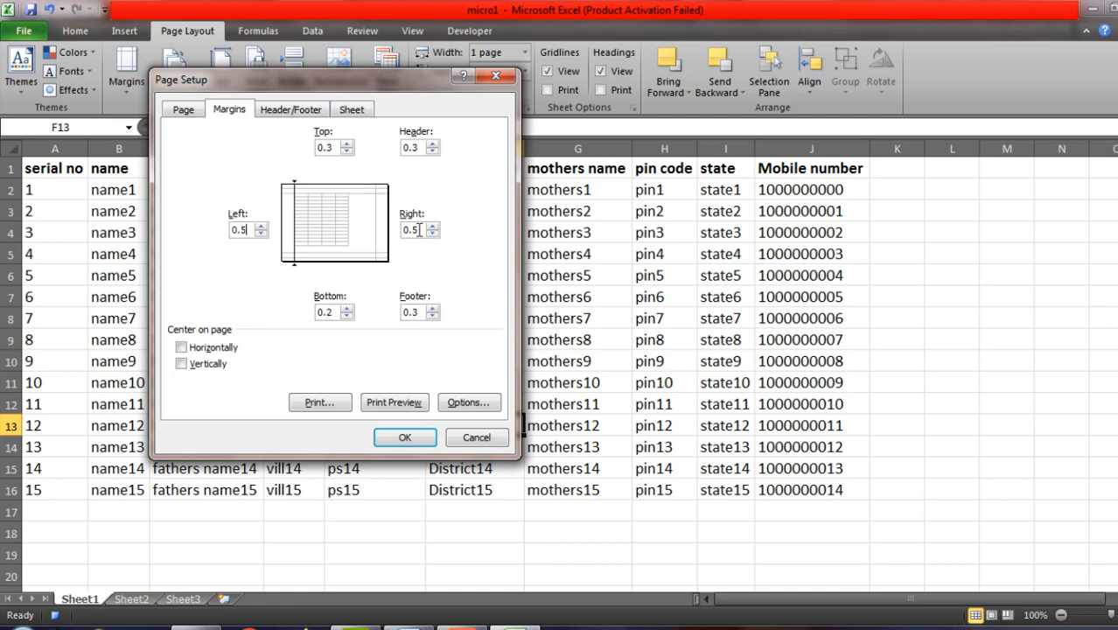
left_click_drag(419, 229, 369, 227)
type("0.3")
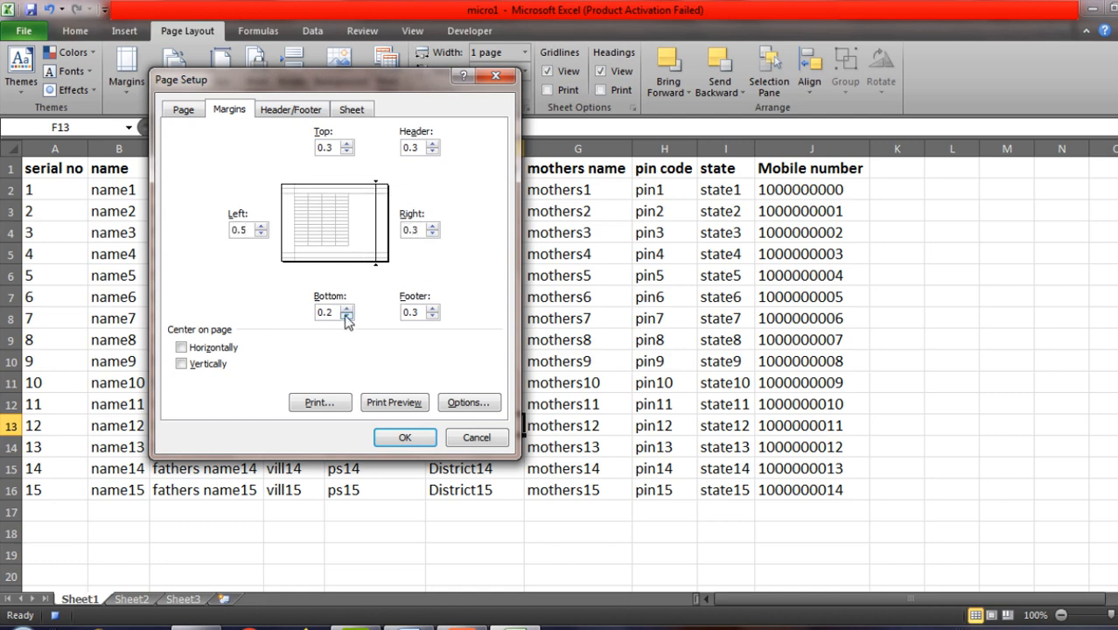
left_click_drag(336, 313, 255, 305)
type("0.3")
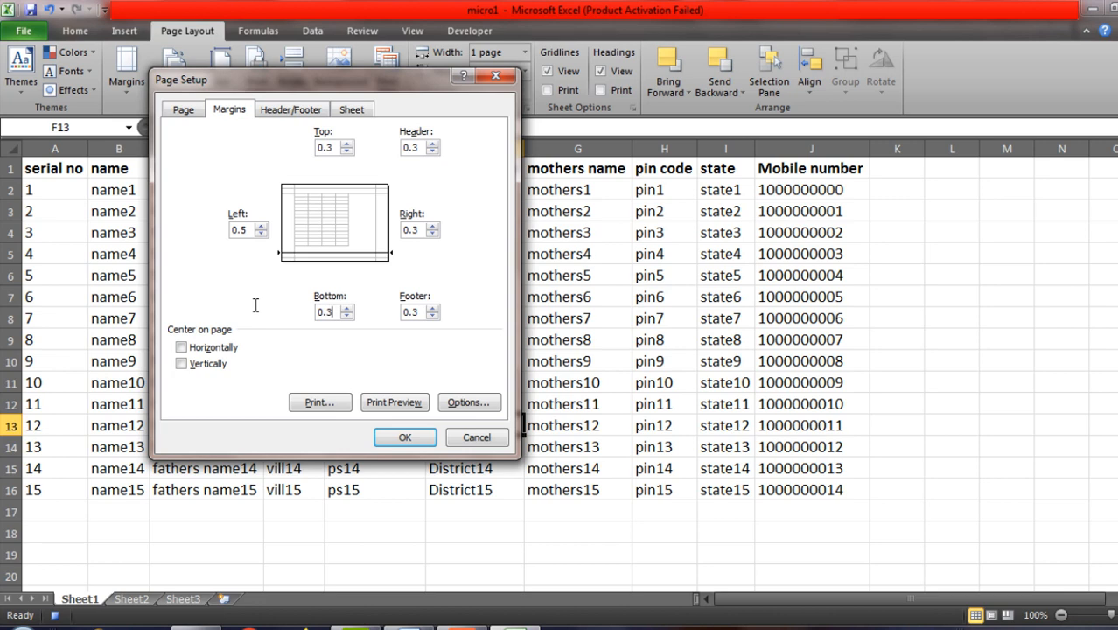
left_click(405, 437)
left_click(341, 365)
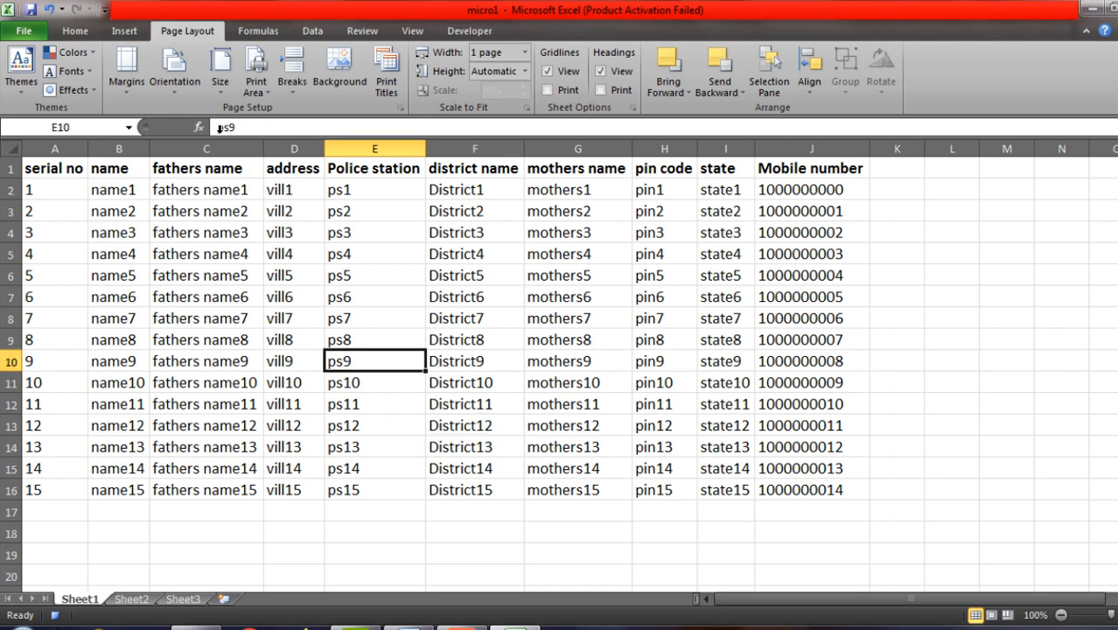
Step: Change the Police station header in cell E1 to "police"
left_click(75, 31)
left_click(317, 257)
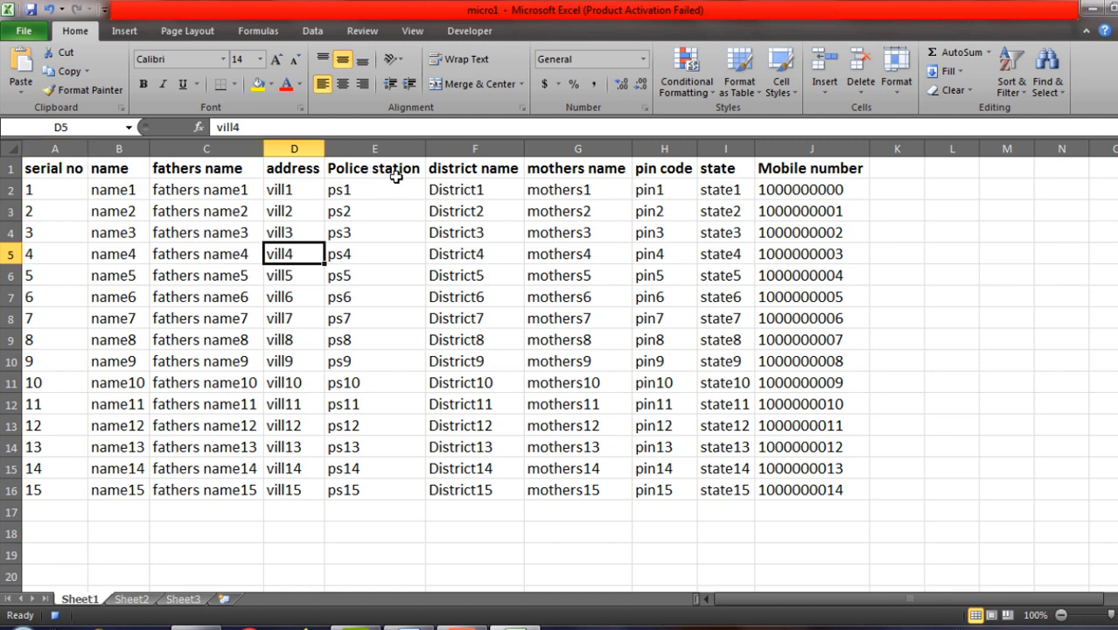
left_click(377, 172)
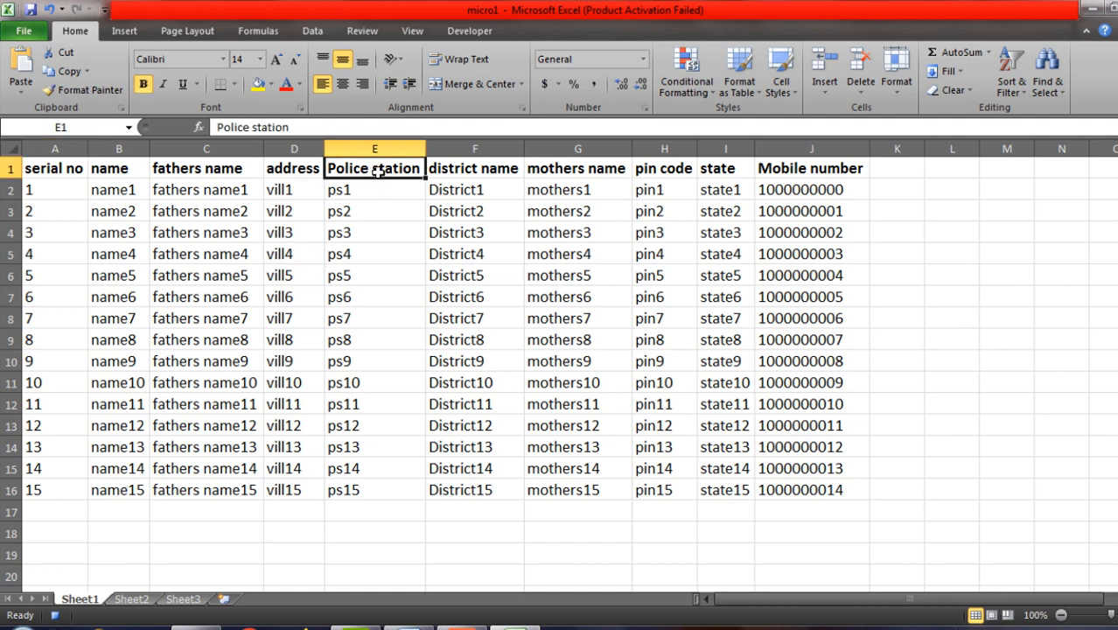
type("police")
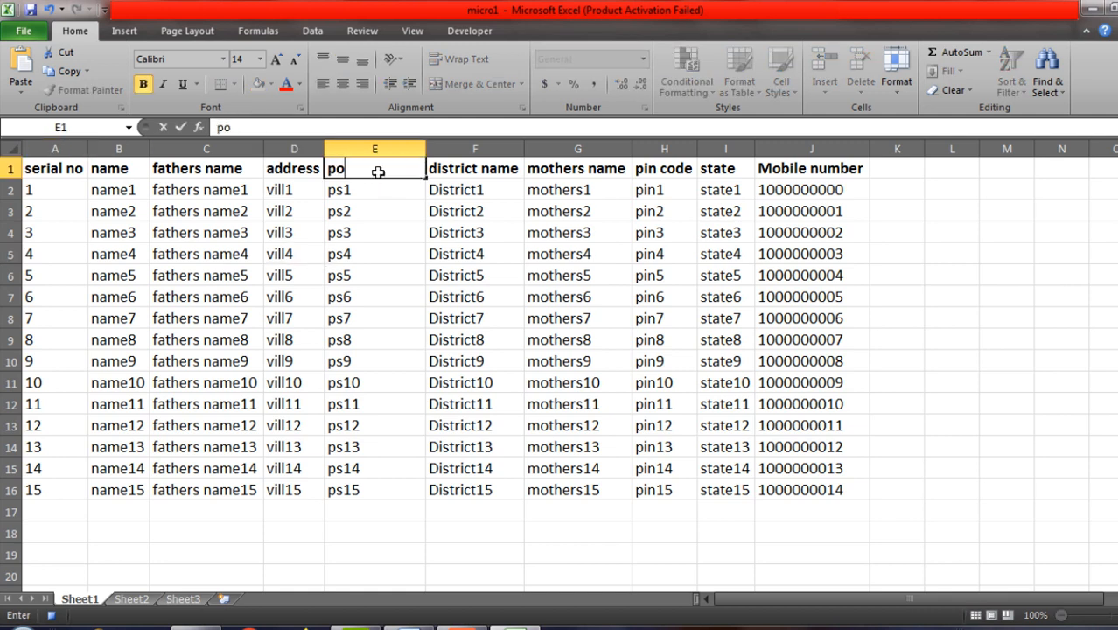
left_click(375, 207)
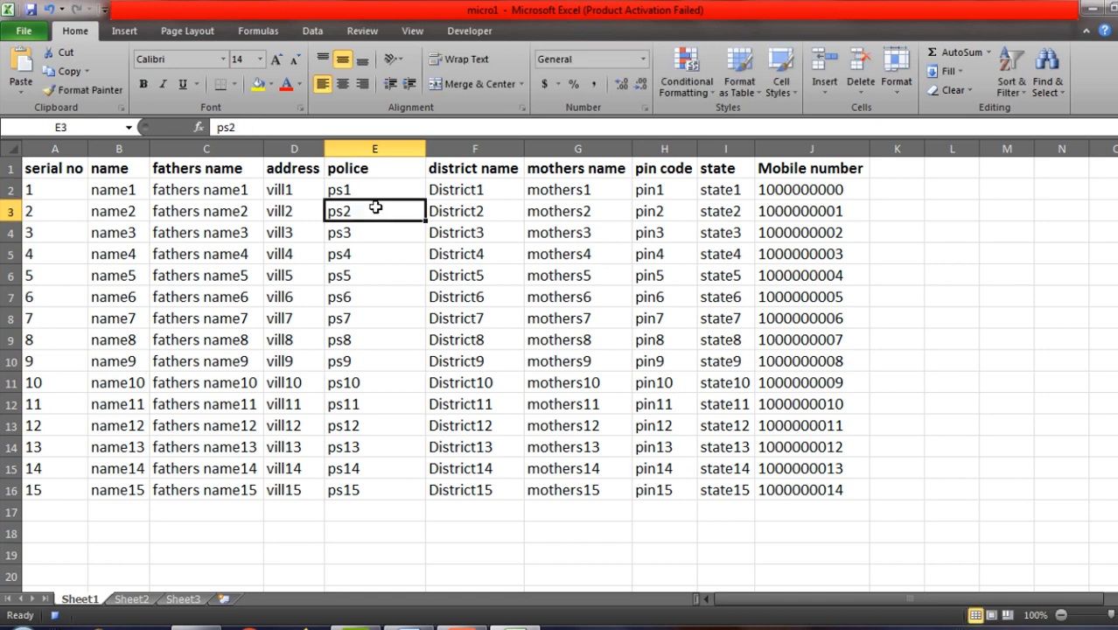
Step: Autofit the widths of columns E and F to their contents
left_click_drag(398, 148, 438, 149)
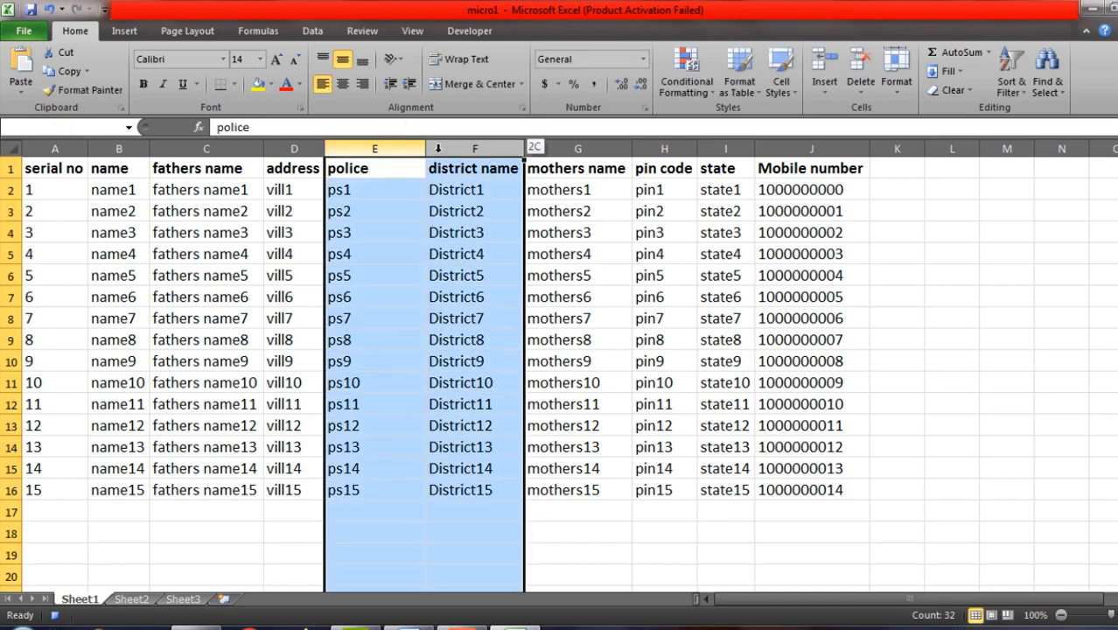
double_click(425, 150)
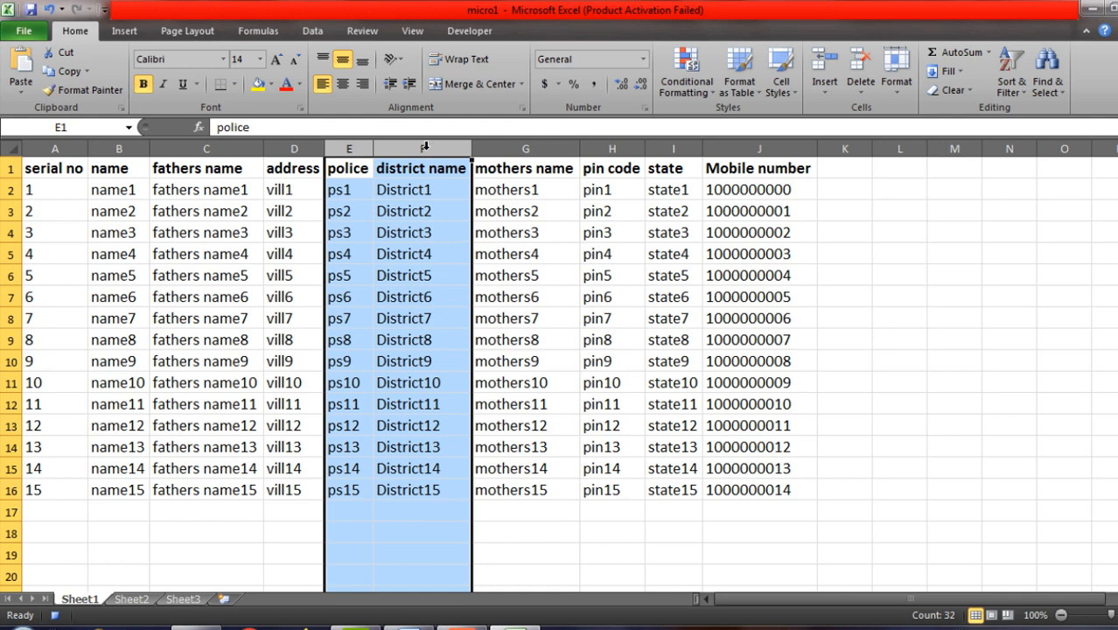
left_click(417, 194)
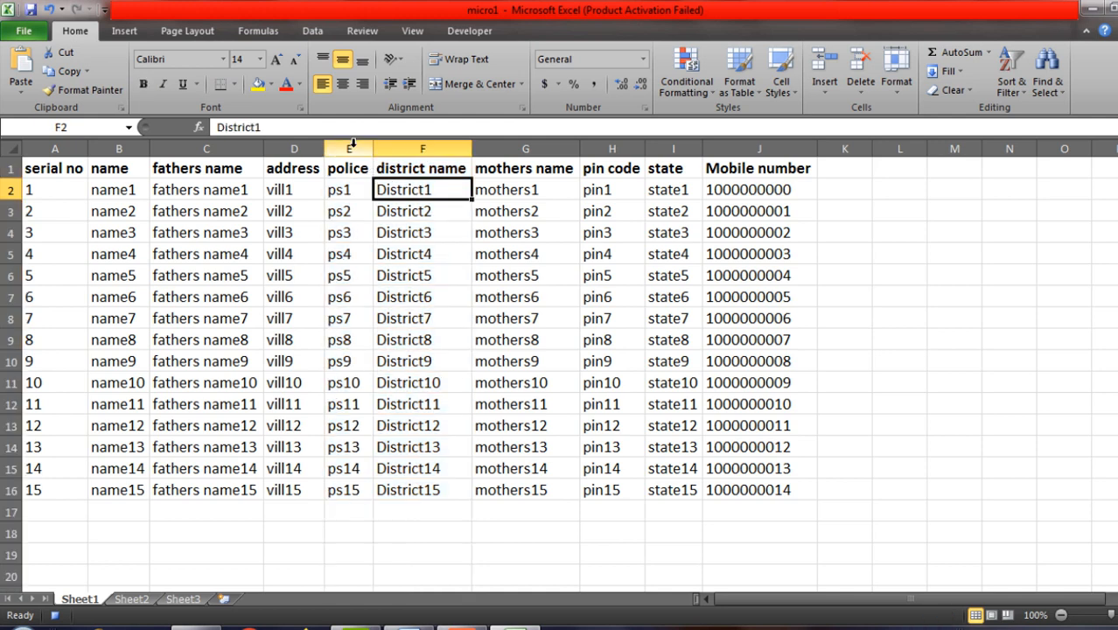
Step: Stop recording the macro
left_click(638, 282)
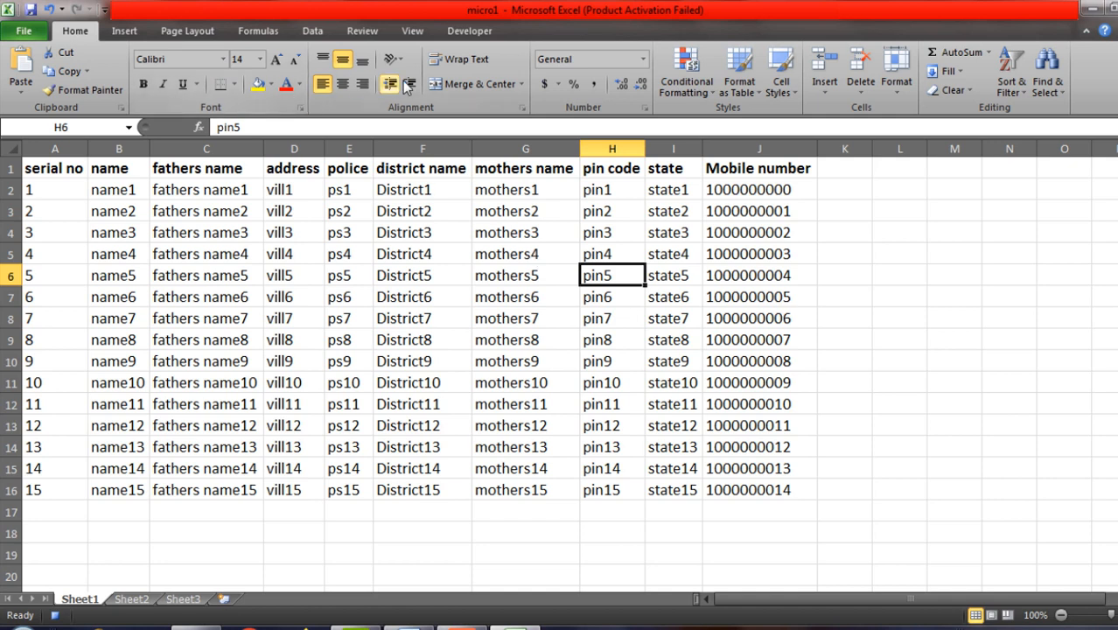
left_click(412, 30)
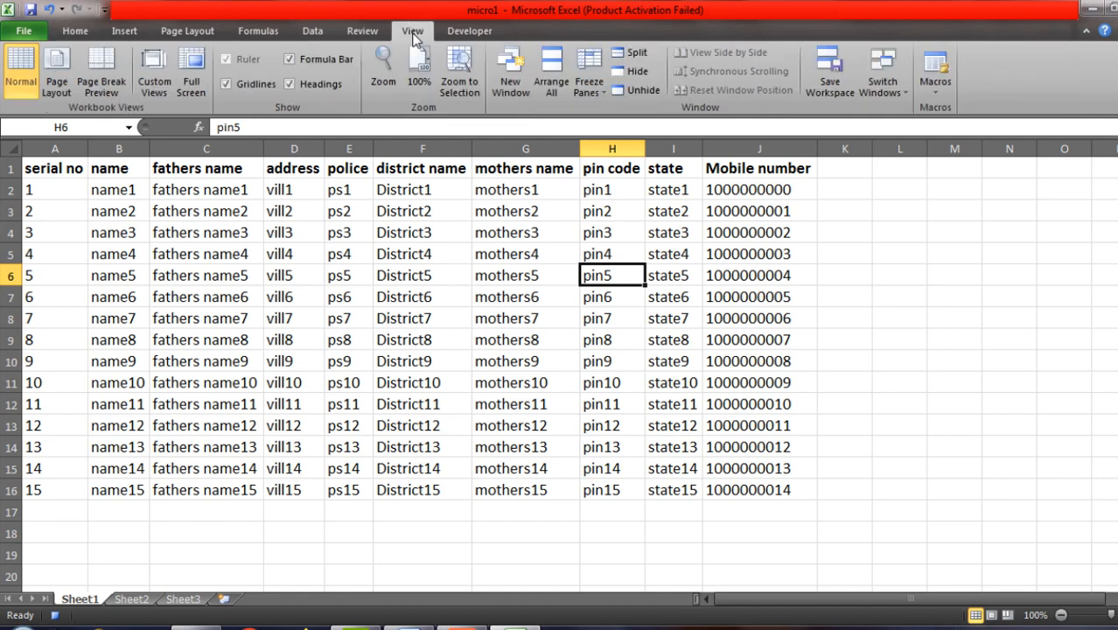
left_click(938, 92)
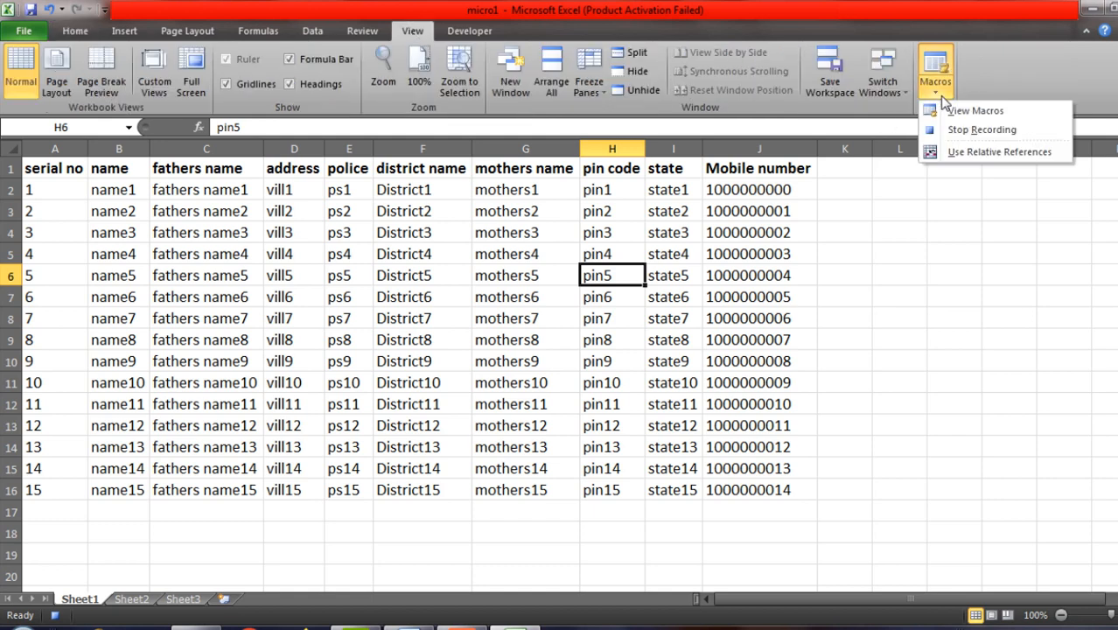
left_click(969, 132)
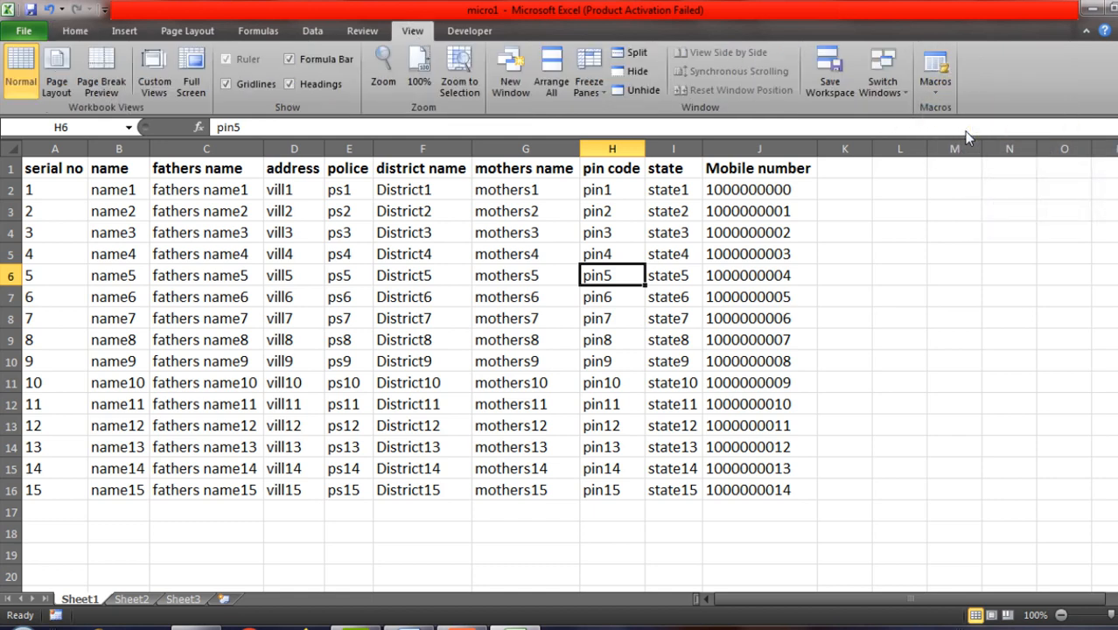
left_click(712, 231)
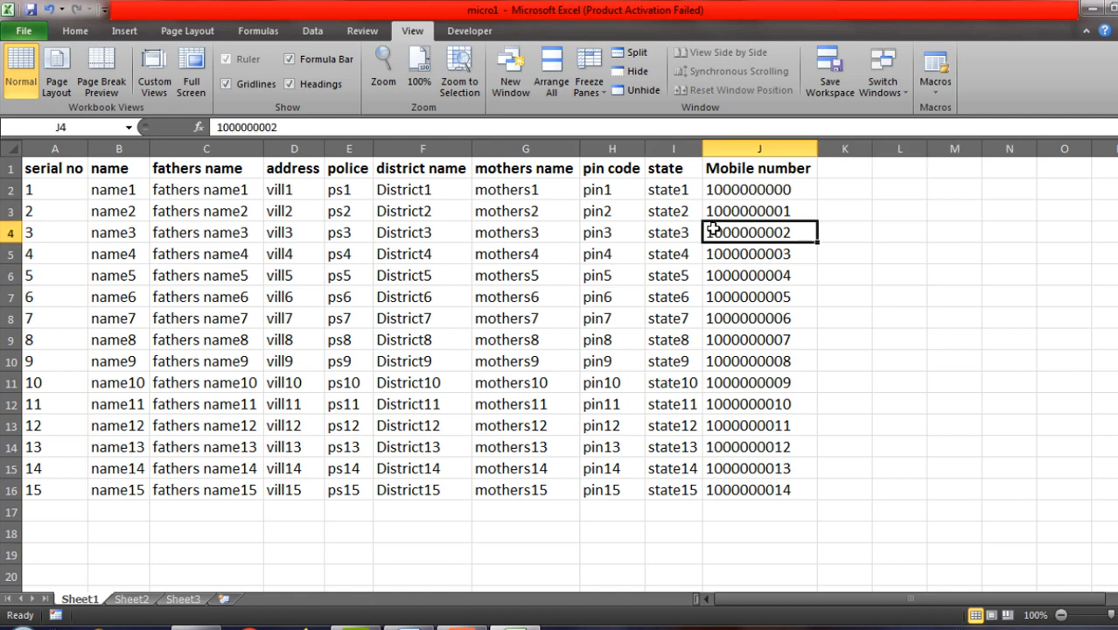
Step: Check the list of macros for the recorded PERSONAL.XLSB!task macro and close the list without running it
left_click(937, 92)
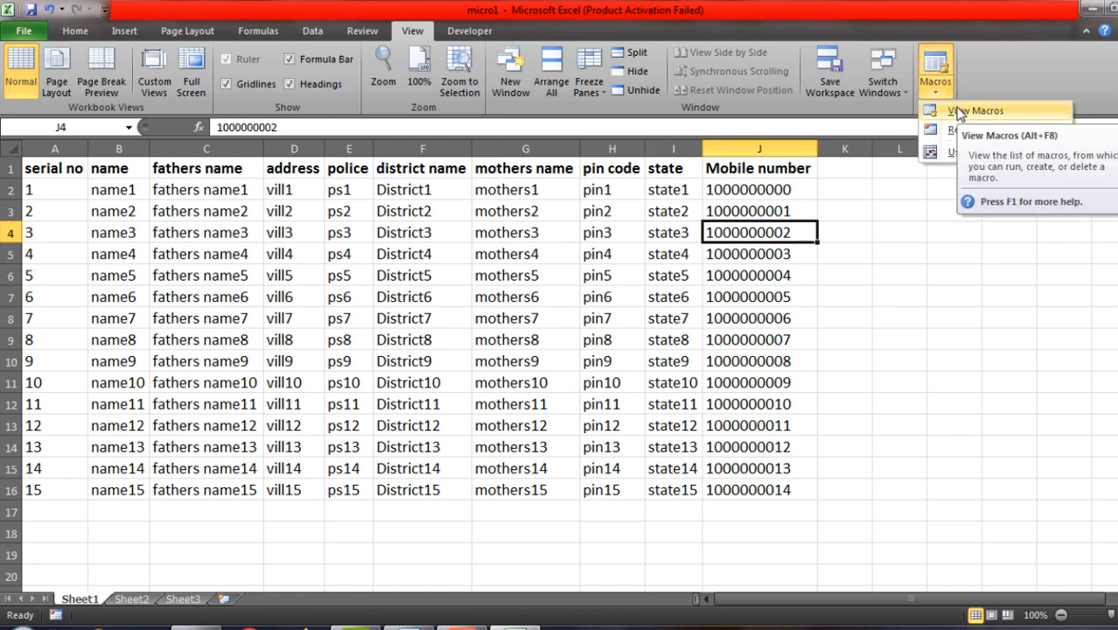
left_click(973, 111)
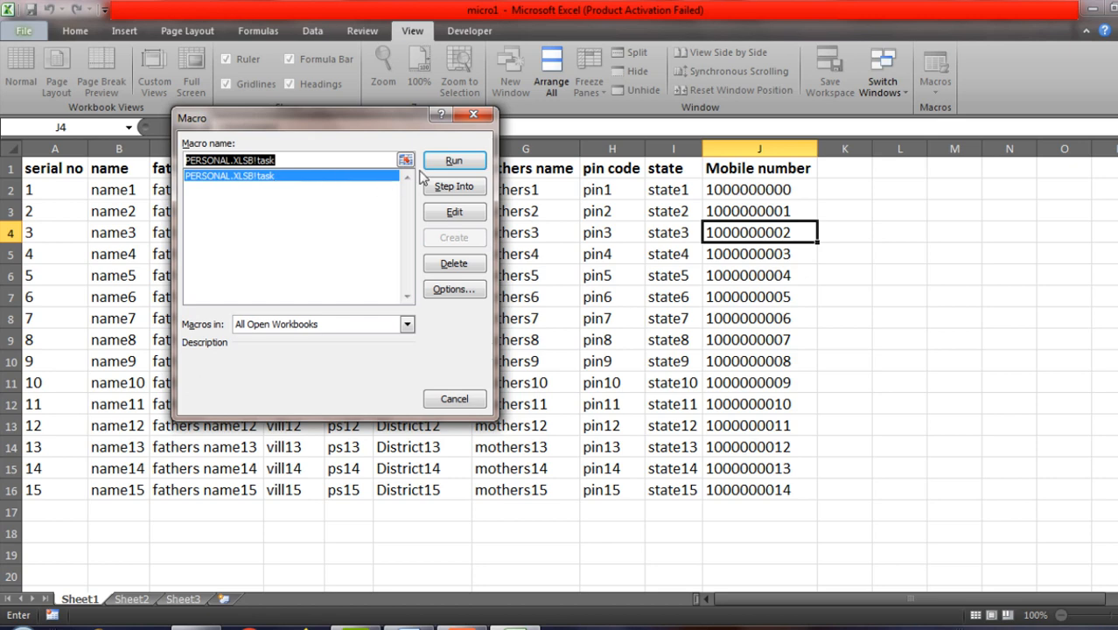
left_click(473, 118)
left_click(394, 267)
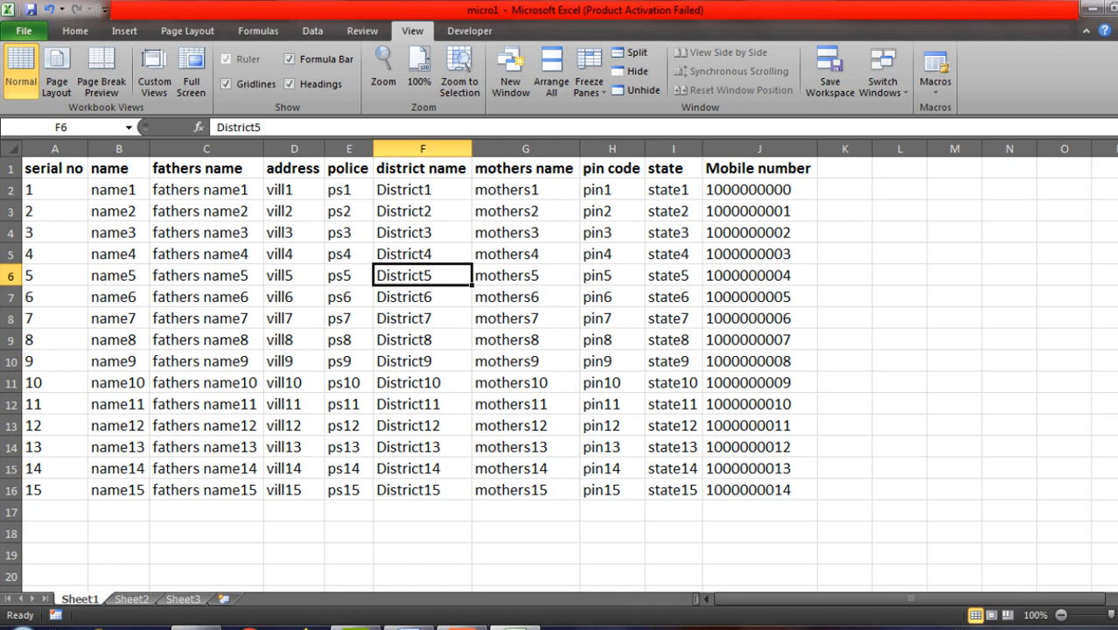
Step: Close micro1, saving the changes to the Personal Macro Workbook, and open the micro2 workbook from the micro folder
left_click(1115, 8)
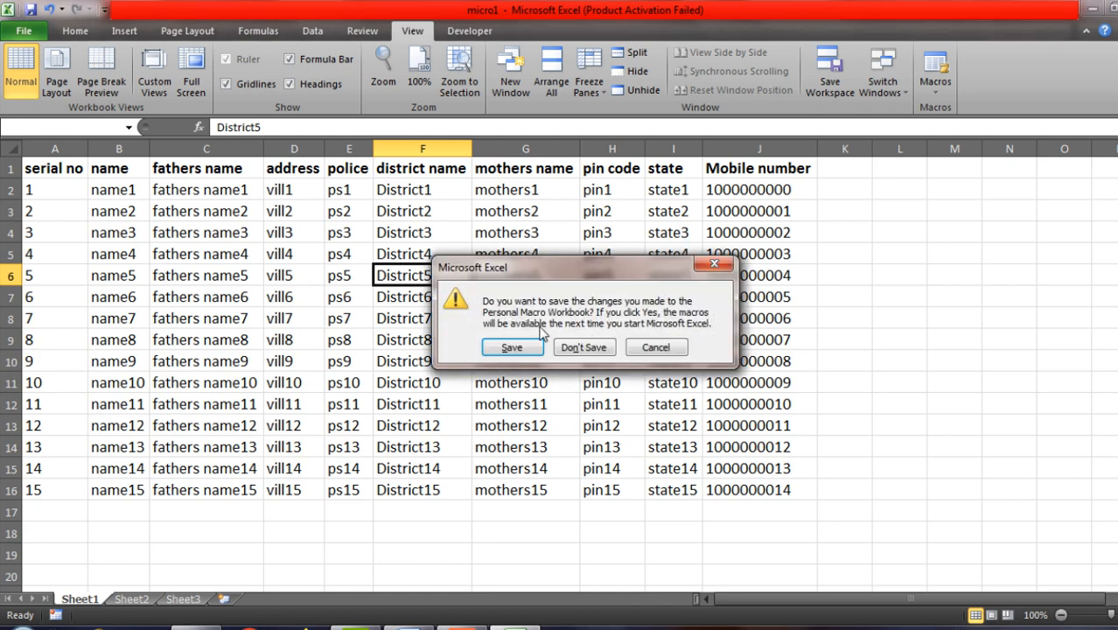
left_click(513, 348)
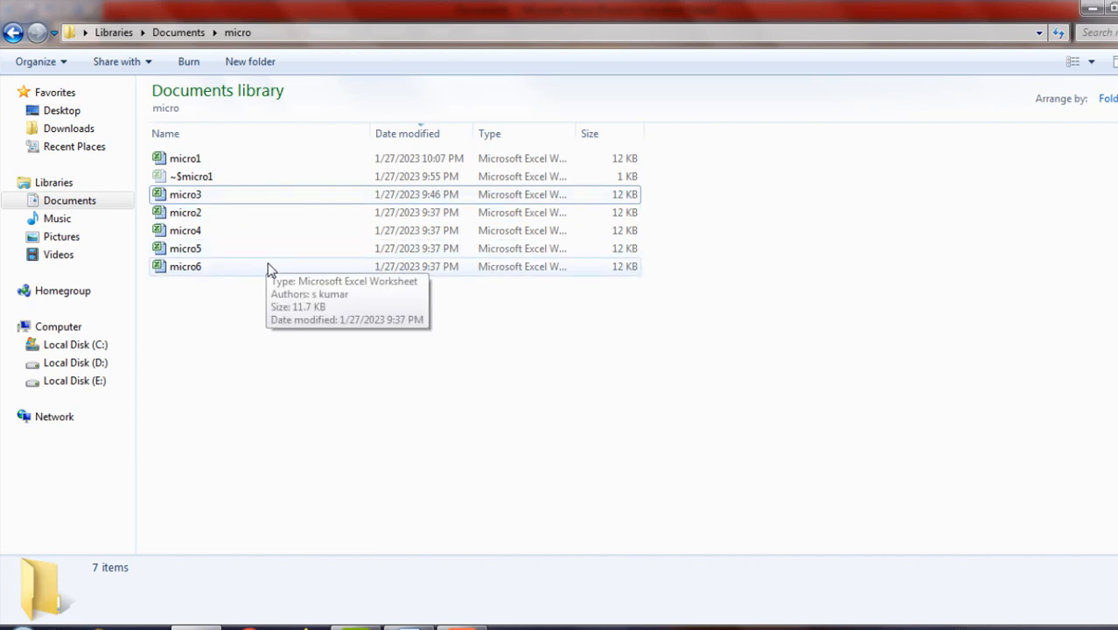
double_click(210, 217)
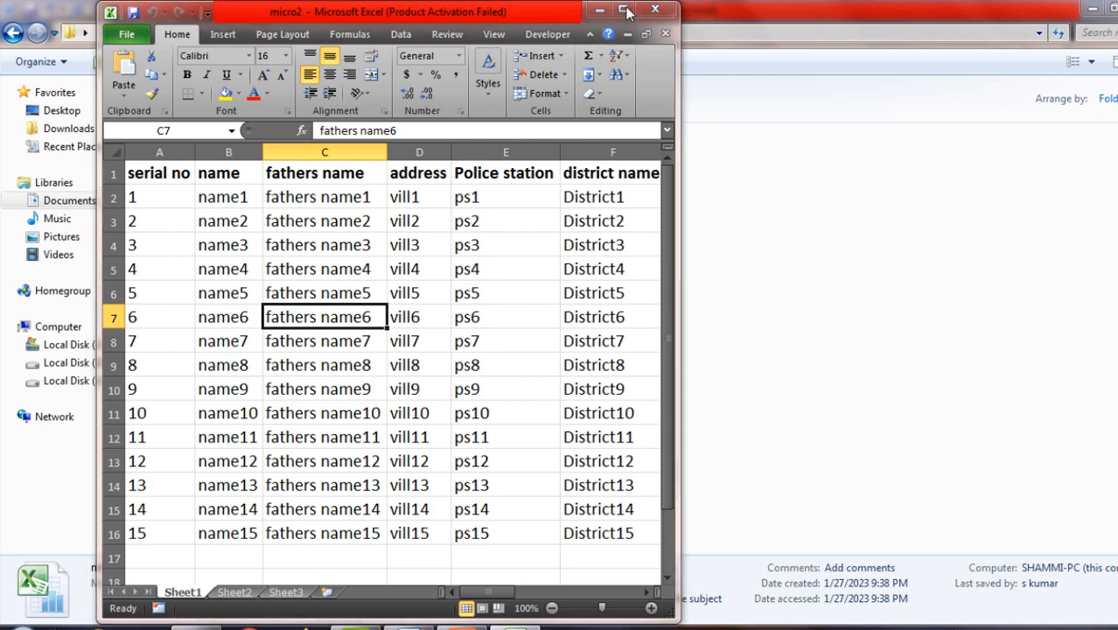
left_click(580, 130)
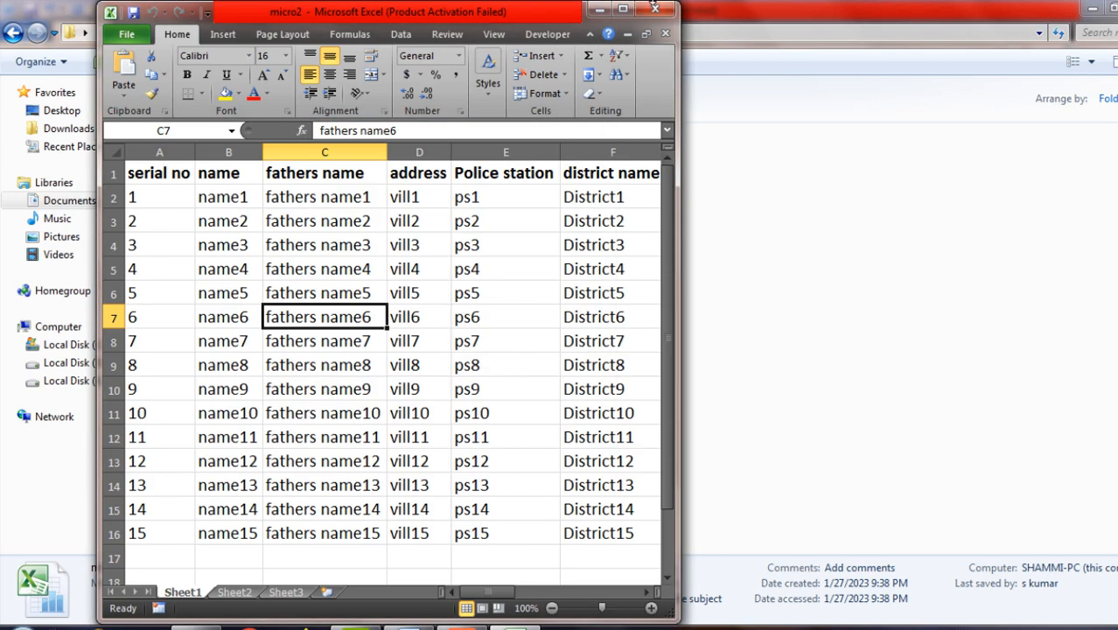
Step: Maximize the micro2 workbook and examine its header row, data columns and text formatting on Sheet1
left_click(622, 8)
left_click(531, 293)
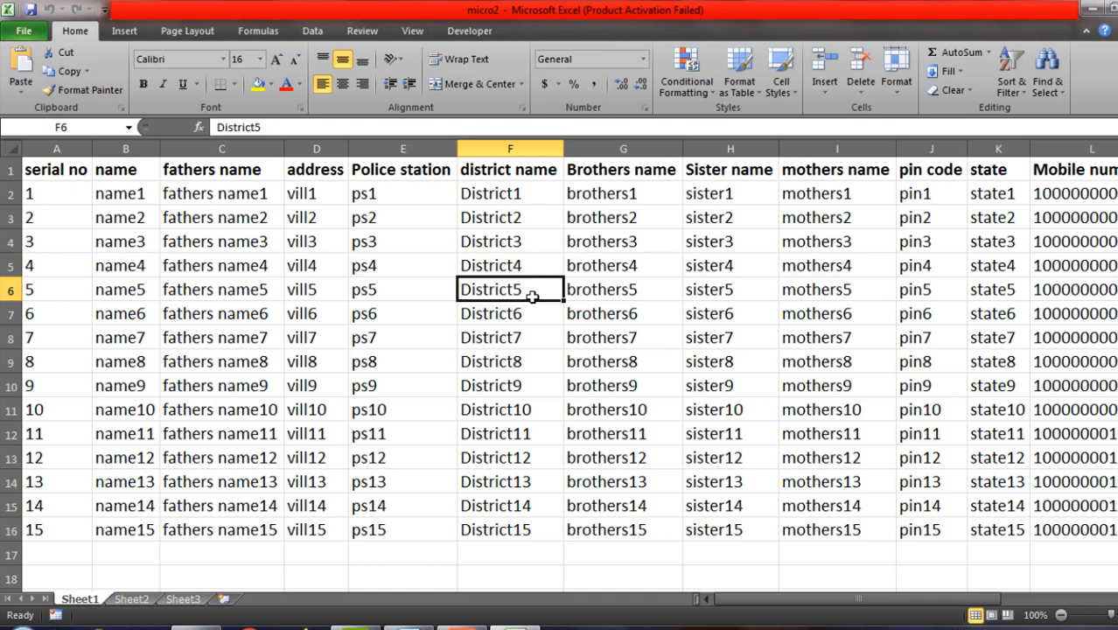
left_click(449, 331)
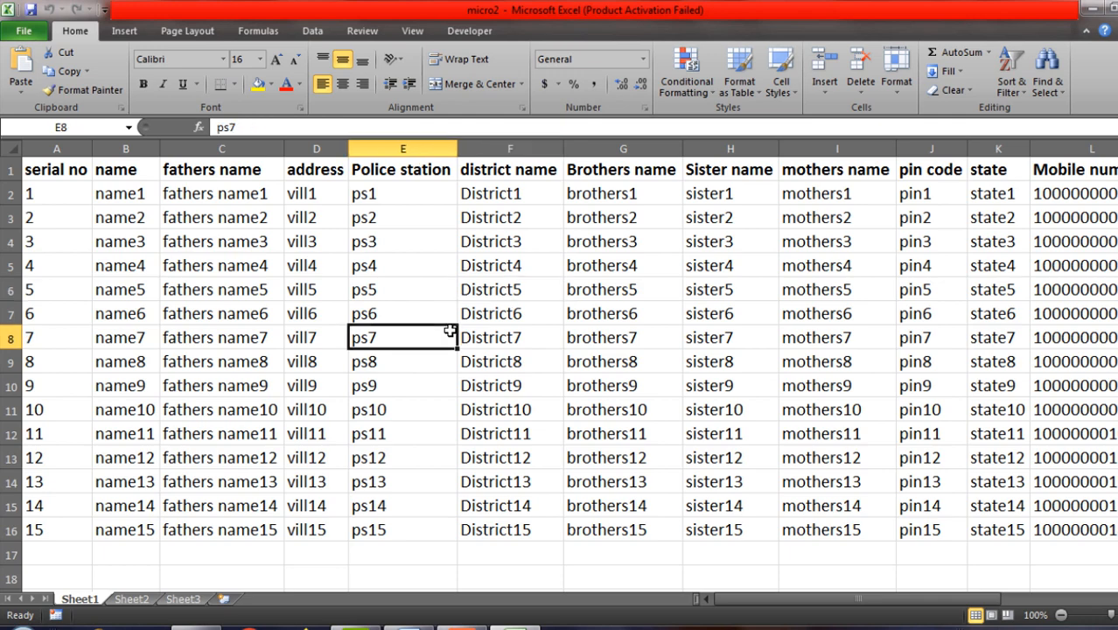
left_click(7, 169)
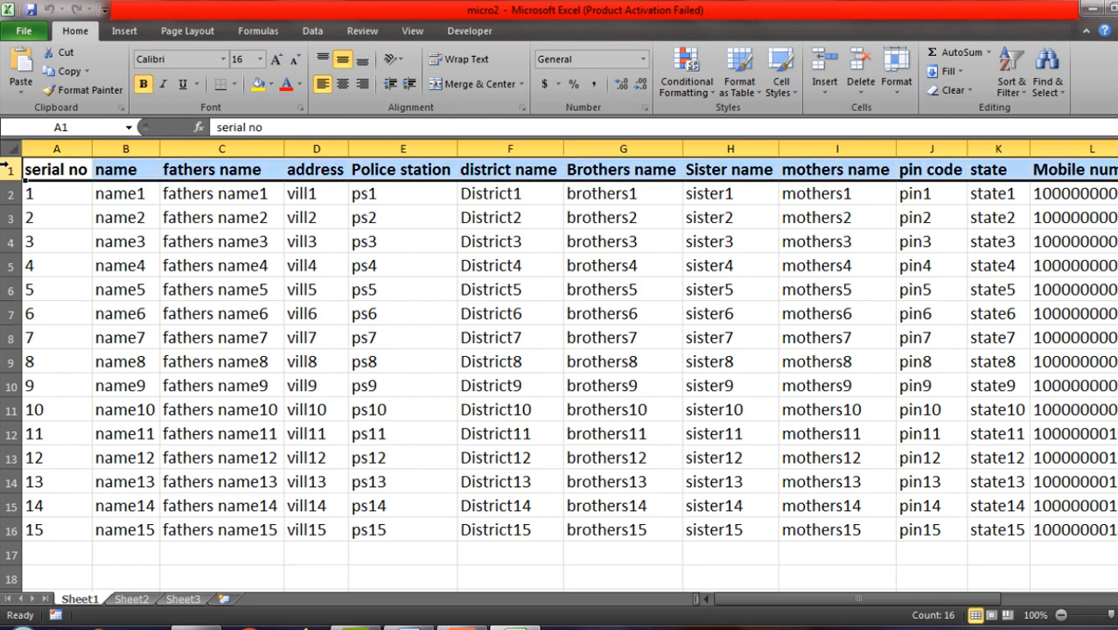
left_click(123, 219)
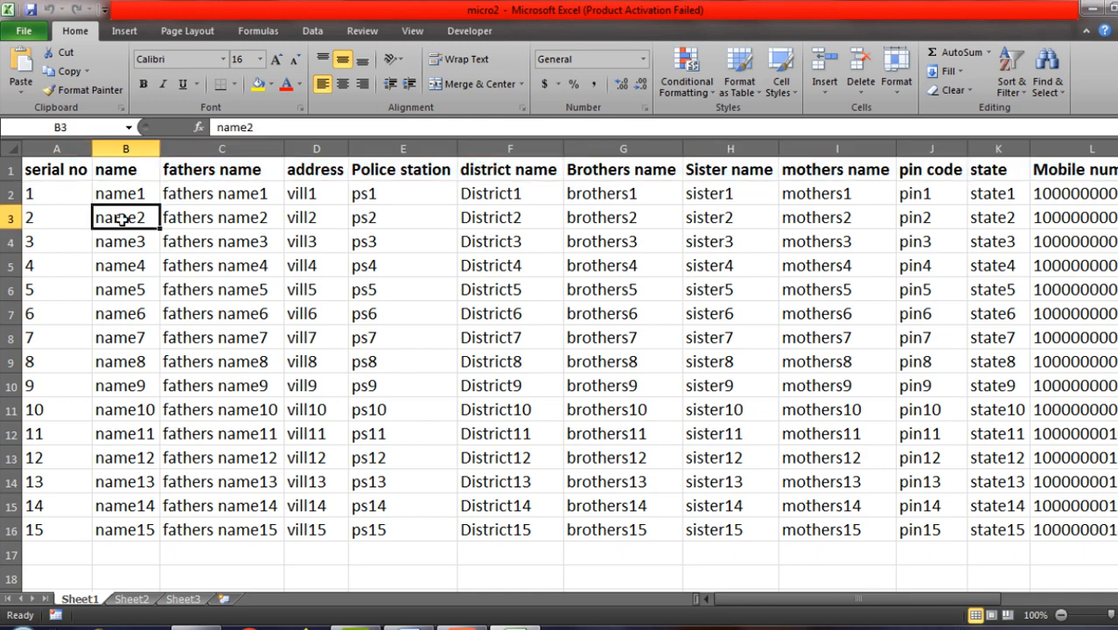
left_click(51, 194)
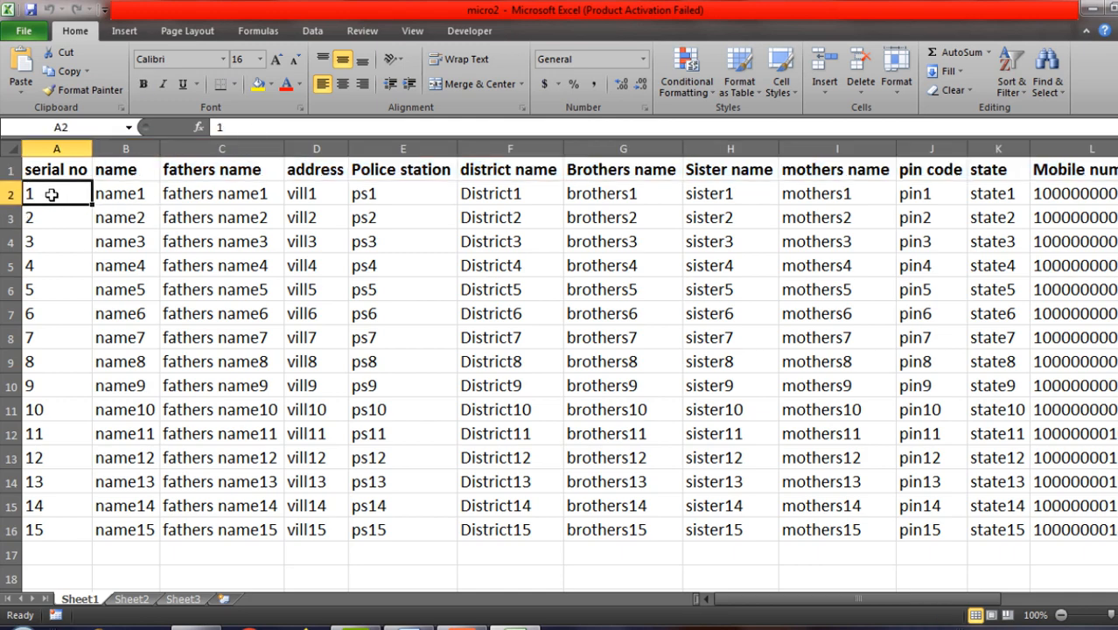
left_click_drag(52, 194, 733, 435)
left_click(523, 381)
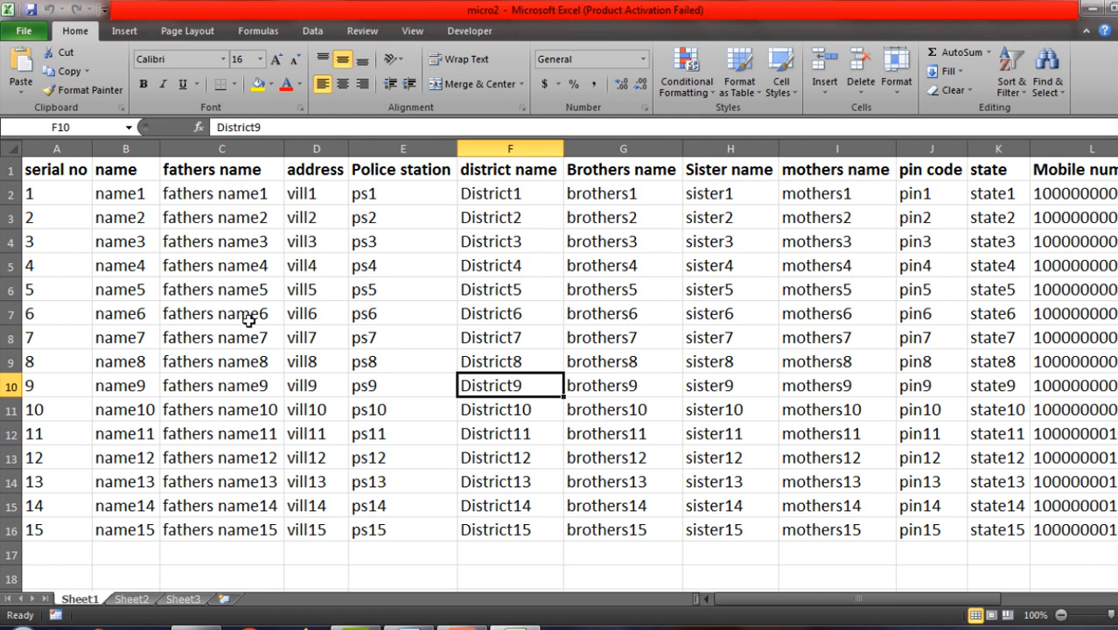
left_click(54, 189)
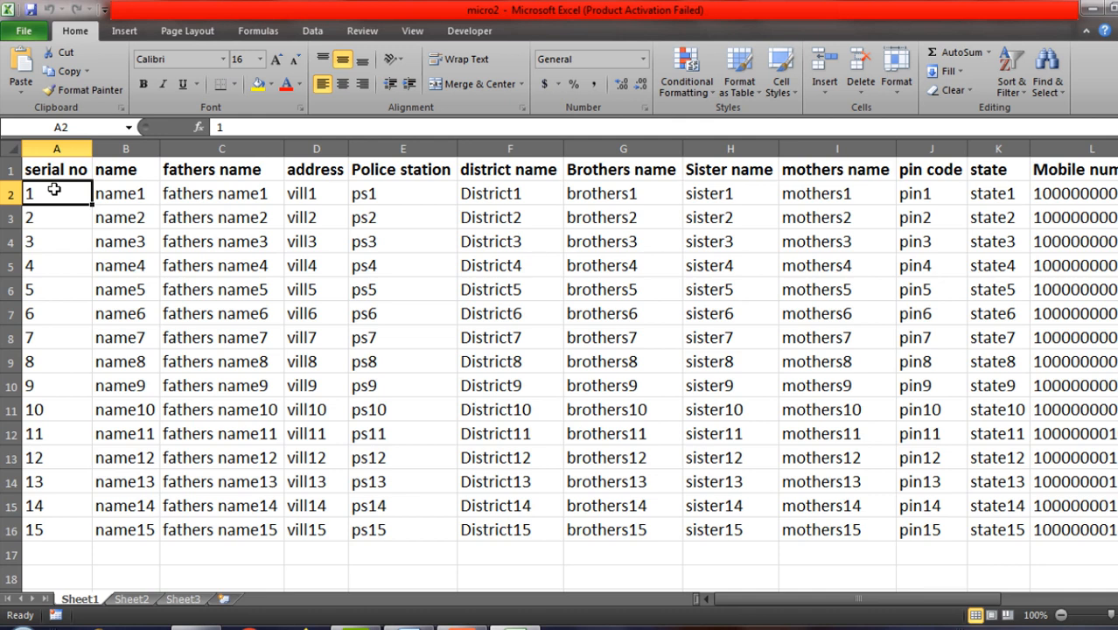
left_click(734, 176)
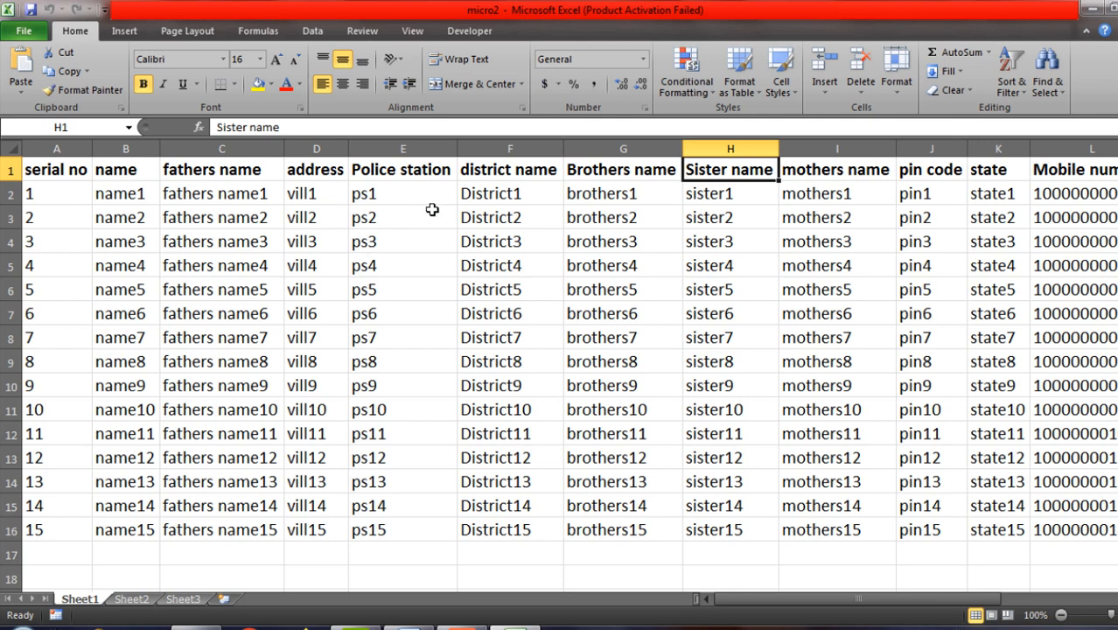
left_click(413, 169)
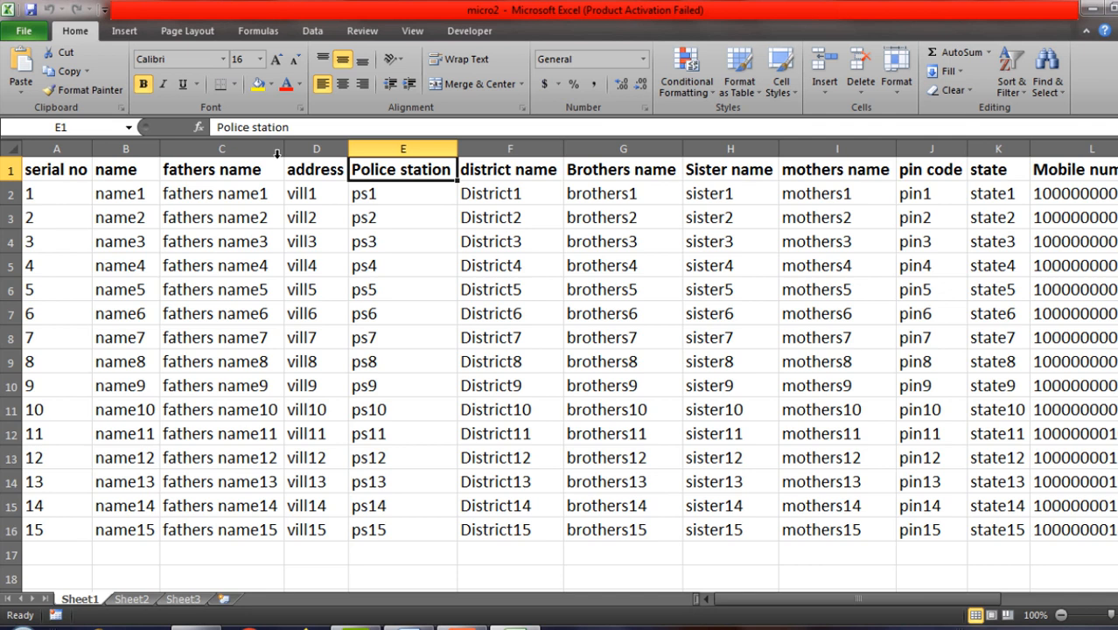
left_click(320, 286)
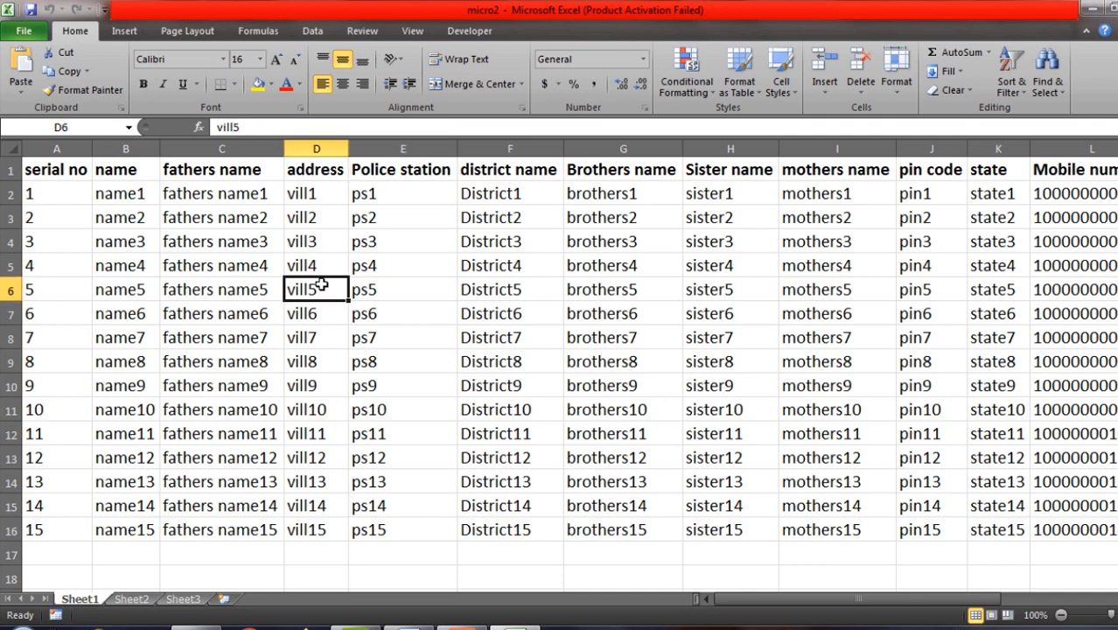
left_click(188, 240)
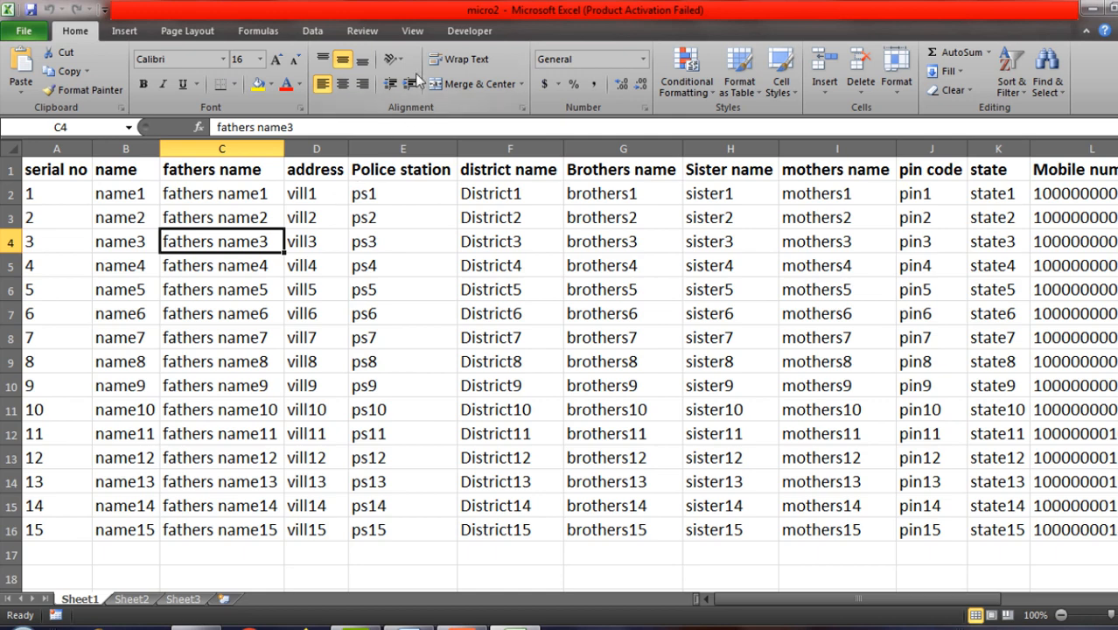
Step: Run the recorded task macro on Sheet1 of micro2
left_click(410, 33)
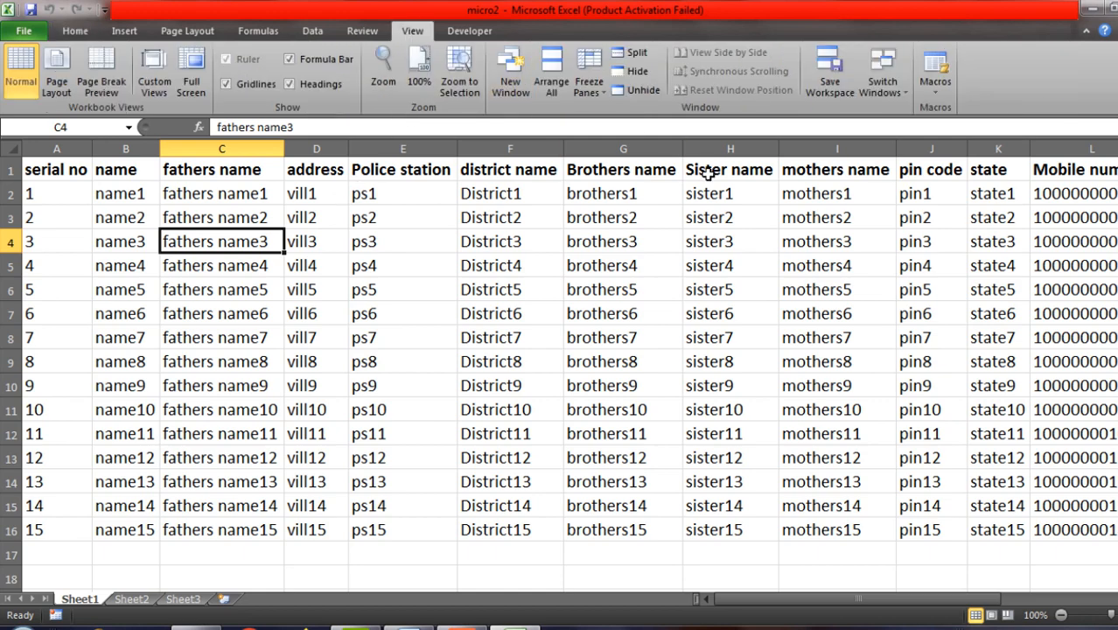
left_click(790, 271)
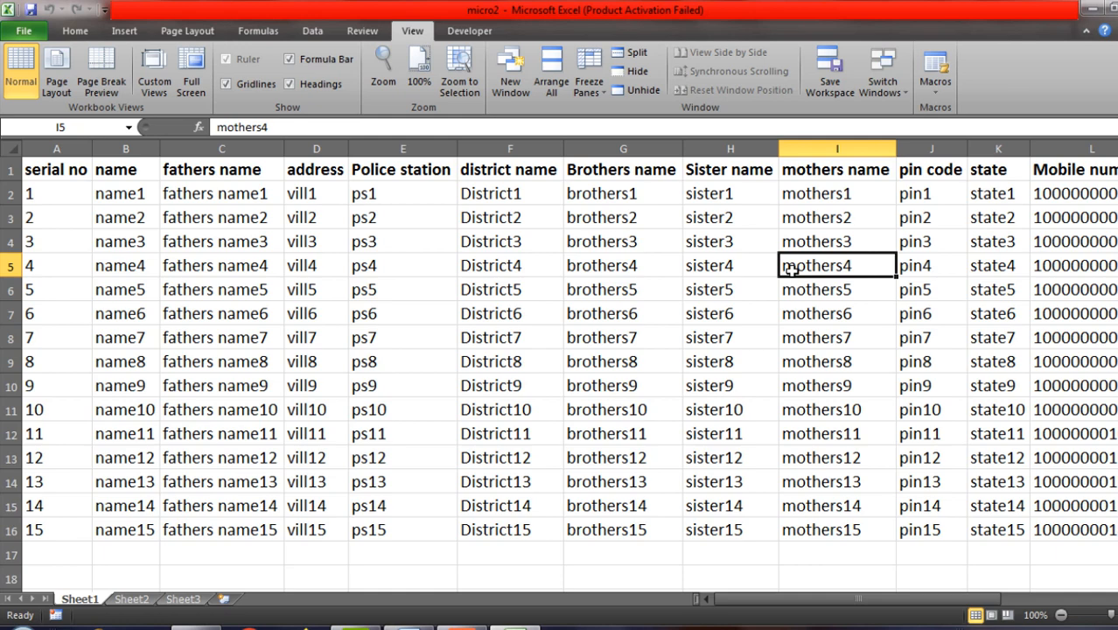
key("ctrl+q")
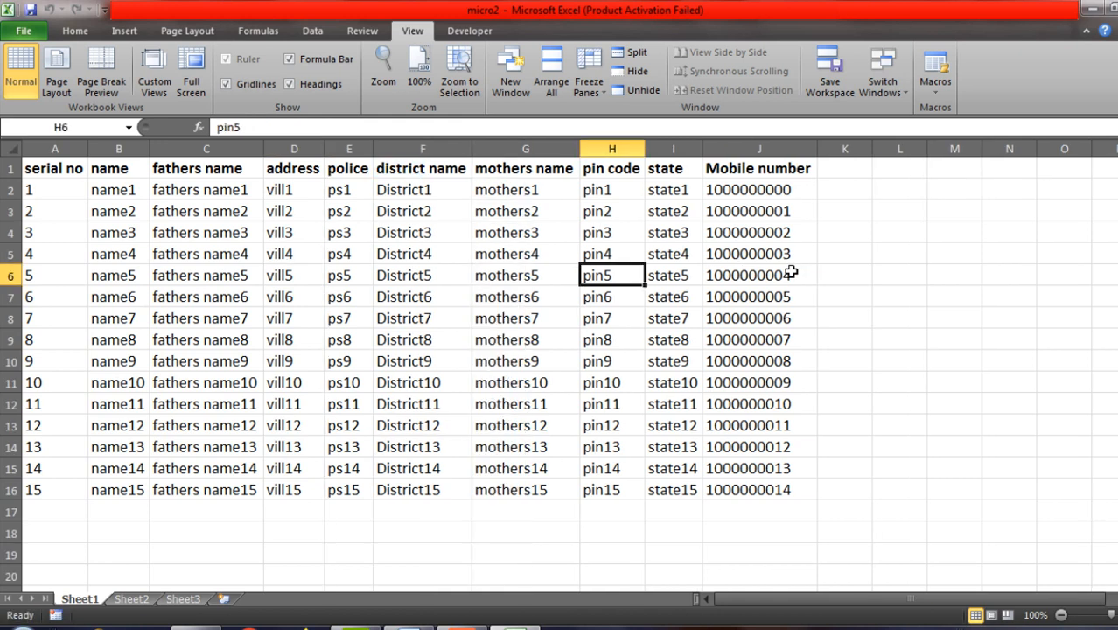
left_click(617, 361)
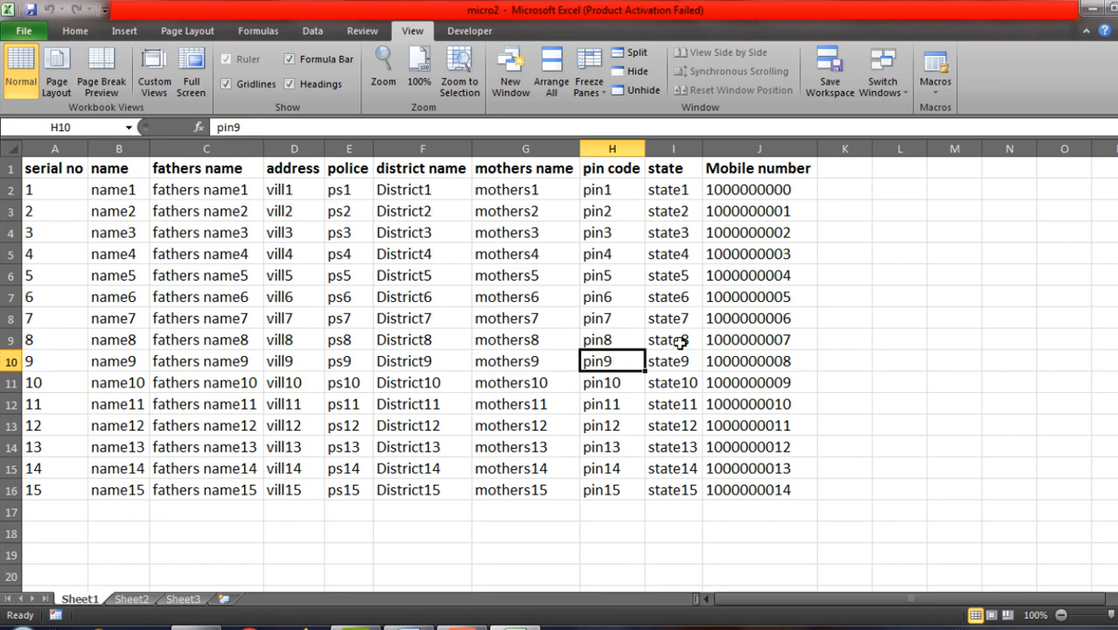
Step: Close micro2 with its changes saved, open the micro3 workbook from the micro folder, dismissing the activation wizard, and maximize it
left_click(1117, 8)
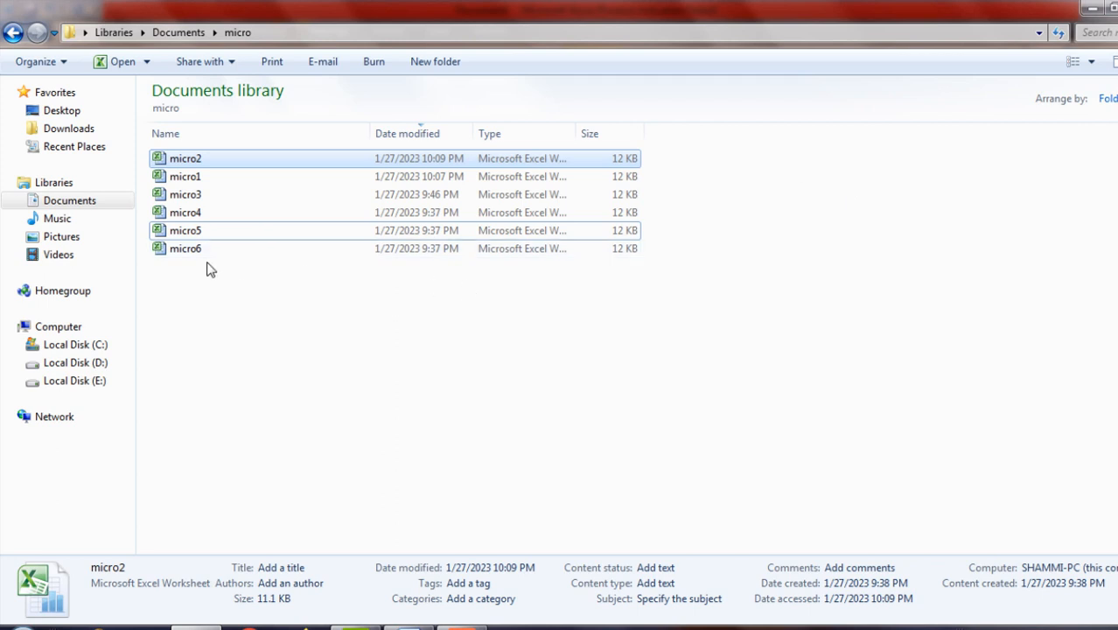
double_click(206, 199)
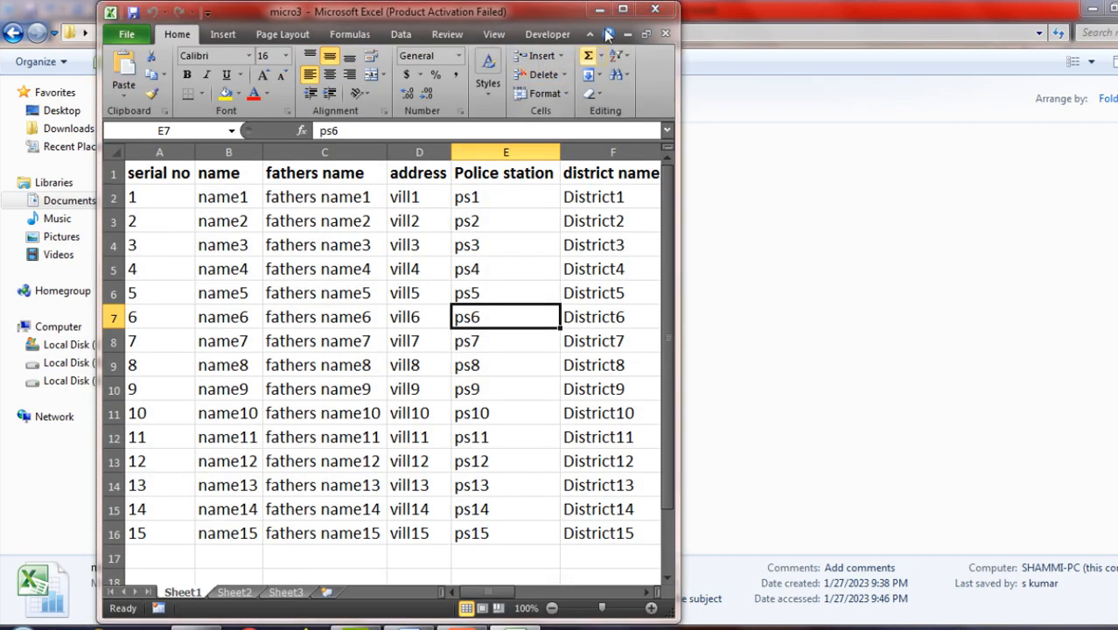
left_click(580, 130)
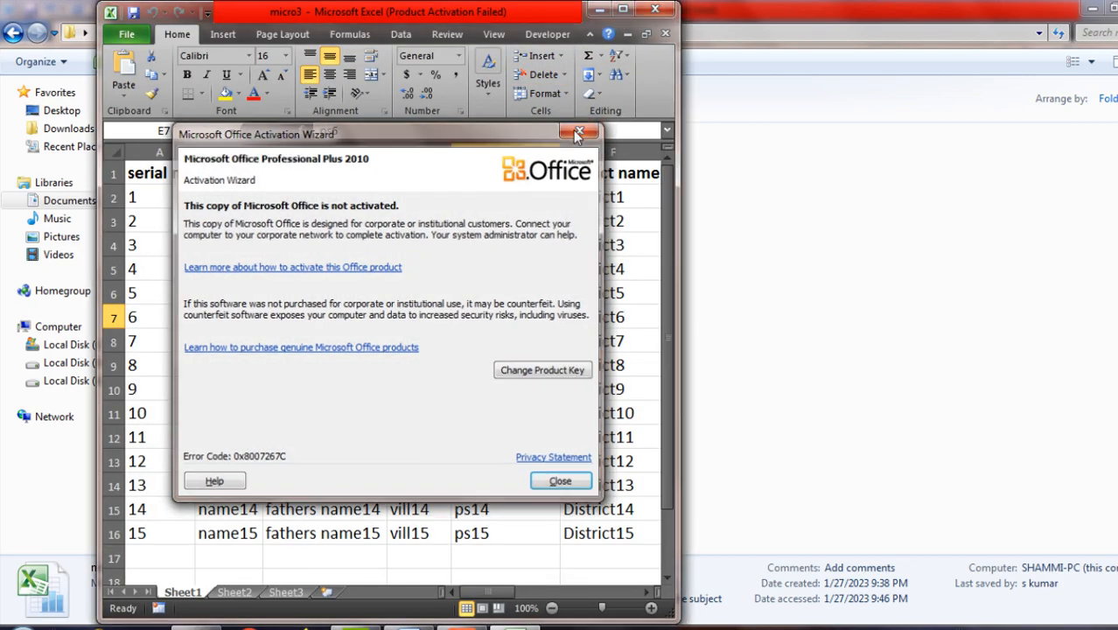
double_click(628, 17)
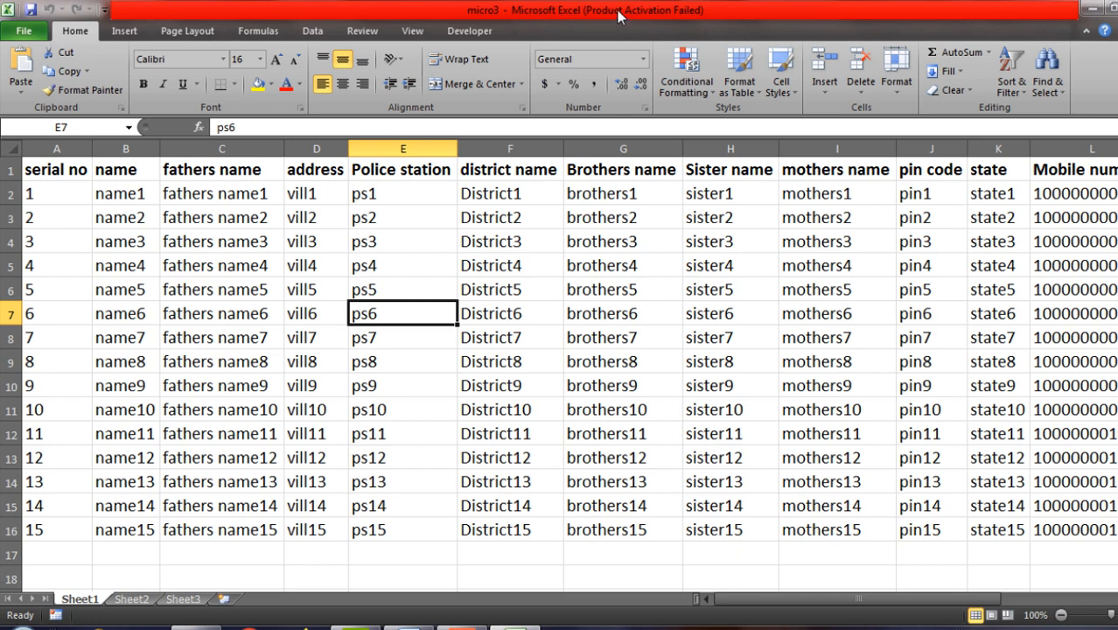
Step: Run the PERSONAL.XLSB!task macro from the list of macros on micro3 and check the resulting columns and font size
left_click(592, 208)
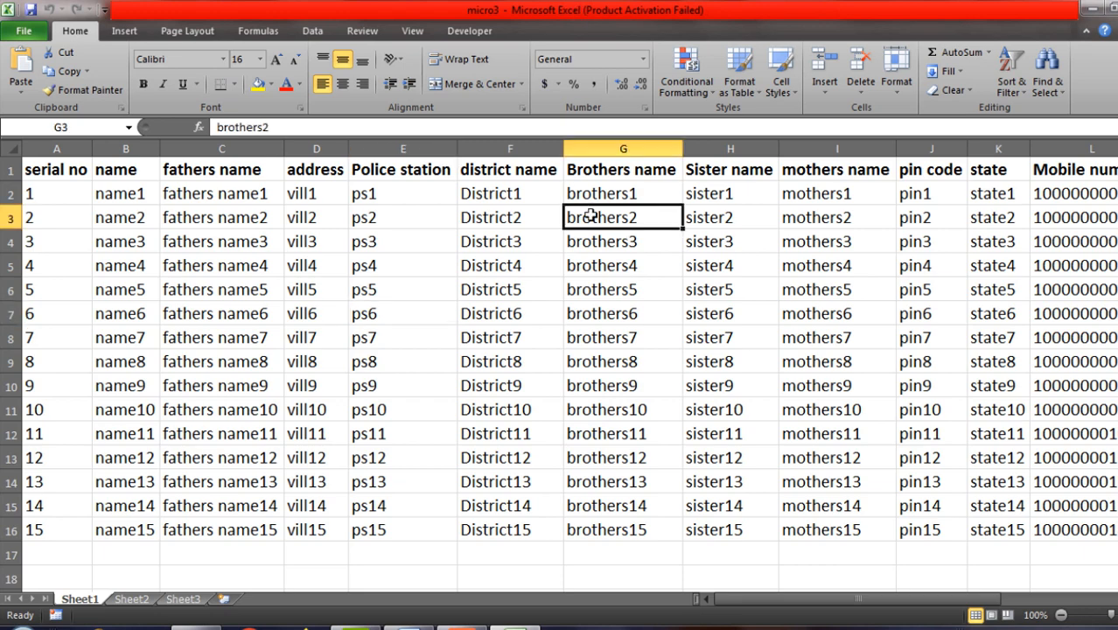
left_click(412, 31)
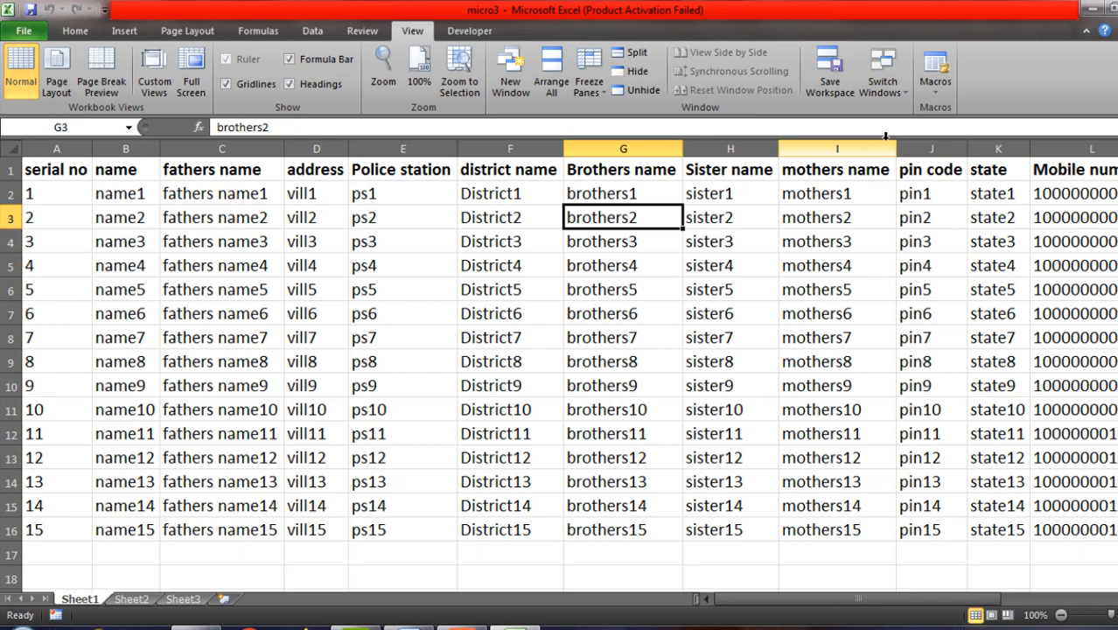
left_click(935, 93)
left_click(955, 112)
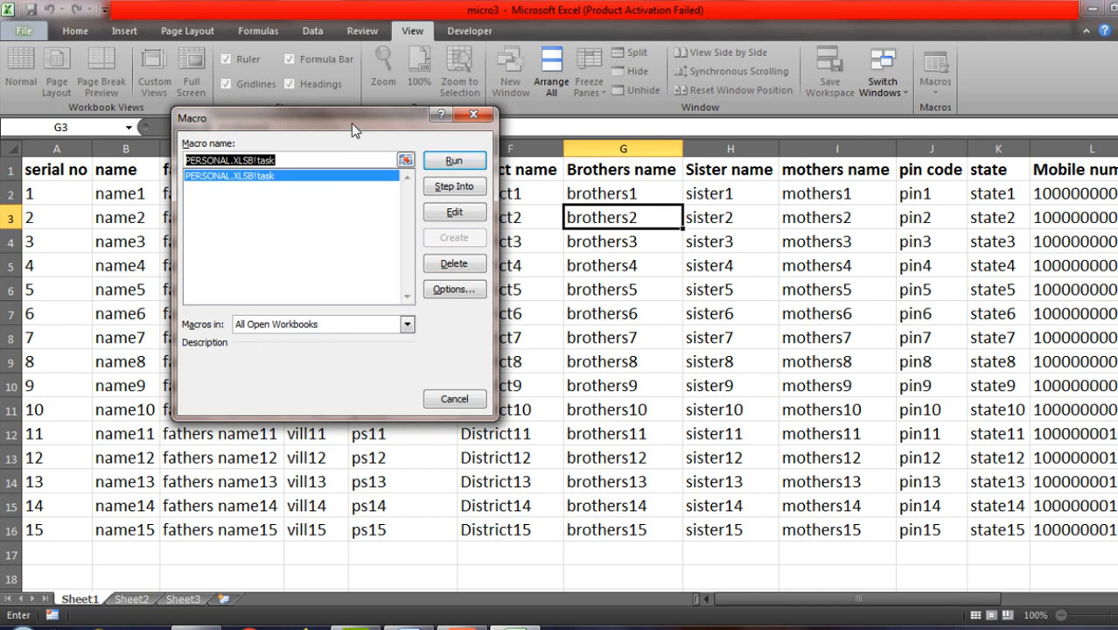
left_click_drag(352, 125, 447, 139)
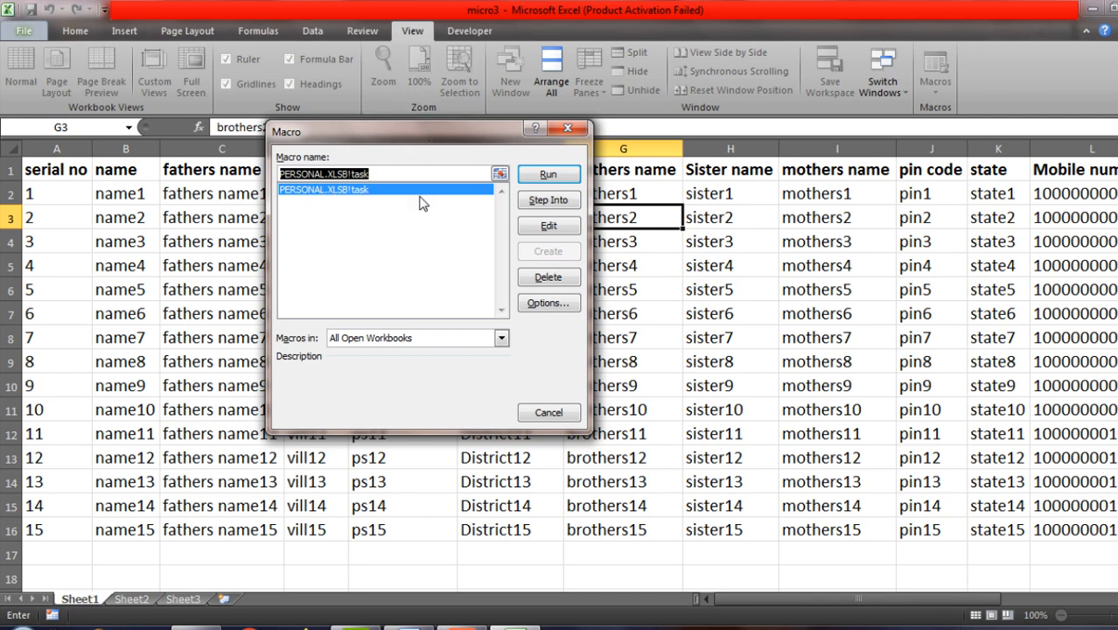
left_click(557, 177)
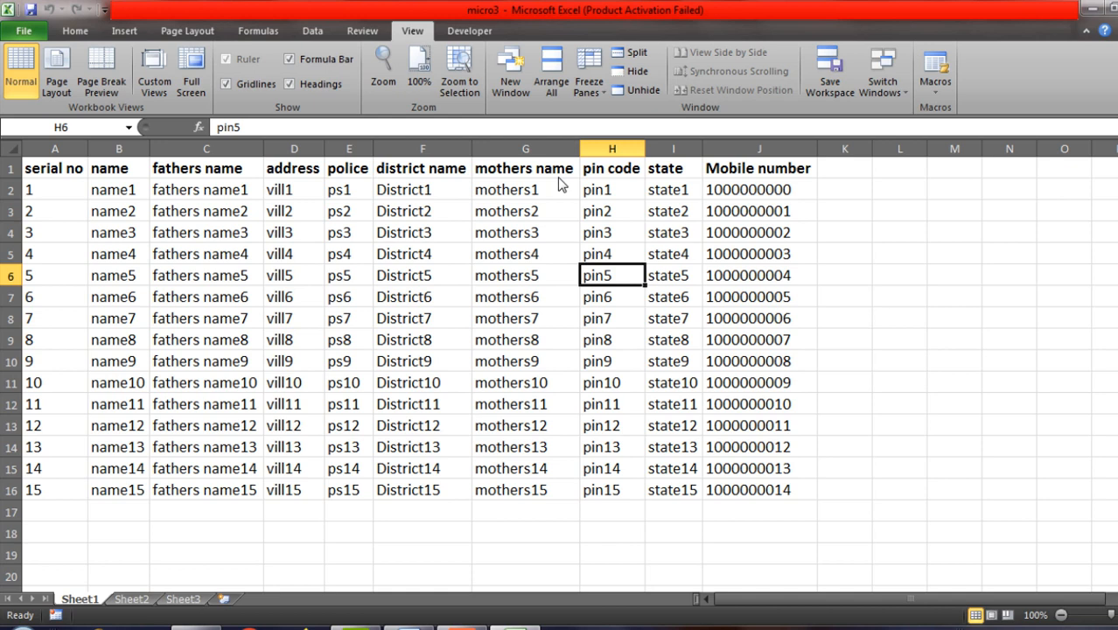
left_click(347, 227)
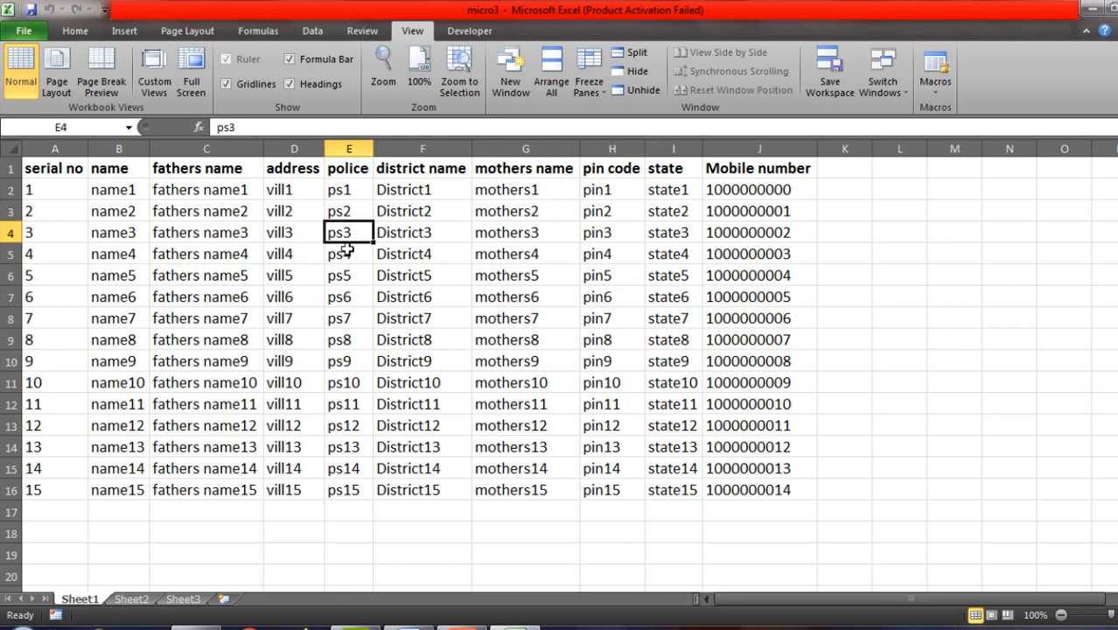
left_click(348, 256)
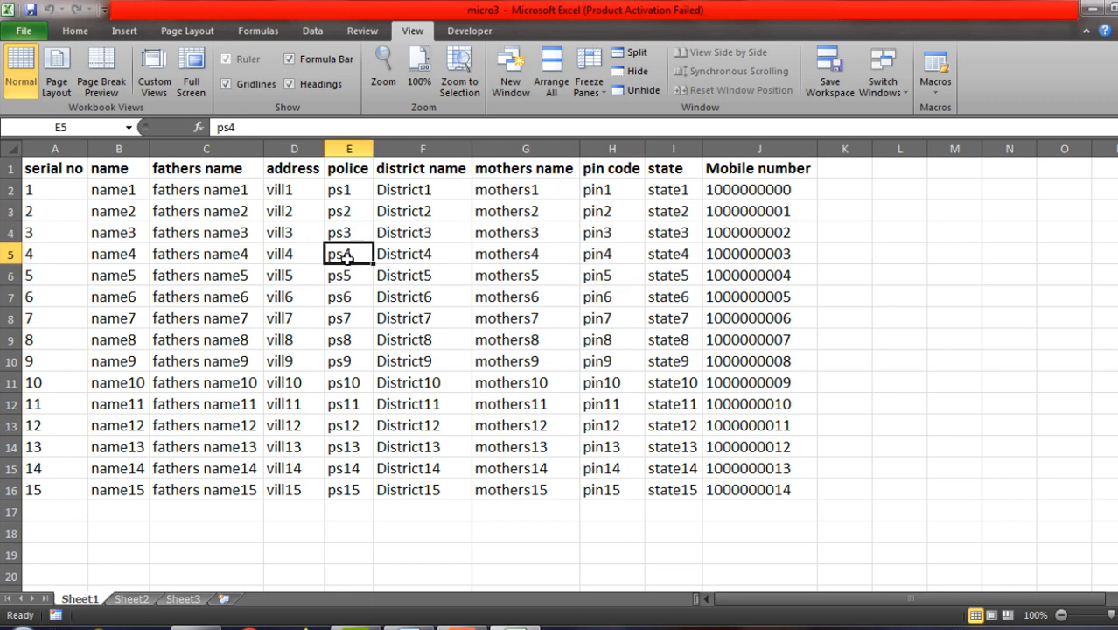
left_click(80, 31)
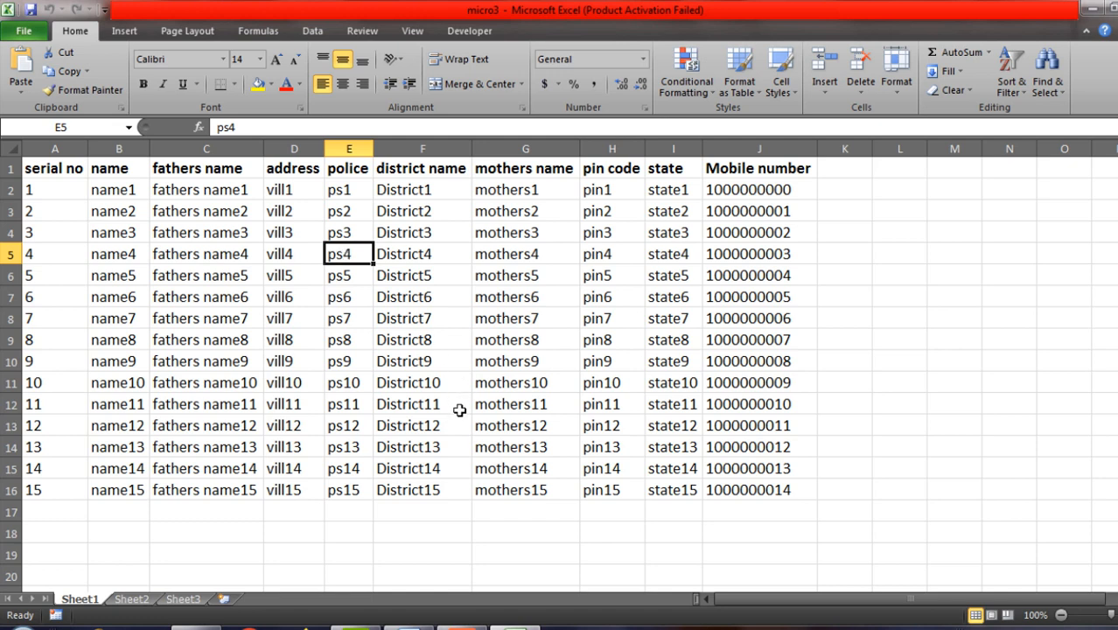
left_click(418, 404)
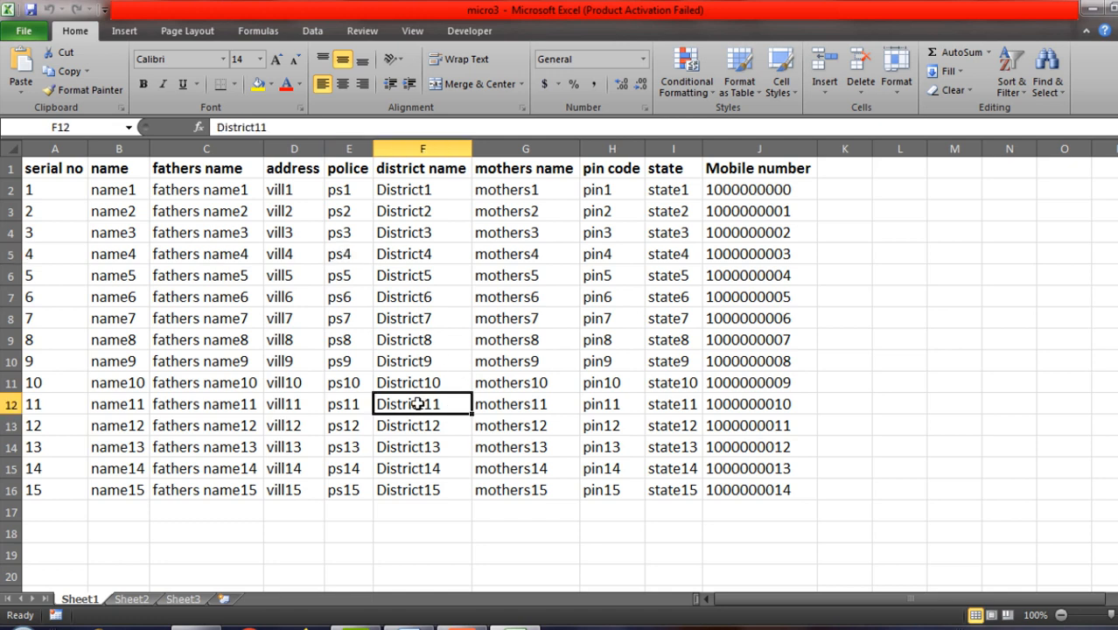
left_click(418, 426)
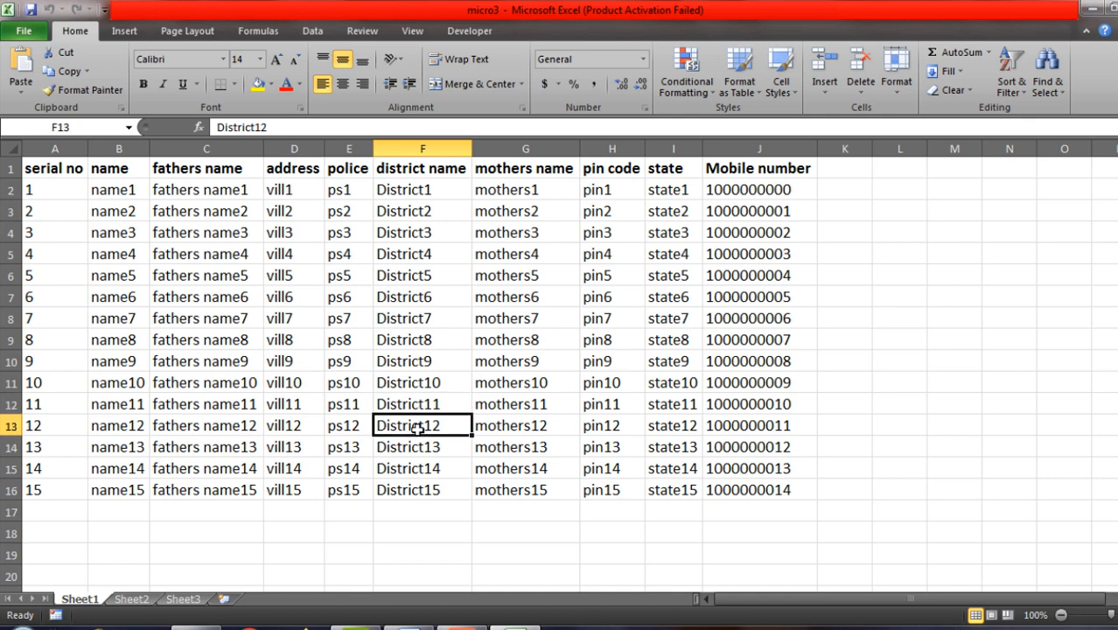